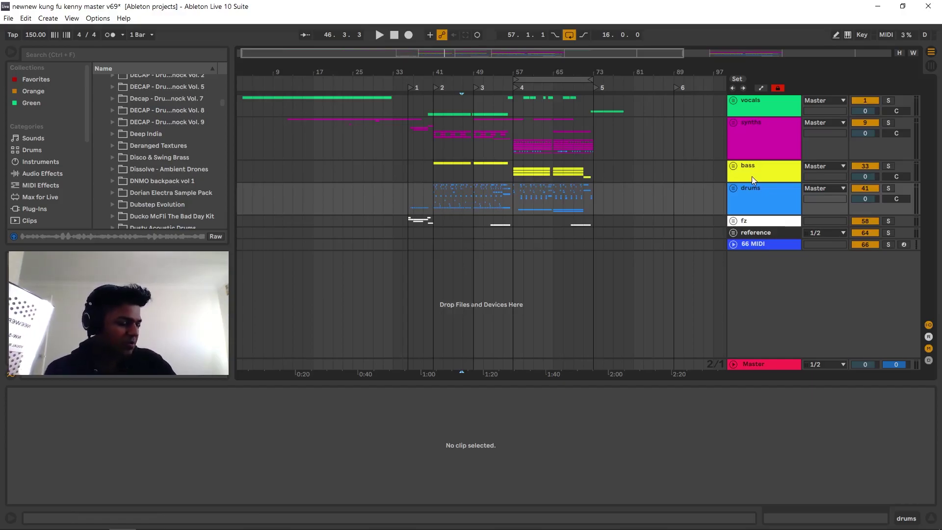
Unfold the synths group and audition the 21 8-Audio 1 track soloed from bar 41.
{"action": "left_click_drag", "start_coordinate": [462, 72], "coordinate": [461, 90]}
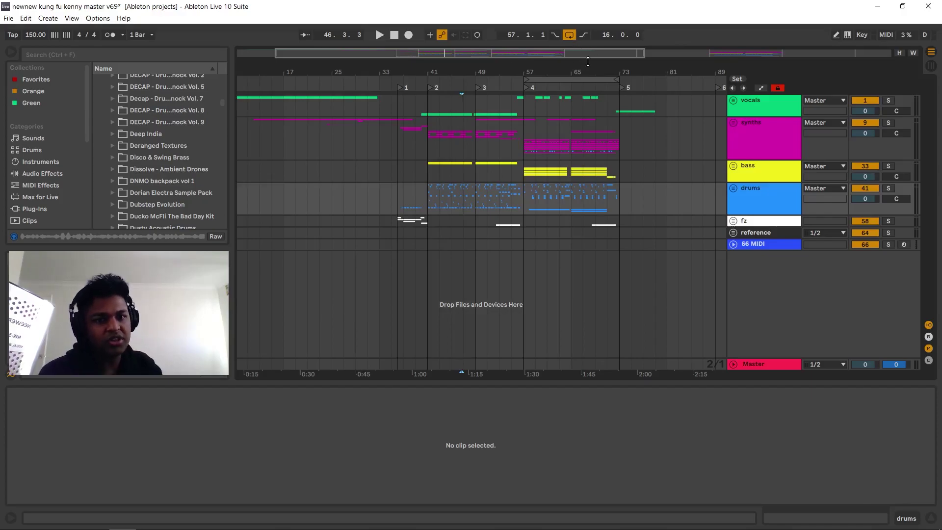
{"action": "left_click_drag", "start_coordinate": [574, 71], "coordinate": [574, 88]}
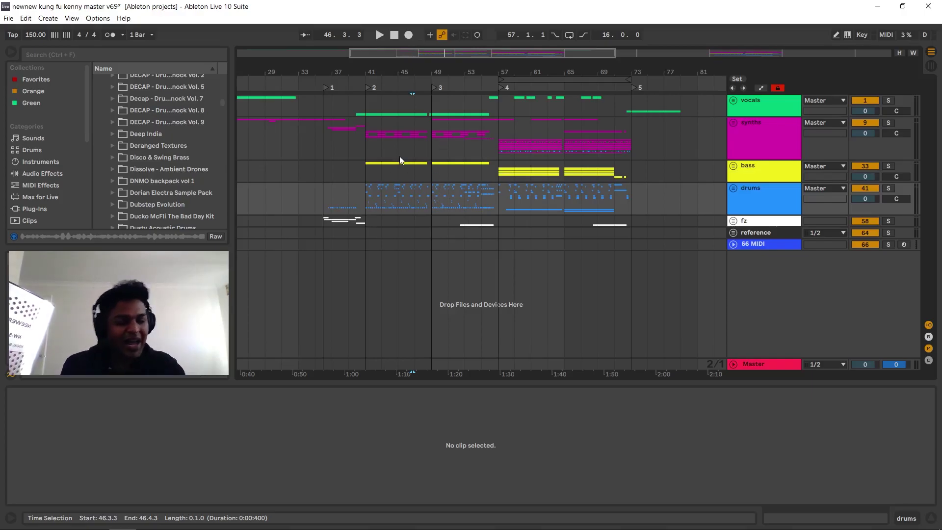
{"action": "left_click", "coordinate": [733, 122]}
{"action": "scroll", "coordinate": [690, 322], "scroll_direction": "down", "scroll_amount": 10}
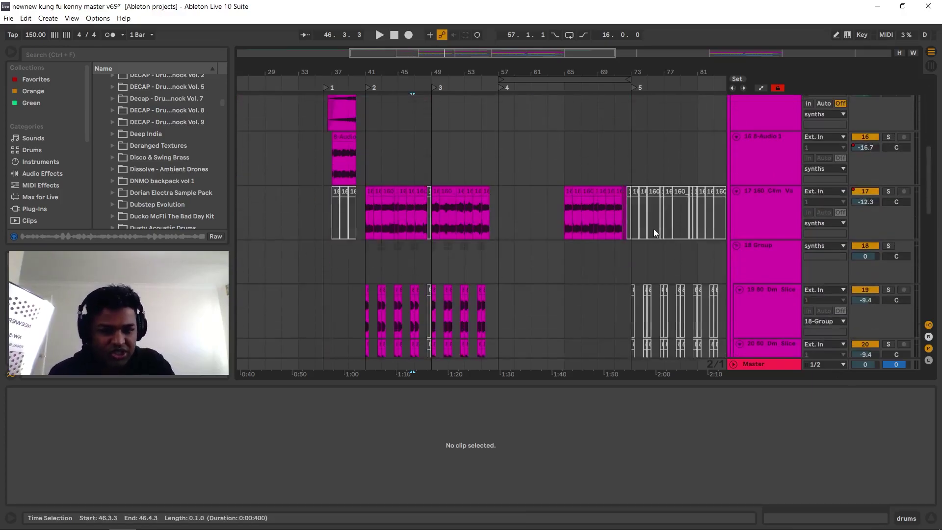
{"action": "scroll", "coordinate": [359, 218], "scroll_direction": "down", "scroll_amount": 3}
{"action": "left_click", "coordinate": [368, 211]}
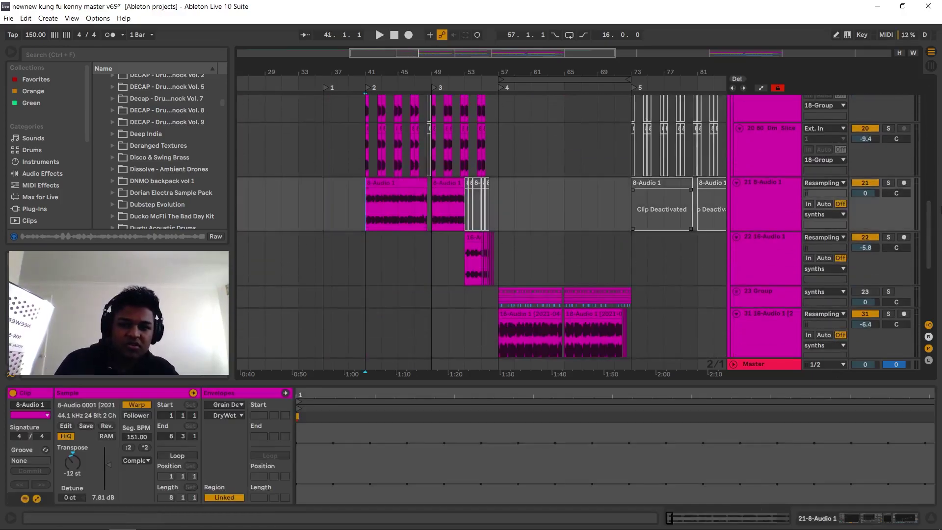
{"action": "key", "text": "space"}
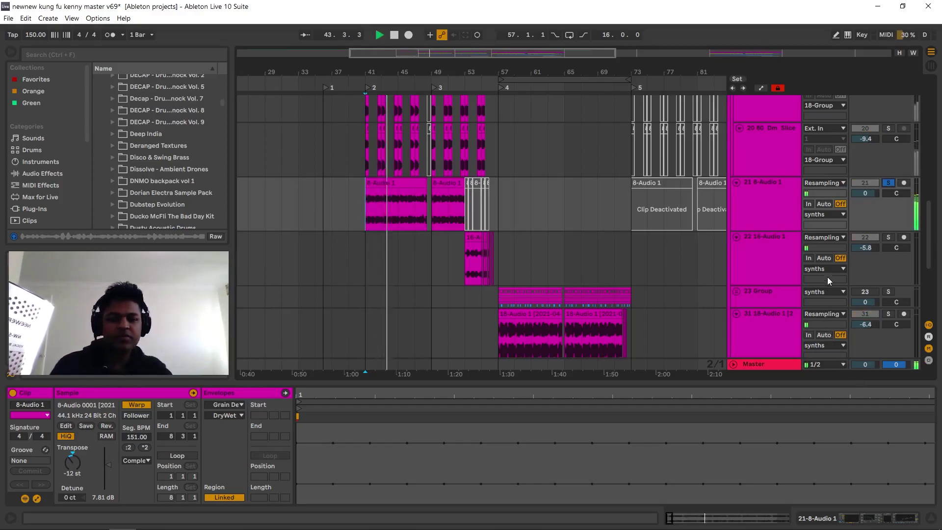
Unfold and solo 23 Group at bar 57, and look through the effect chain of its 24 kennybeats track.
{"action": "scroll", "coordinate": [712, 255], "scroll_direction": "down", "scroll_amount": 3}
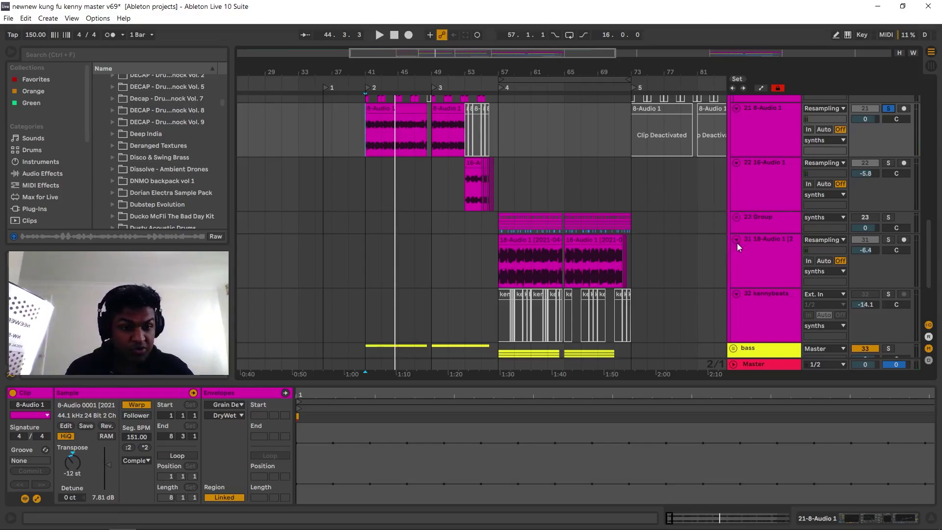
{"action": "left_click", "coordinate": [736, 216]}
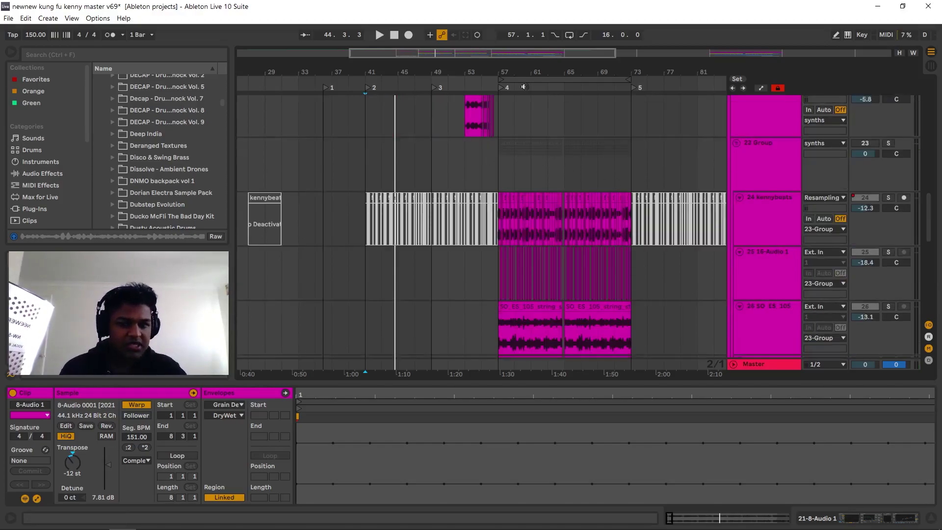
{"action": "scroll", "coordinate": [442, 236], "scroll_direction": "up", "scroll_amount": 4}
{"action": "left_click", "coordinate": [442, 236]}
{"action": "left_click", "coordinate": [888, 143]}
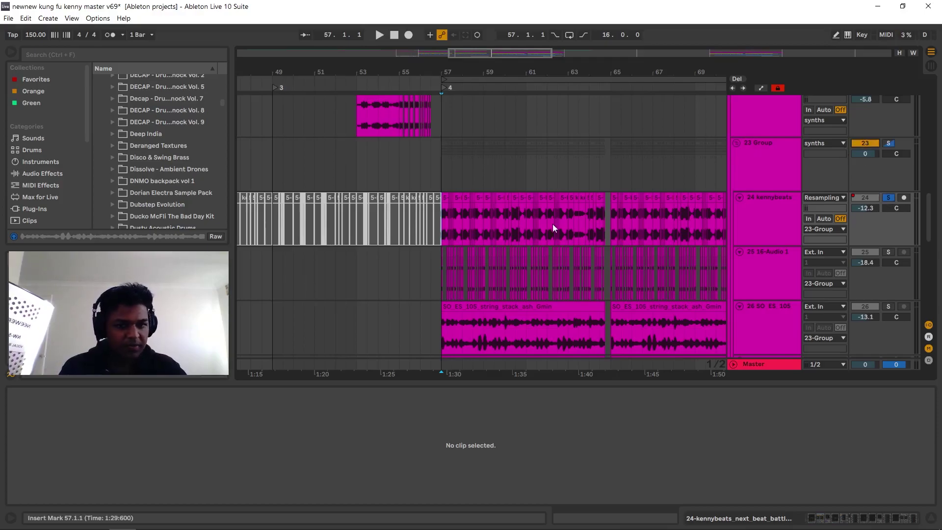
{"action": "left_click", "coordinate": [779, 205]}
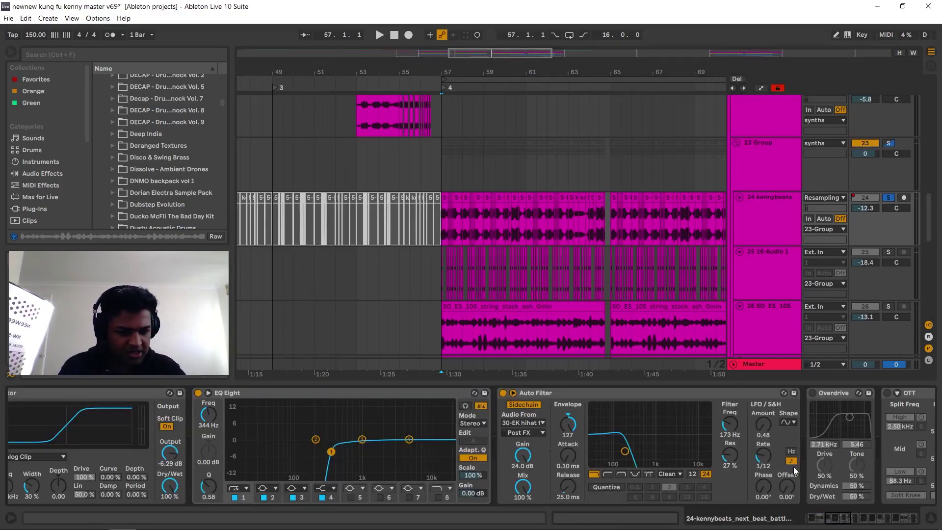
{"action": "left_click_drag", "start_coordinate": [854, 519], "coordinate": [812, 523]}
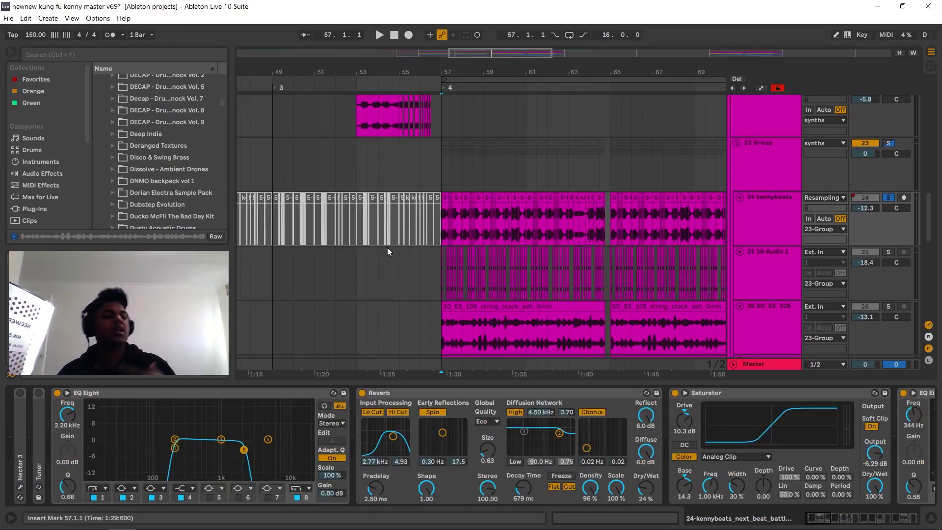
Audition the original sample on the 10 kennybeats track, soloed from bar 49.
{"action": "scroll", "coordinate": [923, 168], "scroll_direction": "up", "scroll_amount": 1}
{"action": "scroll", "coordinate": [842, 193], "scroll_direction": "up", "scroll_amount": 5}
{"action": "scroll", "coordinate": [539, 209], "scroll_direction": "up", "scroll_amount": 5}
{"action": "scroll", "coordinate": [540, 209], "scroll_direction": "down", "scroll_amount": 3, "text": "ctrl"}
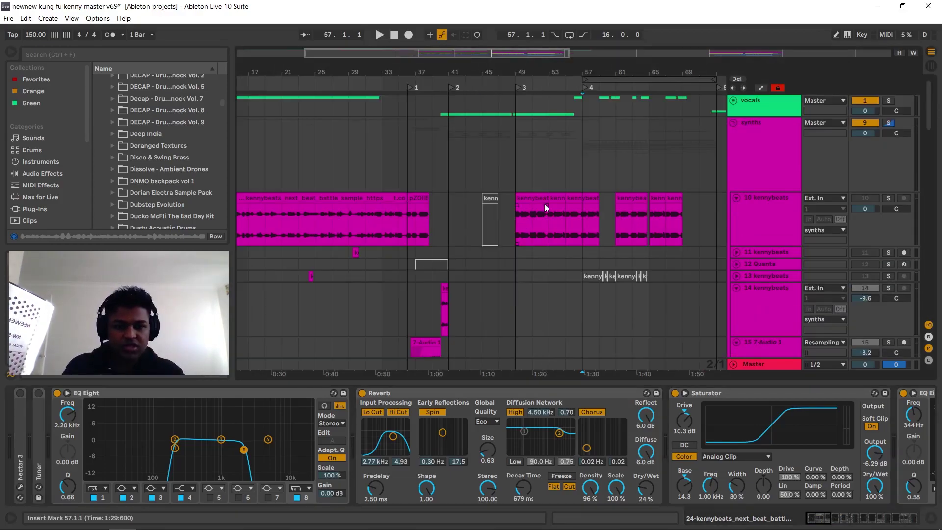
{"action": "left_click", "coordinate": [512, 226]}
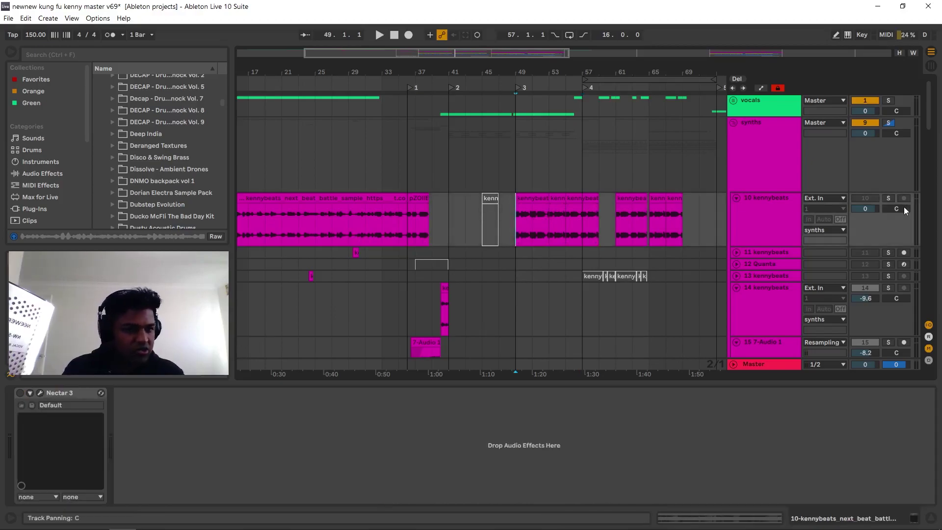
{"action": "key", "text": "space"}
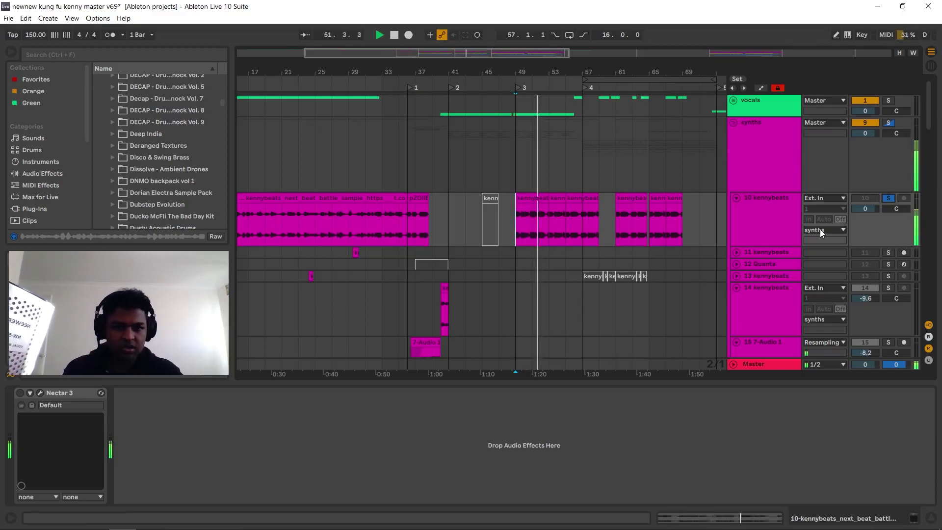
Switch off the synths group's sidechain compressor rack and replay the 10 kennybeats track from bar 49.
{"action": "left_click", "coordinate": [770, 163]}
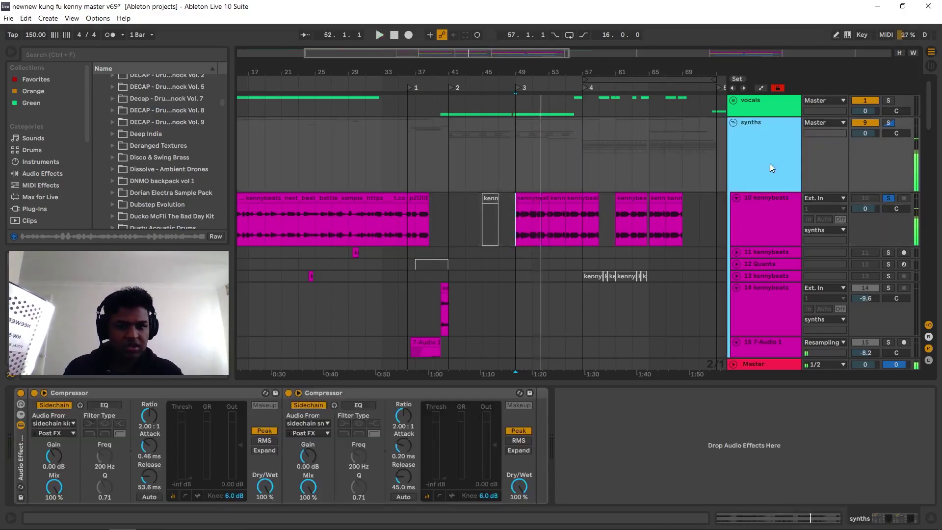
{"action": "left_click", "coordinate": [20, 392]}
{"action": "left_click", "coordinate": [522, 225]}
{"action": "key", "text": "space"}
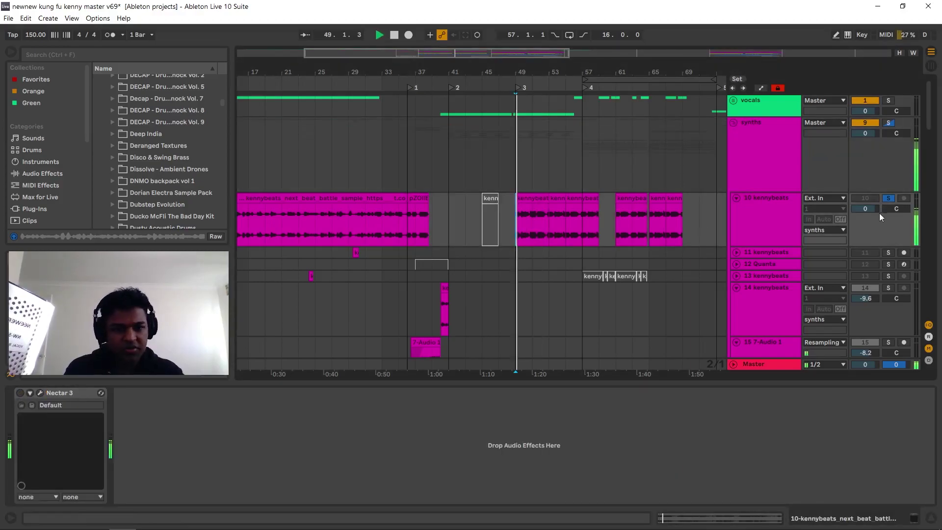
Switch on Nectar 3 on the 10 kennybeats track and audition the sample from bar 49.
{"action": "key", "text": "space"}
{"action": "left_click", "coordinate": [20, 393]}
{"action": "key", "text": "space"}
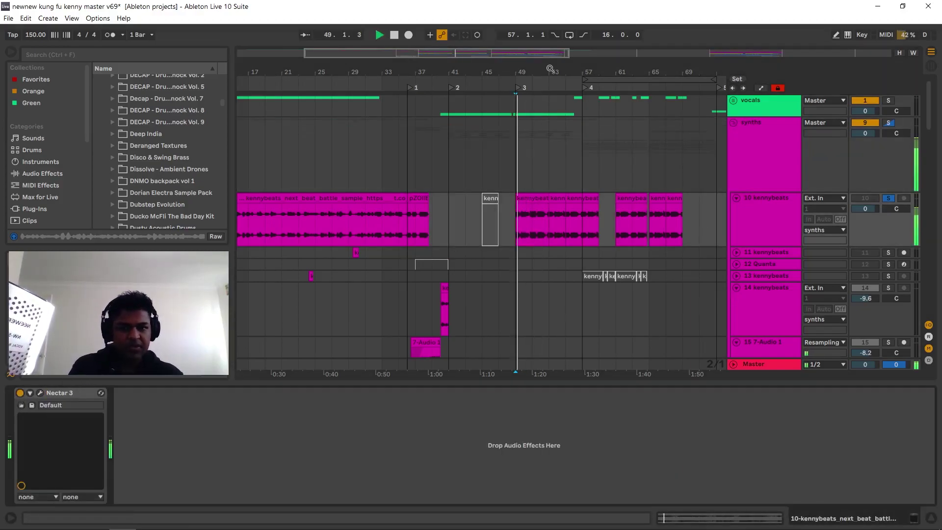
{"action": "scroll", "coordinate": [559, 196], "scroll_direction": "up", "scroll_amount": 3}
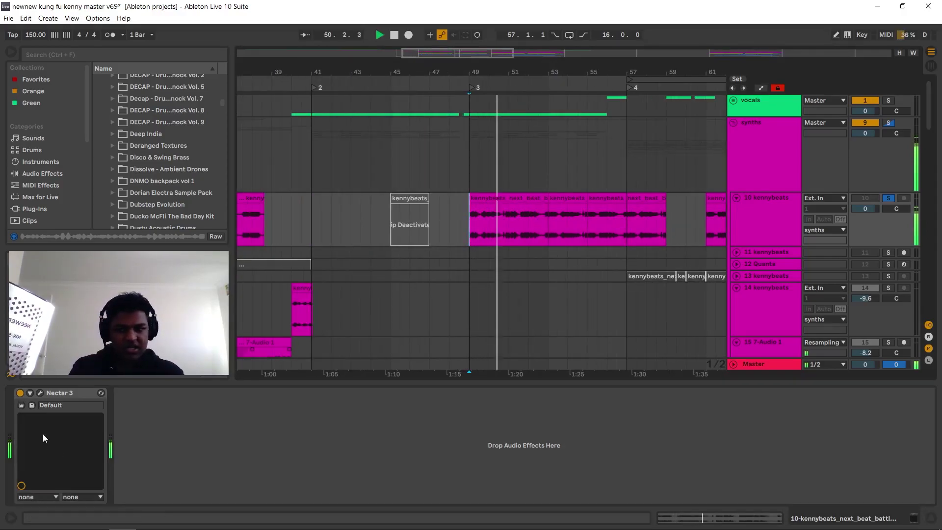
Reveal Nectar 3's pitch speed and shift parameters and switch the device off.
{"action": "left_click", "coordinate": [32, 394]}
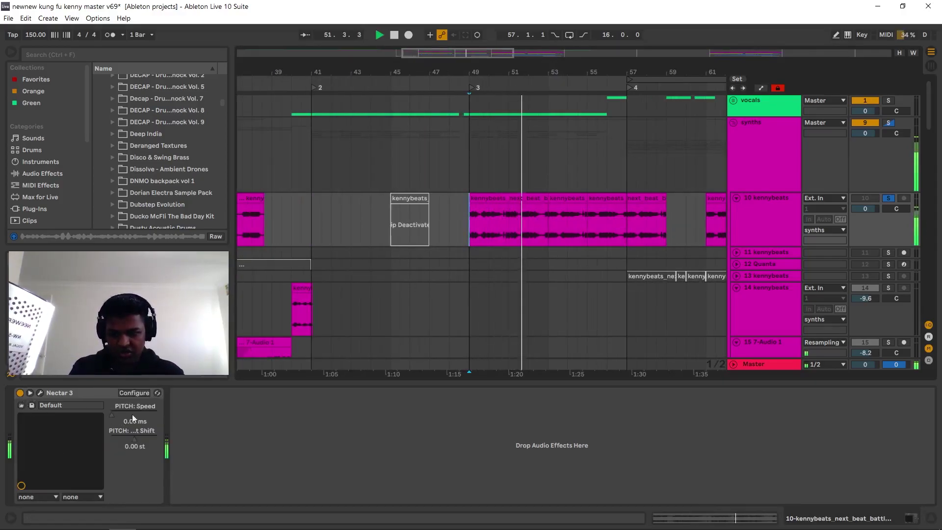
{"action": "left_click", "coordinate": [29, 389]}
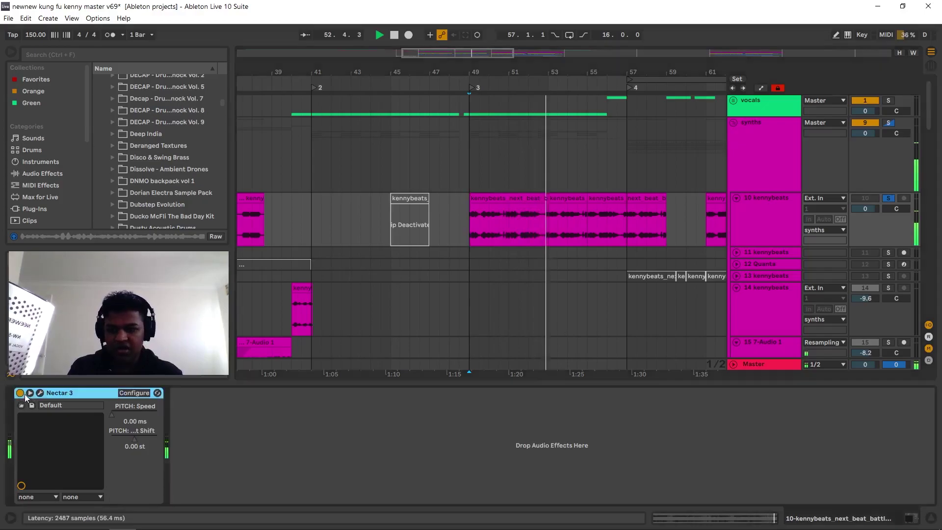
{"action": "scroll", "coordinate": [480, 231], "scroll_direction": "down", "scroll_amount": 1}
{"action": "scroll", "coordinate": [360, 231], "scroll_direction": "down", "scroll_amount": 3}
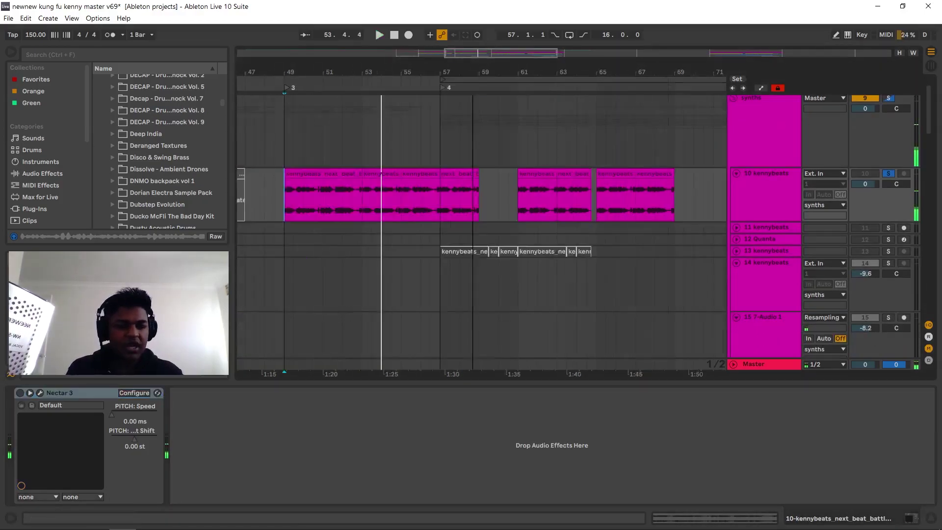
Unsolo the 10 kennybeats track and audition the 24 kennybeats track with its effects from bar 57.
{"action": "left_click", "coordinate": [889, 173]}
{"action": "scroll", "coordinate": [687, 182], "scroll_direction": "down", "scroll_amount": 10}
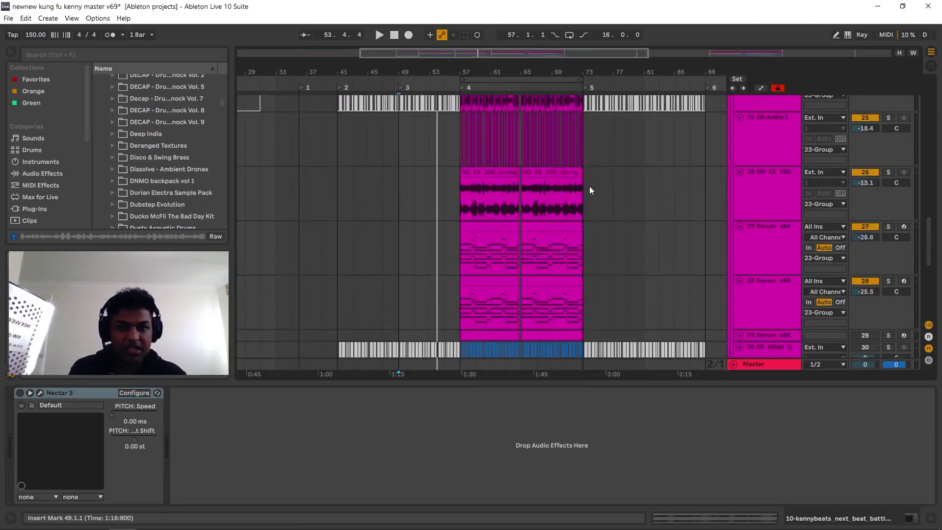
{"action": "scroll", "coordinate": [587, 190], "scroll_direction": "up", "scroll_amount": 1}
{"action": "left_click_drag", "start_coordinate": [469, 66], "coordinate": [469, 148]}
{"action": "left_click", "coordinate": [367, 363]}
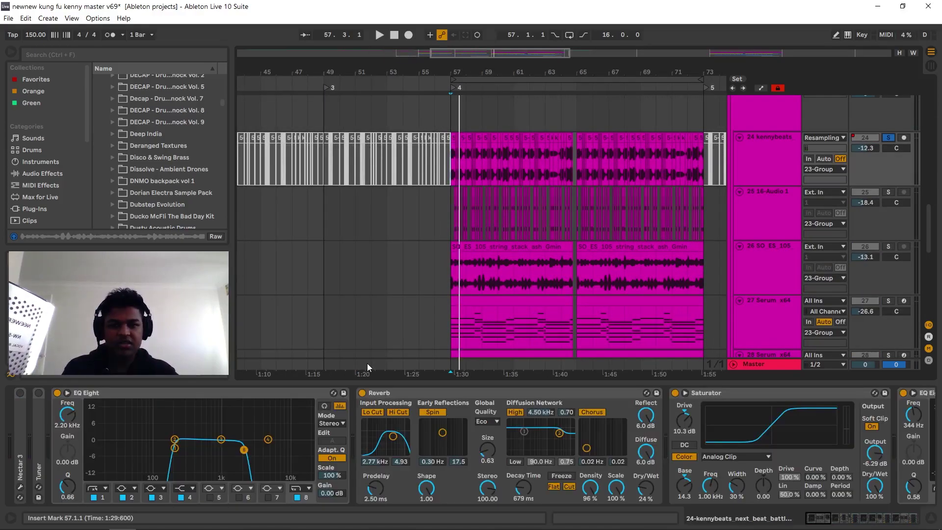
{"action": "key", "text": "space"}
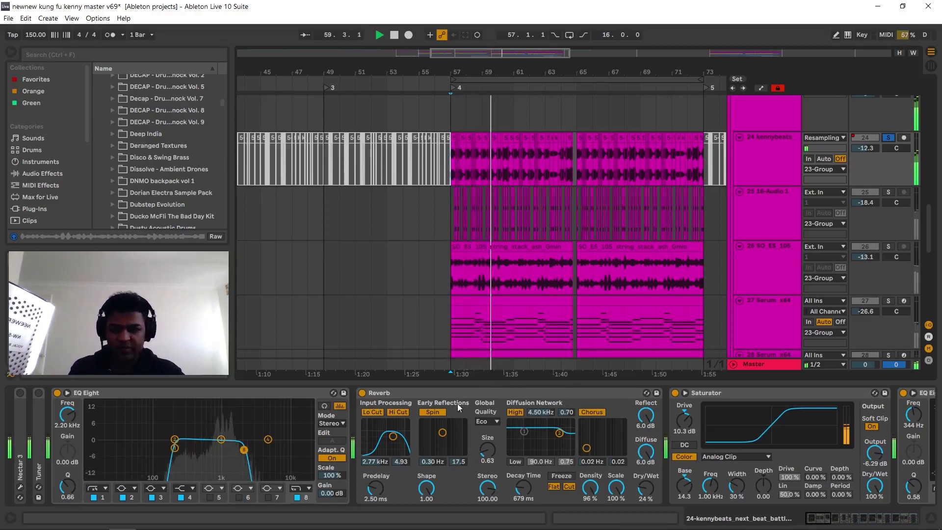
Deactivate every device on the 24 kennybeats track and play the chopped sample dry from bar 57.
{"action": "left_click", "coordinate": [178, 395]}
{"action": "key", "text": "ctrl+a"}
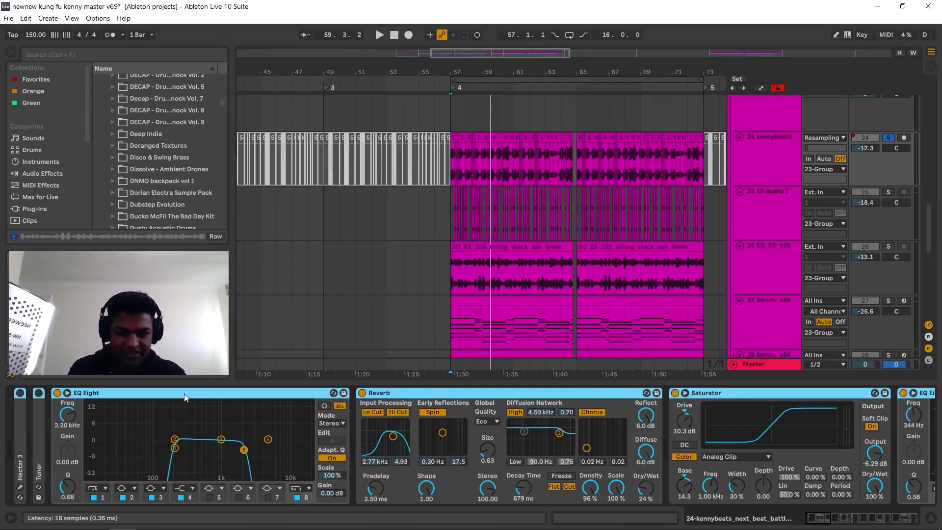
{"action": "key", "text": "ctrl+0"}
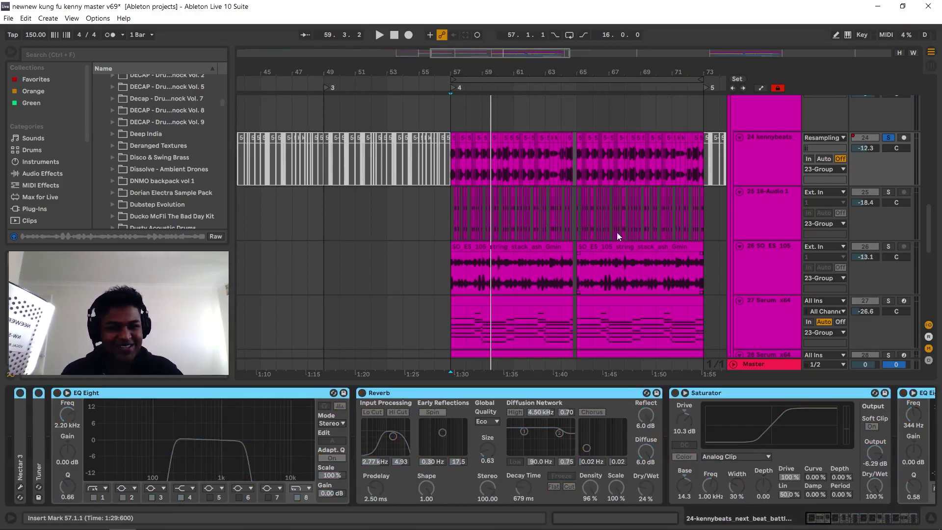
{"action": "key", "text": "space"}
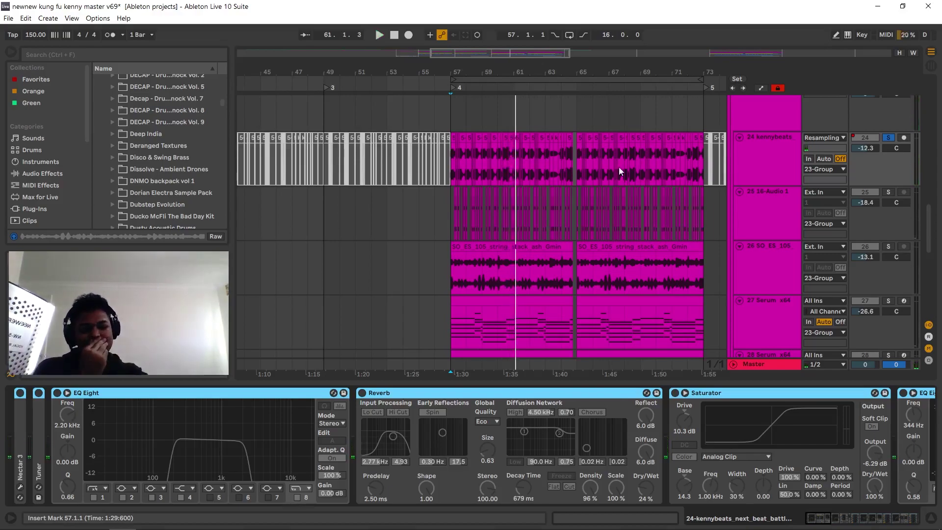
{"action": "left_click", "coordinate": [218, 419]}
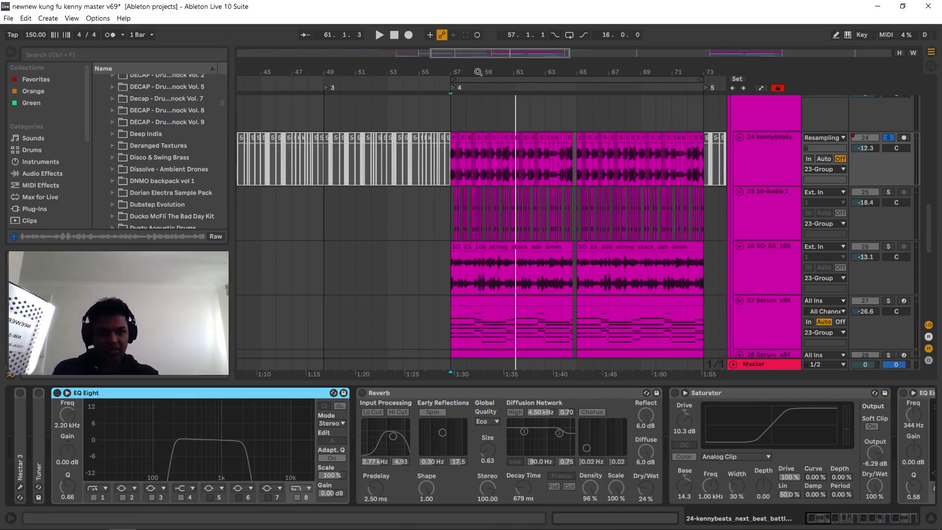
Reactivate the muted clip at bar 49 on the 24 kennybeats track, extend it to bar 51, and play it.
{"action": "left_click_drag", "start_coordinate": [455, 84], "coordinate": [438, 158]}
{"action": "left_click", "coordinate": [441, 158]}
{"action": "left_click", "coordinate": [266, 148]}
{"action": "key", "text": "minus"}
{"action": "left_click_drag", "start_coordinate": [457, 138], "coordinate": [442, 157]}
{"action": "key", "text": "space"}
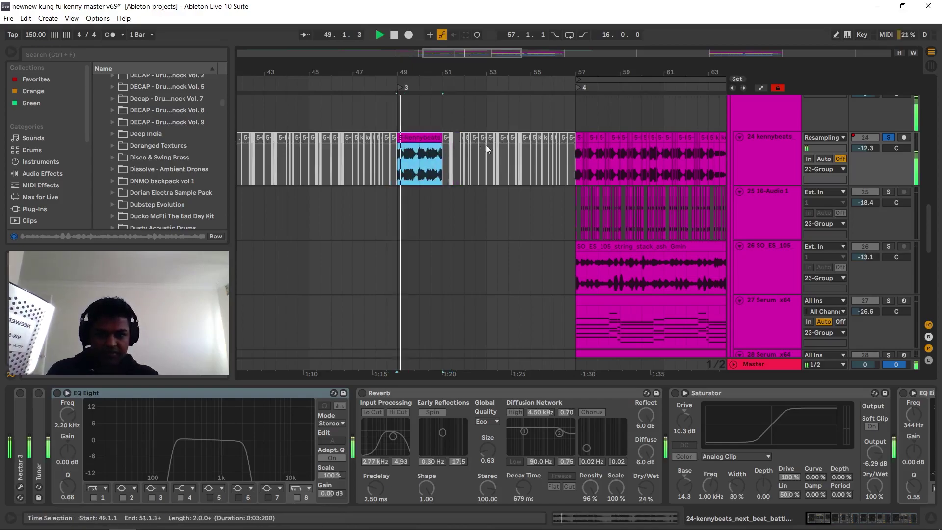
Extend the reactivated clip on the 24 kennybeats track to bar 53 and play it from bar 49.
{"action": "key", "text": "plus"}
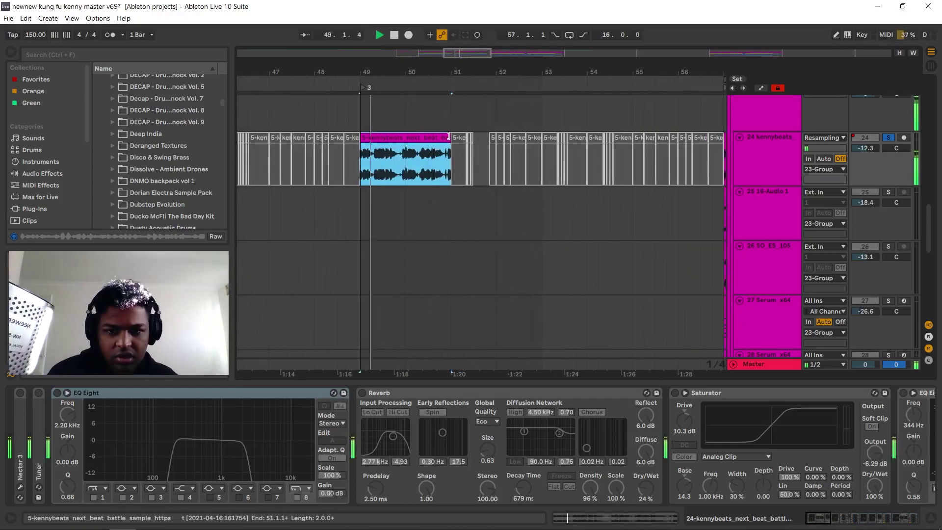
{"action": "left_click_drag", "start_coordinate": [452, 138], "coordinate": [542, 142]}
{"action": "key", "text": "space"}
{"action": "key", "text": "space"}
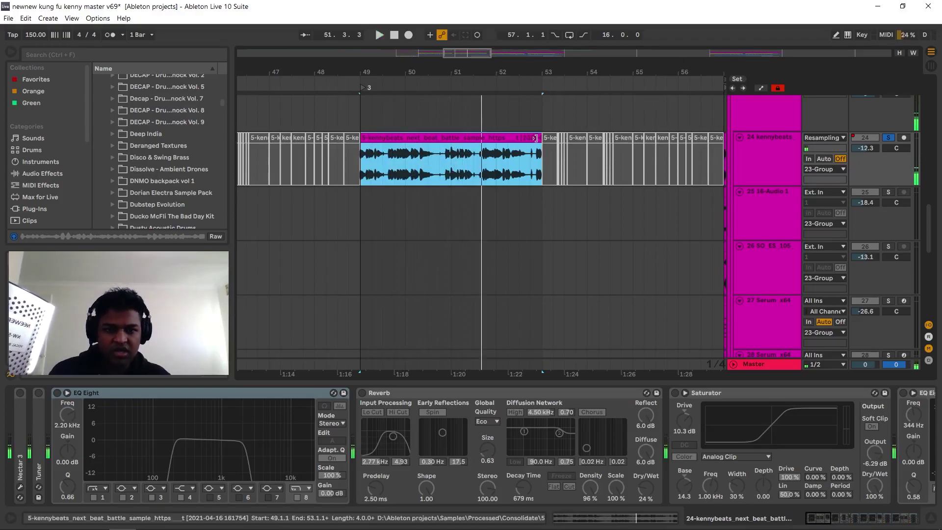
Shorten the bar 49 clip on the 24 kennybeats track to end at bar 51 and audition it.
{"action": "mouse_move", "coordinate": [453, 141]}
{"action": "left_mouse_down"}
{"action": "mouse_move", "coordinate": [417, 141]}
{"action": "mouse_move", "coordinate": [451, 142]}
{"action": "left_mouse_up"}
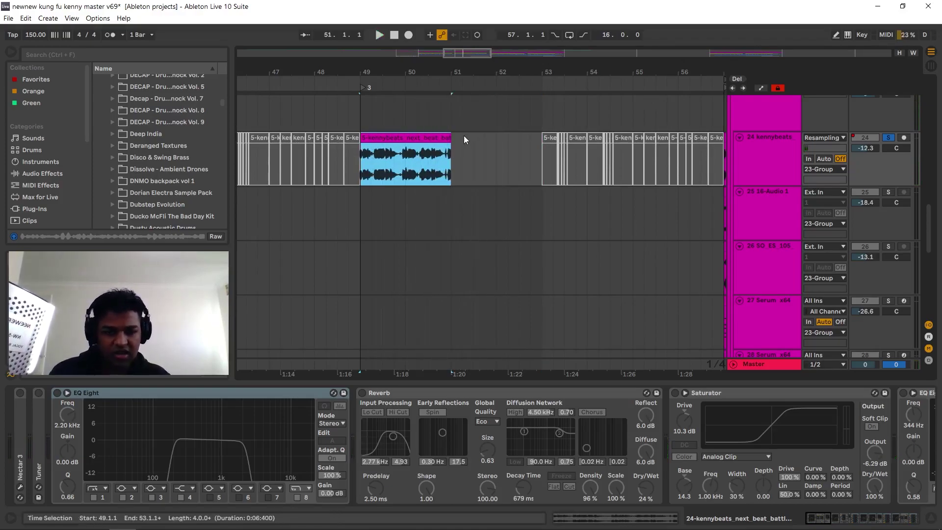
{"action": "key", "text": "space"}
{"action": "key", "text": "space"}
Extend the first 24 kennybeats clip at bar 57 to bar 59 and loop that two-bar range.
{"action": "scroll", "coordinate": [355, 155], "scroll_direction": "right", "scroll_amount": 5}
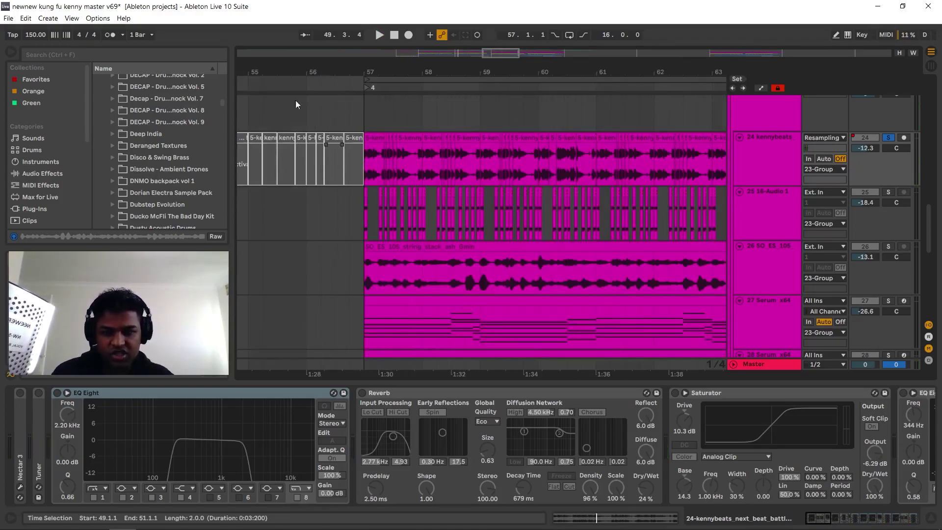
{"action": "left_click_drag", "start_coordinate": [323, 72], "coordinate": [353, 73]}
{"action": "left_click", "coordinate": [415, 139]}
{"action": "left_click_drag", "start_coordinate": [415, 139], "coordinate": [514, 142]}
{"action": "key", "text": "ctrl+l"}
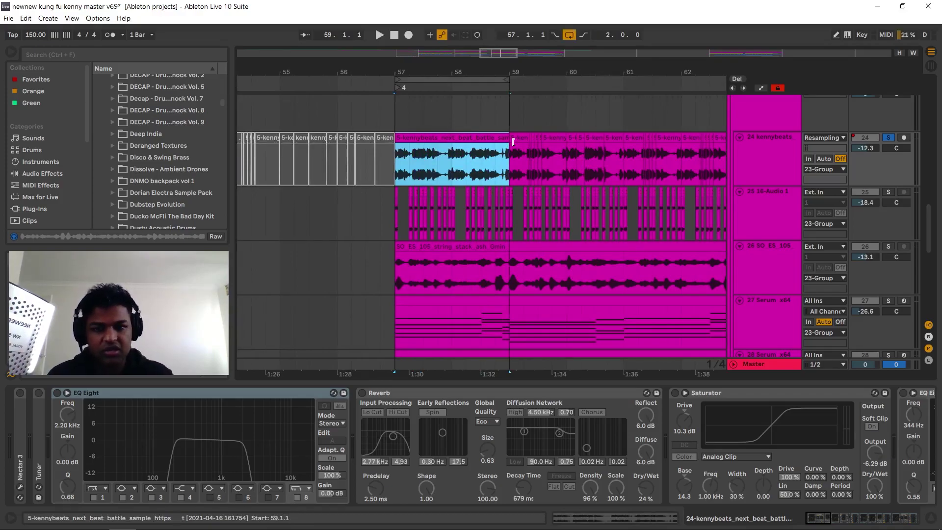
Reactivate the first EQ Eight and the Reverb on the 24 kennybeats track while playing the two-bar loop.
{"action": "left_click", "coordinate": [57, 392]}
{"action": "key", "text": "space"}
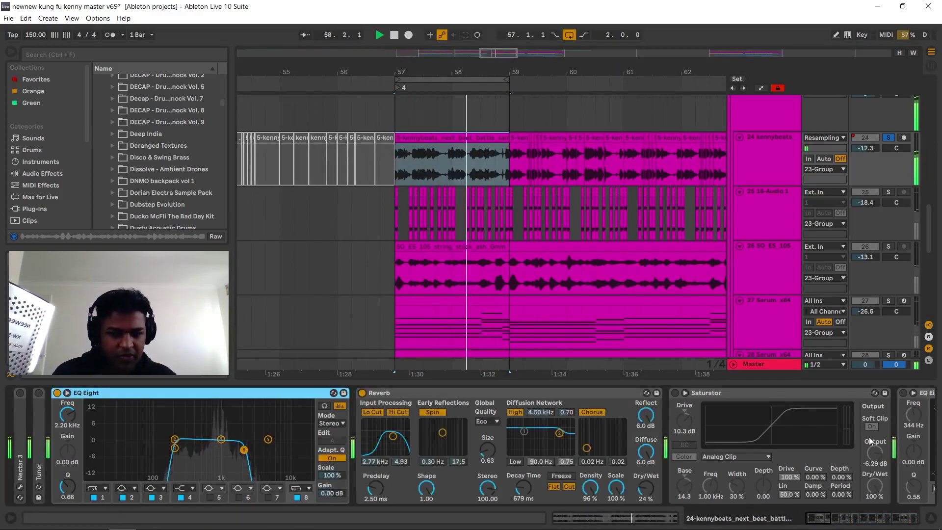
{"action": "scroll", "coordinate": [834, 491], "scroll_direction": "down", "scroll_amount": 5}
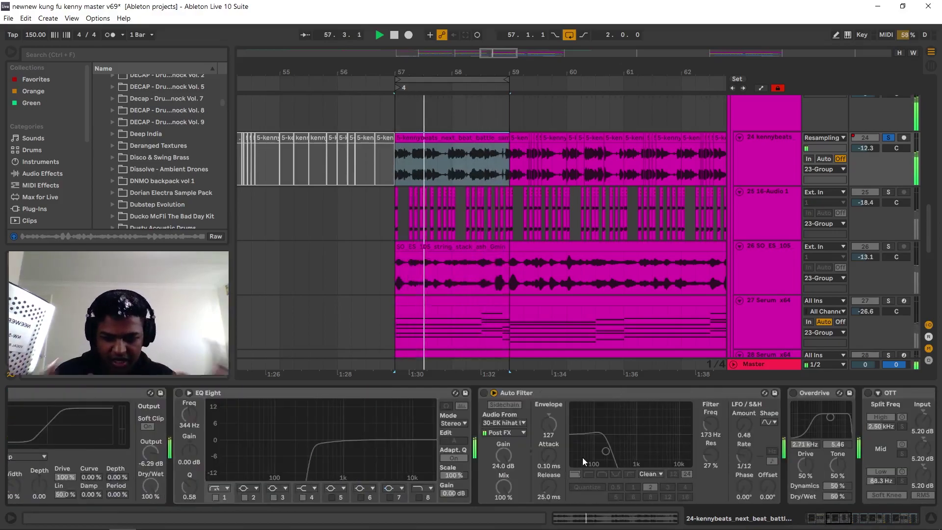
Reactivate the Saturator, the following EQ Eight and the sidechained Auto Filter on the 24 kennybeats track, auditioning the loop.
{"action": "scroll", "coordinate": [289, 434], "scroll_direction": "up", "scroll_amount": 2}
{"action": "scroll", "coordinate": [274, 422], "scroll_direction": "up", "scroll_amount": 1}
{"action": "left_click", "coordinate": [25, 393]}
{"action": "left_click", "coordinate": [253, 392]}
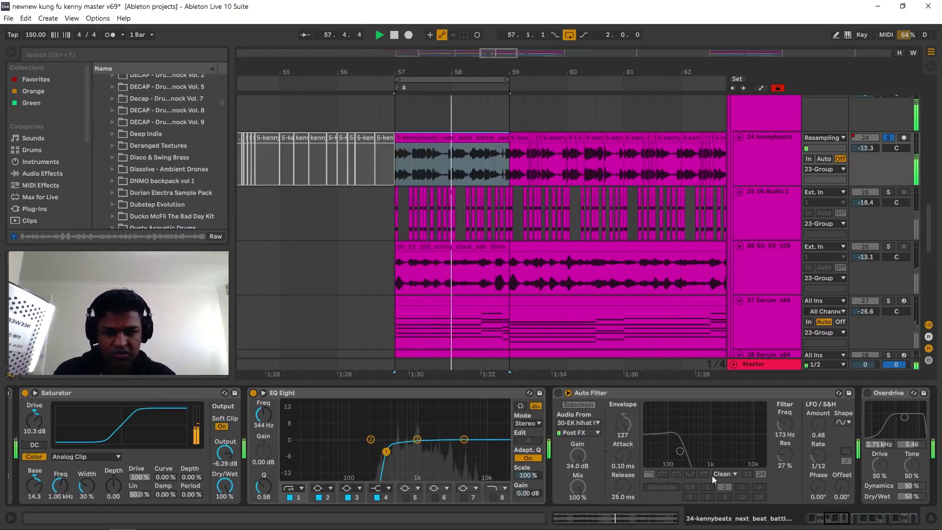
{"action": "left_click", "coordinate": [558, 393]}
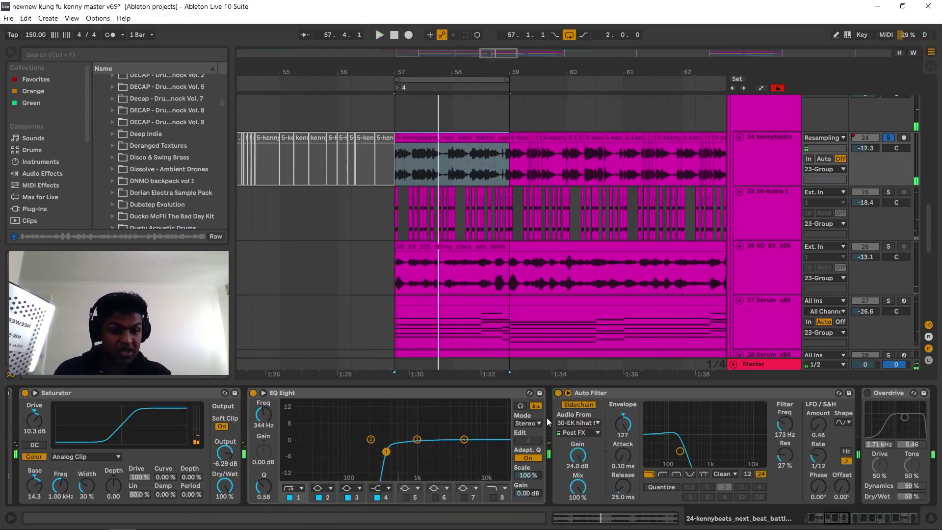
{"action": "scroll", "coordinate": [843, 507], "scroll_direction": "down", "scroll_amount": 3}
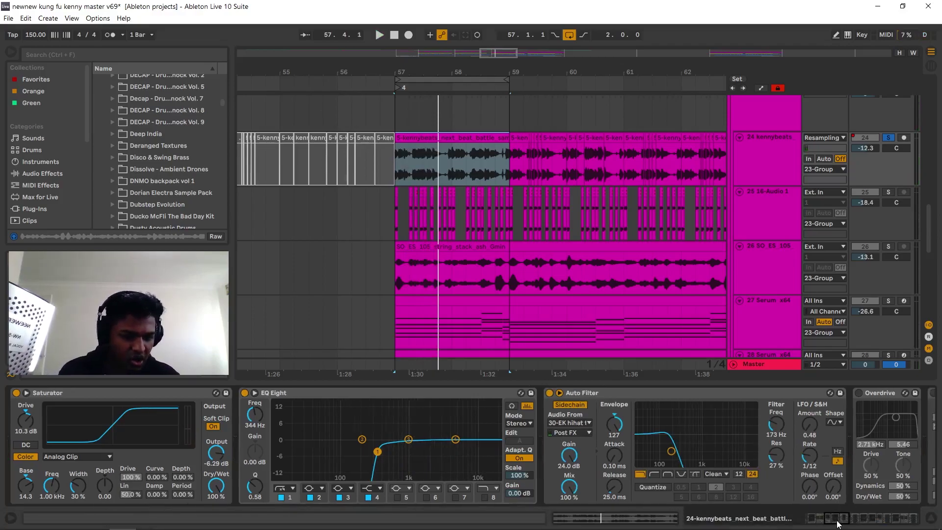
{"action": "key", "text": "space"}
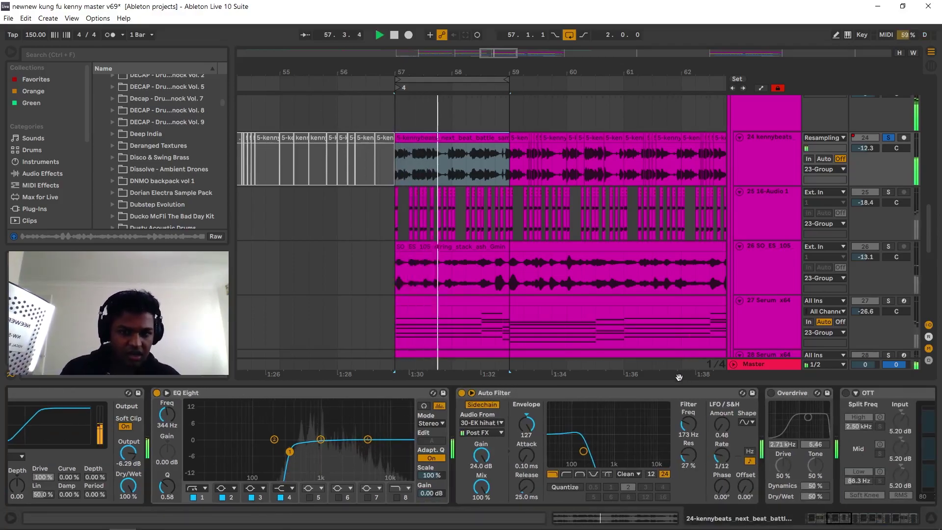
{"action": "key", "text": "space"}
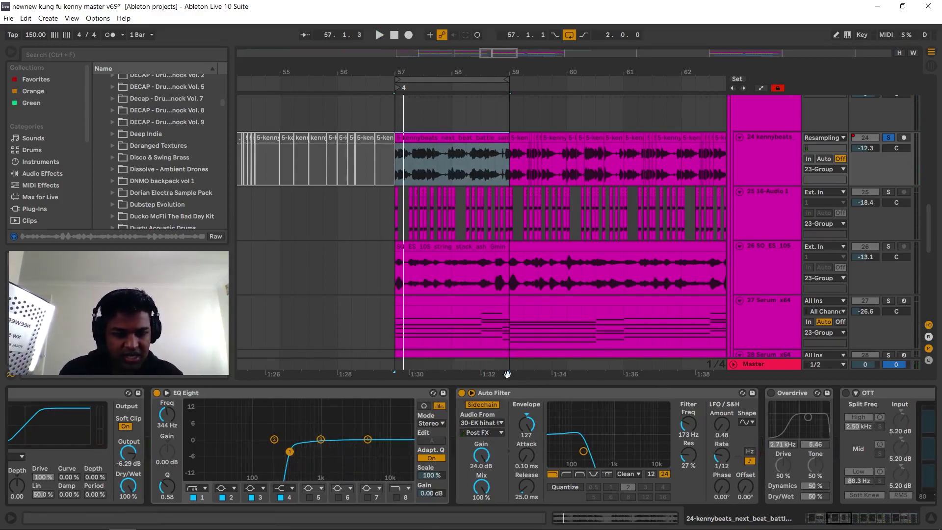
Solo the 30 EK hihat track that feeds the Auto Filter's sidechain and audition it.
{"action": "scroll", "coordinate": [932, 225], "scroll_direction": "down", "scroll_amount": 5}
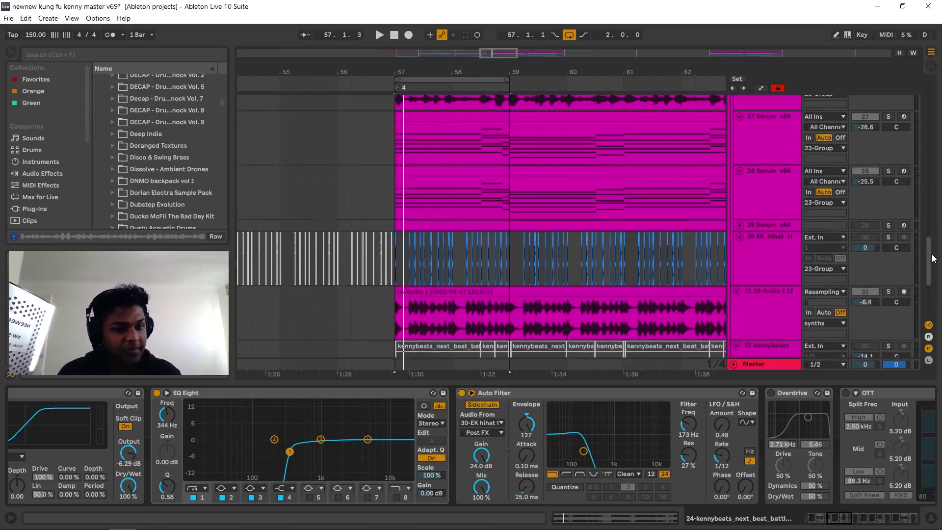
{"action": "left_click", "coordinate": [888, 236]}
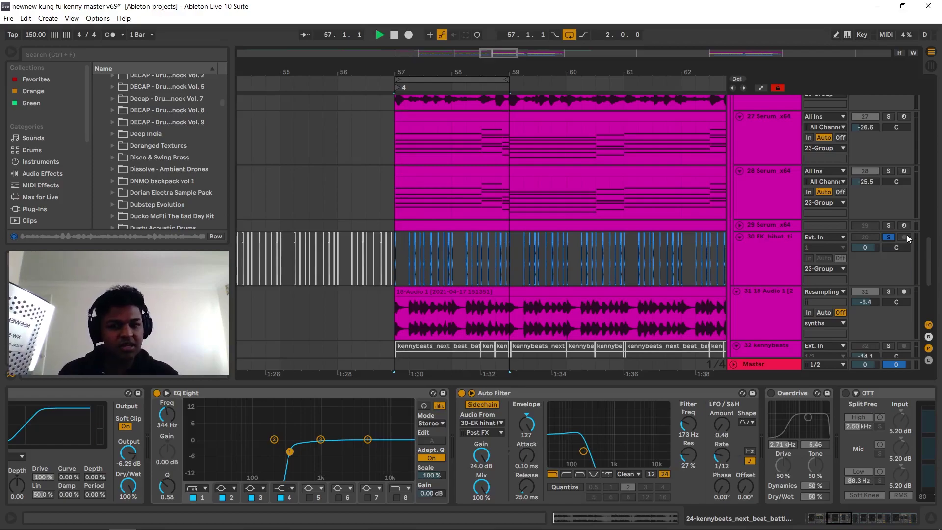
{"action": "key", "text": "space"}
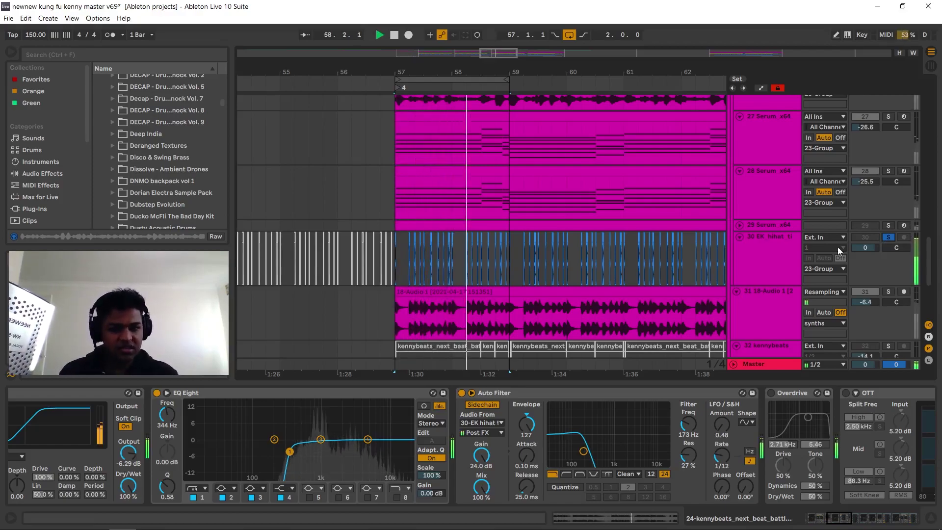
{"action": "scroll", "coordinate": [846, 251], "scroll_direction": "up", "scroll_amount": 5}
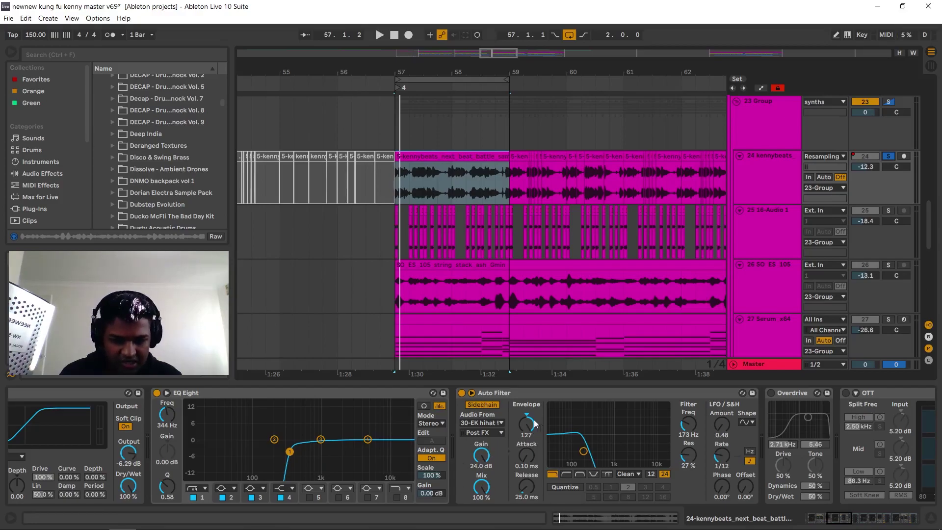
Try out the Auto Filter's envelope and release controls while playing the kennybeats loop.
{"action": "left_click_drag", "start_coordinate": [528, 437], "coordinate": [528, 432]}
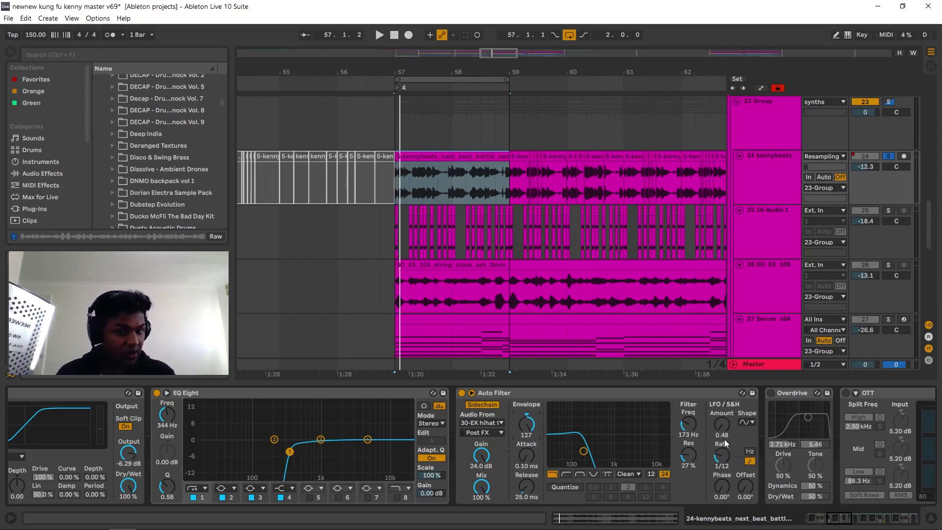
{"action": "key", "text": "space"}
{"action": "left_click_drag", "start_coordinate": [527, 485], "coordinate": [527, 476]}
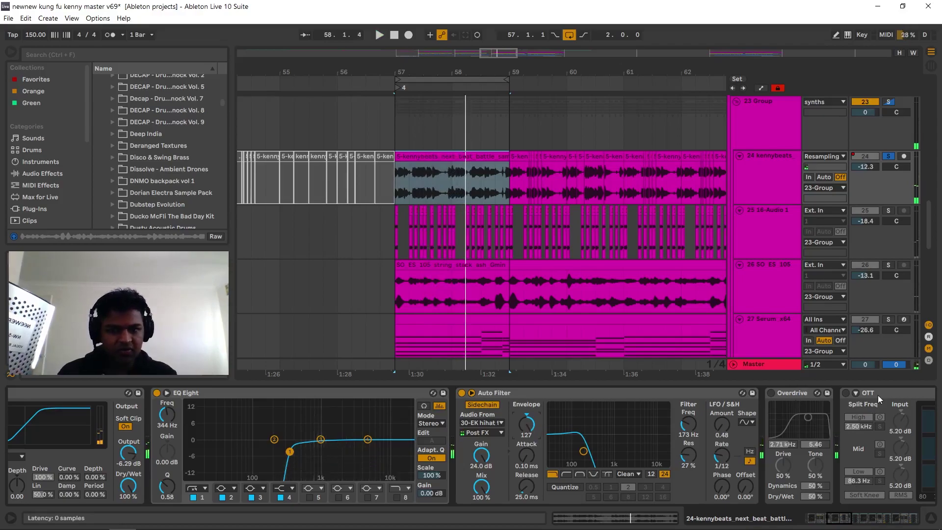
Reactivate the Overdrive, the first OTT and the two EQ Eights after it on the 24 kennybeats track during playback.
{"action": "left_click", "coordinate": [771, 393]}
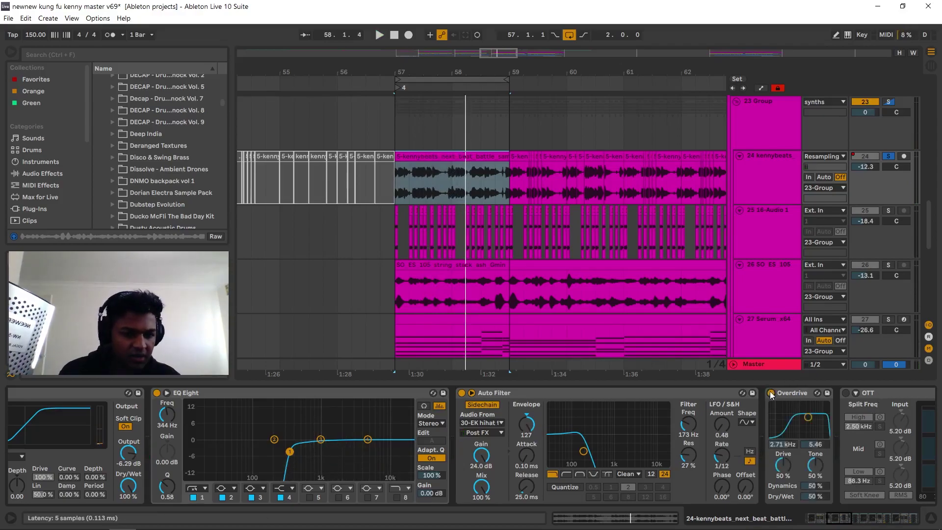
{"action": "left_click", "coordinate": [852, 519]}
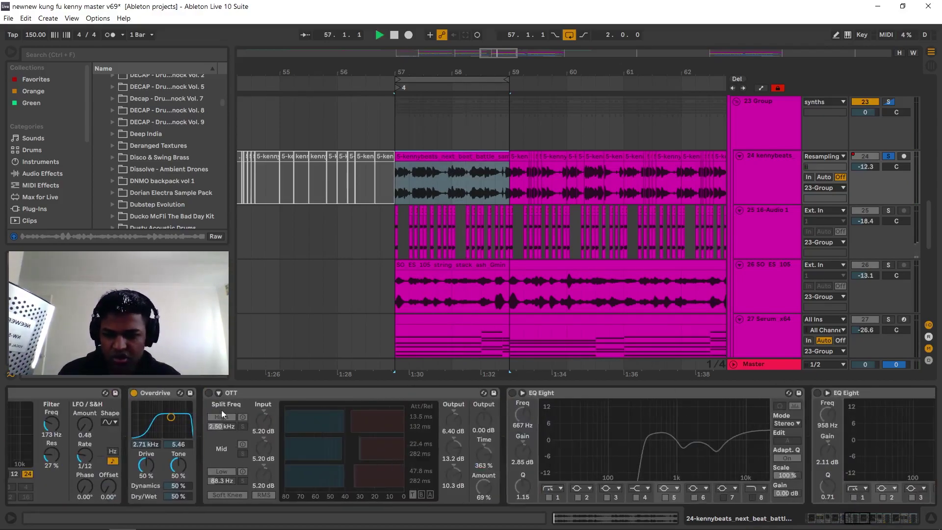
{"action": "left_click", "coordinate": [209, 393]}
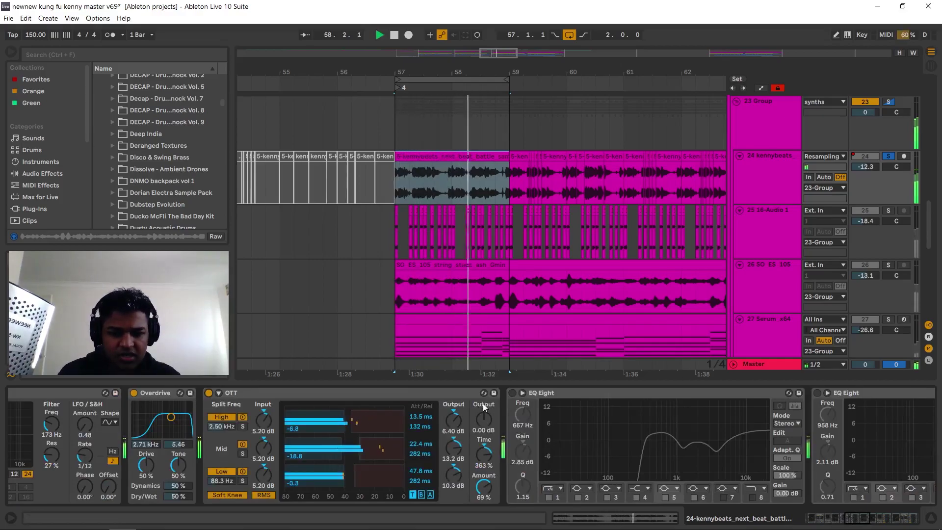
{"action": "left_click", "coordinate": [512, 393]}
{"action": "scroll", "coordinate": [737, 441], "scroll_direction": "right", "scroll_amount": 5}
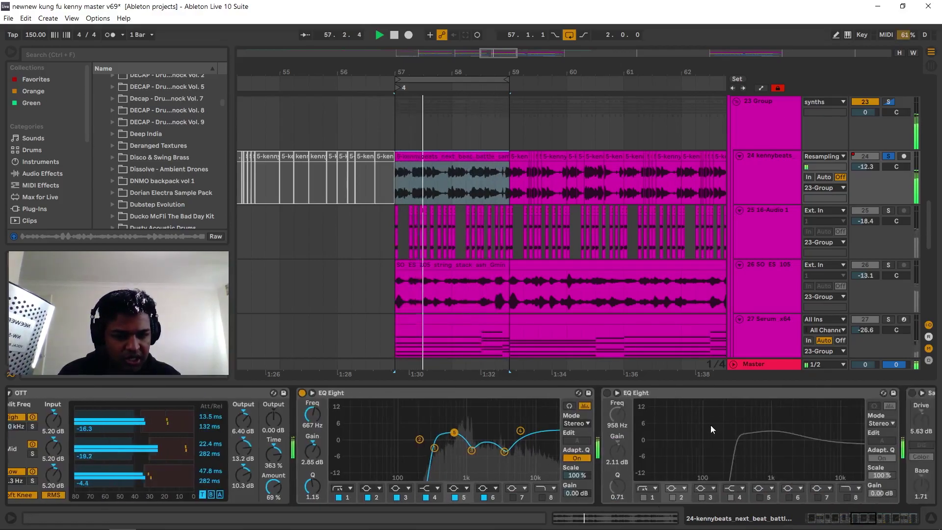
{"action": "scroll", "coordinate": [711, 427], "scroll_direction": "right", "scroll_amount": 2}
{"action": "left_click", "coordinate": [530, 392]}
{"action": "scroll", "coordinate": [746, 426], "scroll_direction": "right", "scroll_amount": 3}
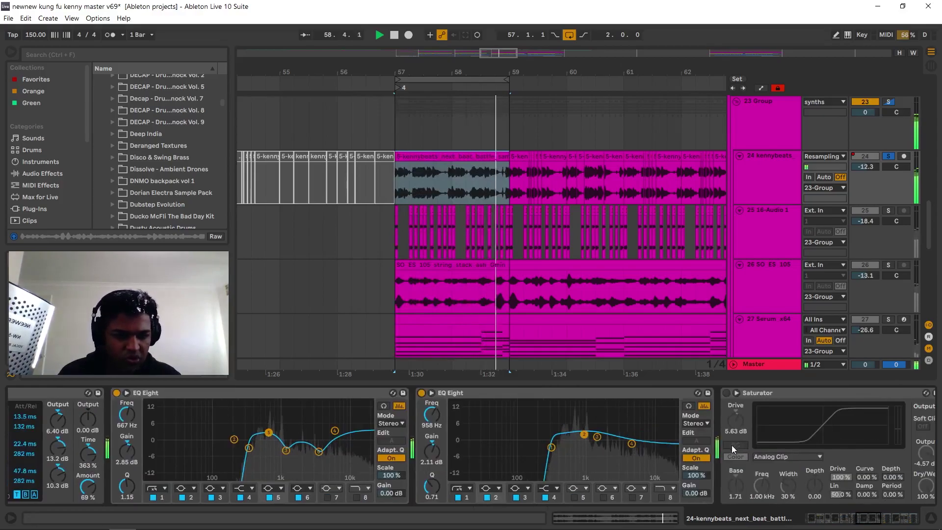
Reactivate the second OTT and the EQ Eight that follows it while the loop keeps playing.
{"action": "scroll", "coordinate": [732, 443], "scroll_direction": "right", "scroll_amount": 4}
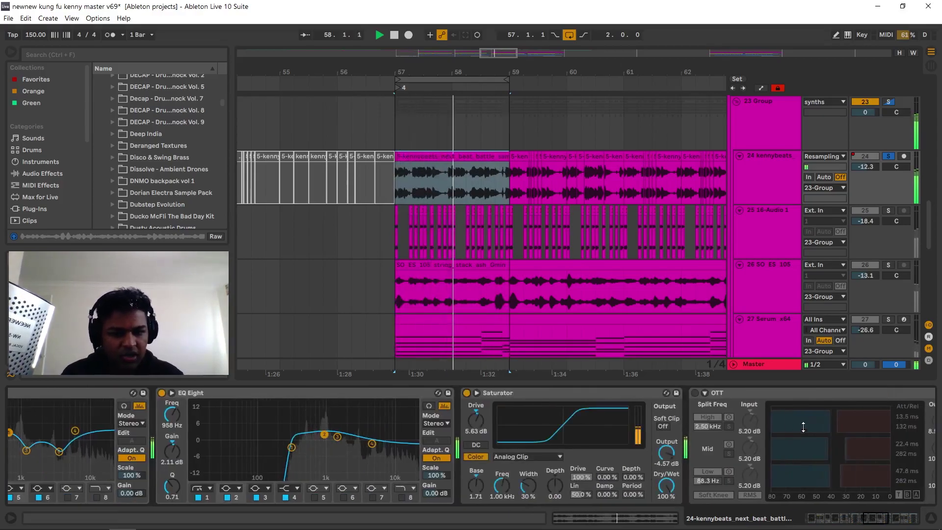
{"action": "left_click", "coordinate": [695, 393]}
{"action": "scroll", "coordinate": [767, 434], "scroll_direction": "right", "scroll_amount": 5}
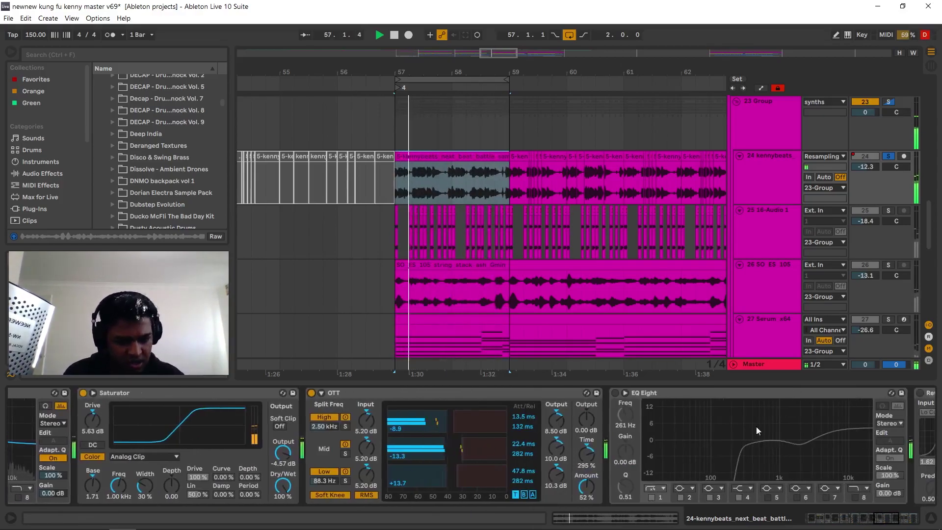
{"action": "left_click", "coordinate": [616, 393]}
{"action": "scroll", "coordinate": [830, 476], "scroll_direction": "right", "scroll_amount": 5}
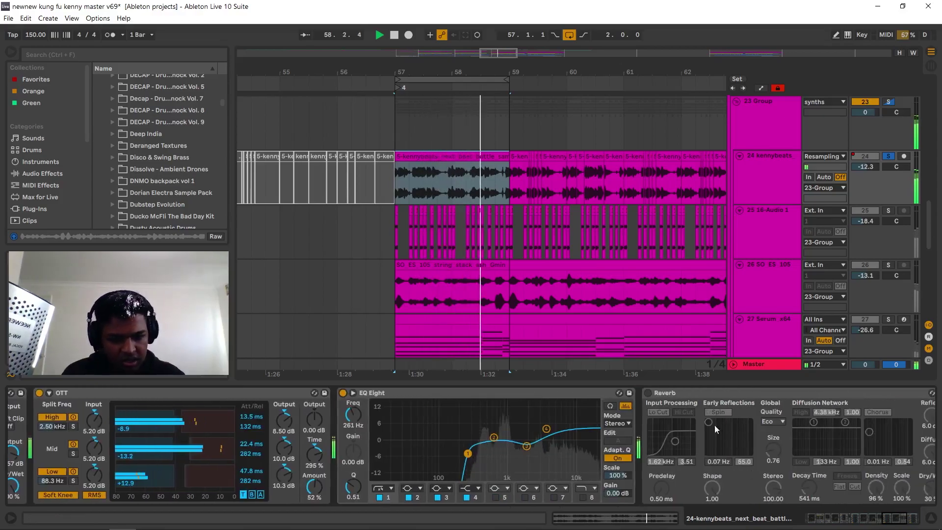
Reactivate the last Reverb and the final OTT at the end of the kennybeats effect chain.
{"action": "left_click", "coordinate": [647, 391]}
{"action": "scroll", "coordinate": [744, 440], "scroll_direction": "right", "scroll_amount": 5}
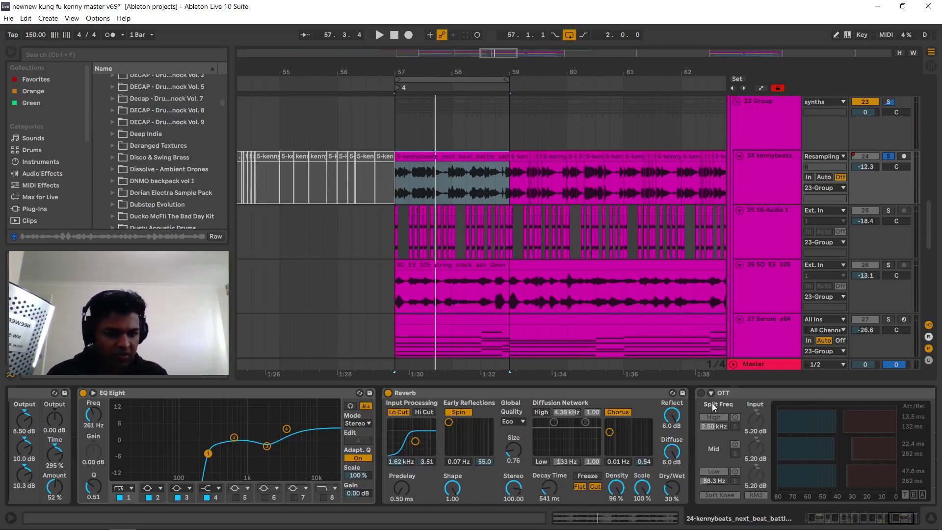
{"action": "left_click", "coordinate": [700, 392]}
{"action": "scroll", "coordinate": [716, 442], "scroll_direction": "right", "scroll_amount": 5}
Play the fully processed 24 kennybeats track from bar 61.
{"action": "key", "text": "plus"}
{"action": "key", "text": "minus"}
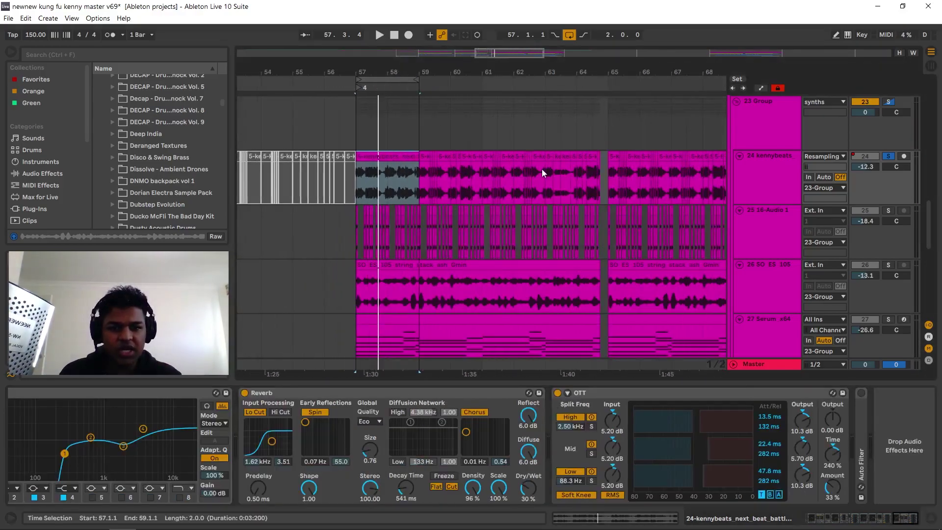
{"action": "left_click", "coordinate": [487, 175]}
{"action": "key", "text": "space"}
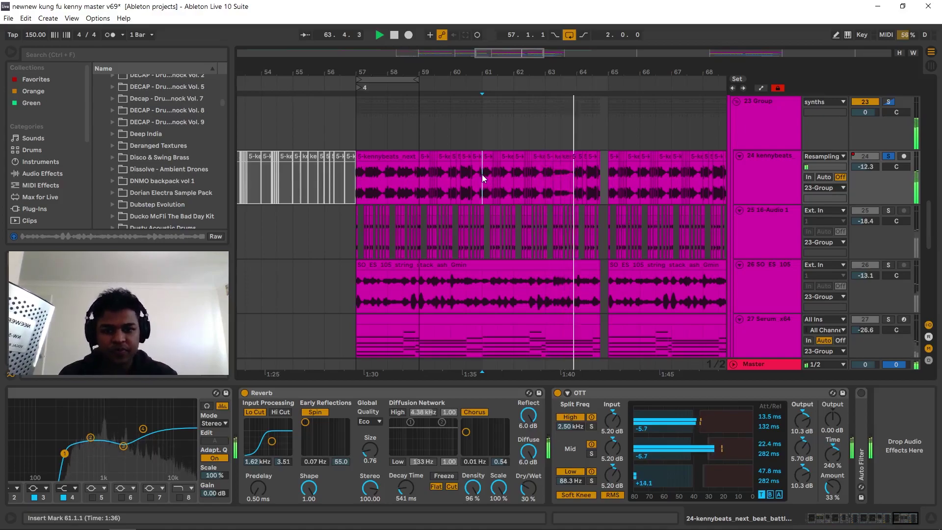
{"action": "left_click_drag", "start_coordinate": [482, 174], "coordinate": [539, 182]}
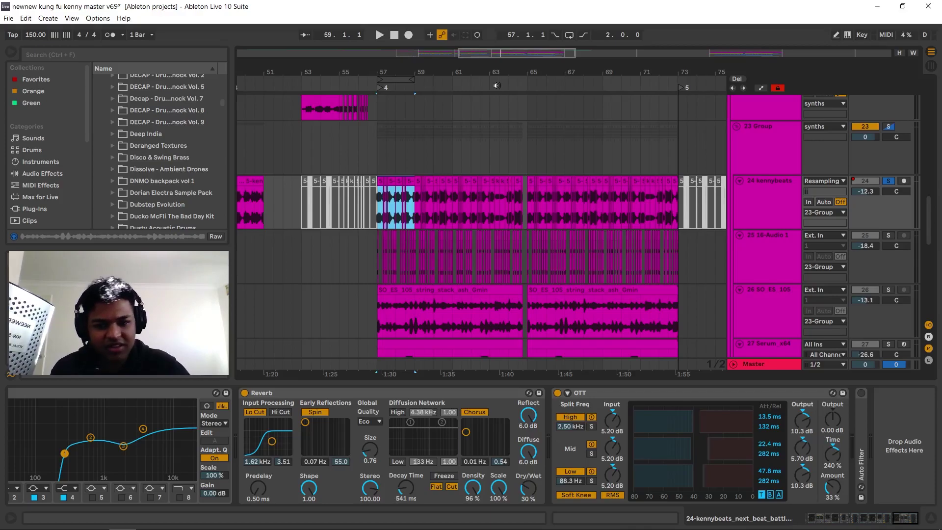
Solo the 21 8-Audio 1 track and play it from bar 41.
{"action": "key", "text": "minus"}
{"action": "scroll", "coordinate": [480, 110], "scroll_direction": "left", "scroll_amount": 3}
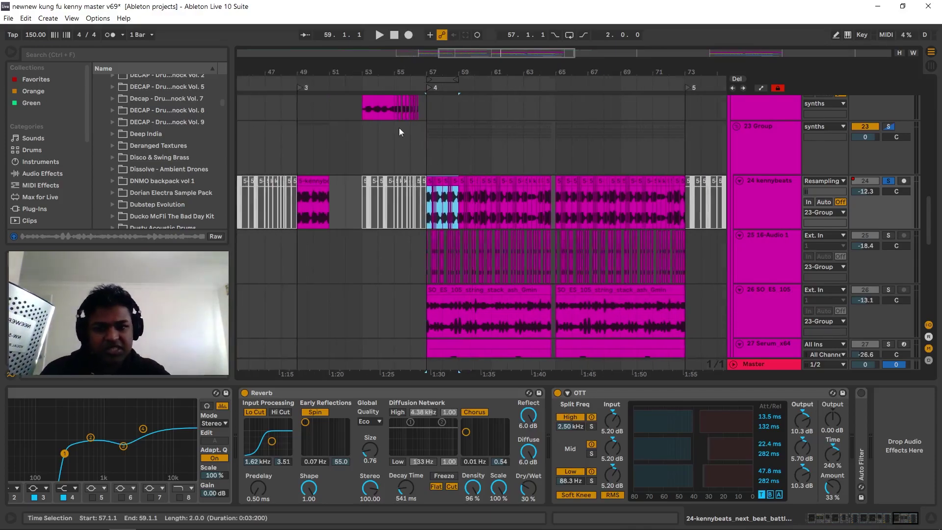
{"action": "scroll", "coordinate": [418, 58], "scroll_direction": "up", "scroll_amount": 10}
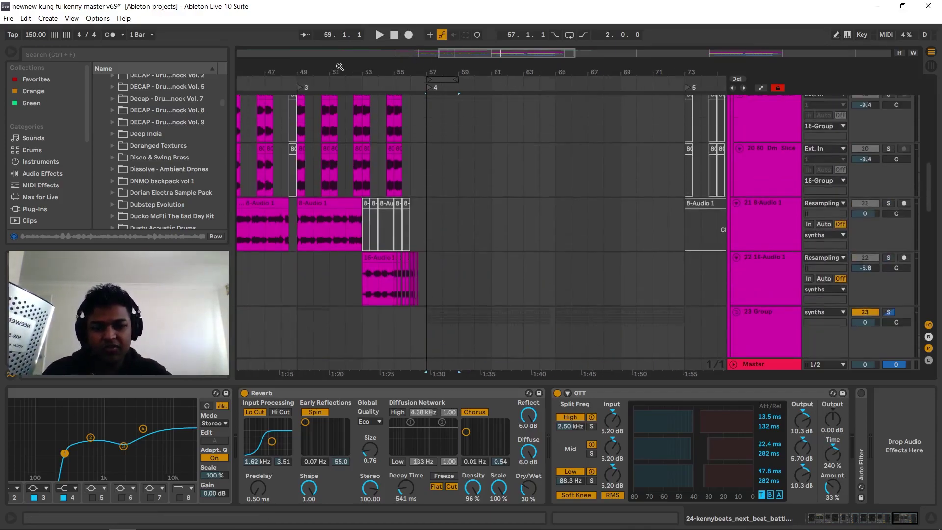
{"action": "left_click_drag", "start_coordinate": [418, 58], "coordinate": [384, 60]}
{"action": "left_click", "coordinate": [768, 205]}
{"action": "key", "text": "space"}
{"action": "left_click", "coordinate": [888, 203]}
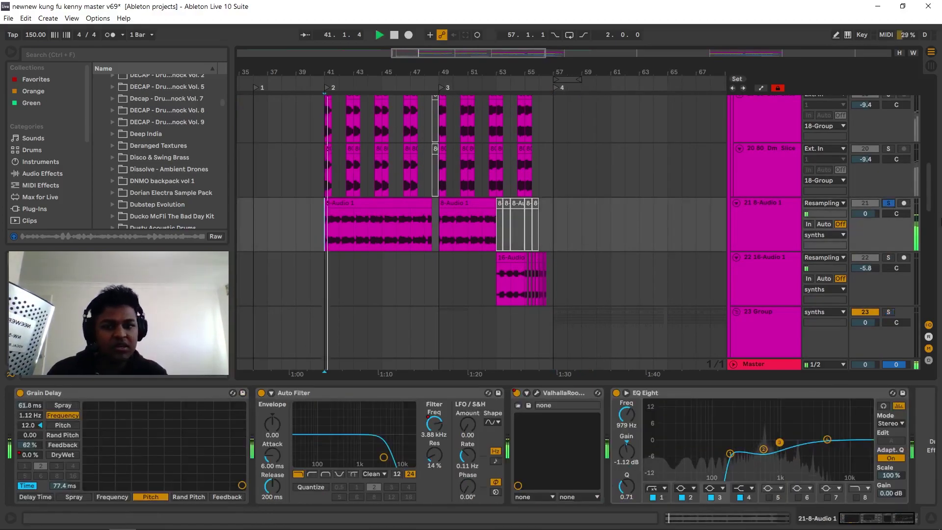
Play the 21 8-Audio 1 track from bar 49 and solo the 22 16-Audio 1 track alongside it.
{"action": "left_click", "coordinate": [736, 212]}
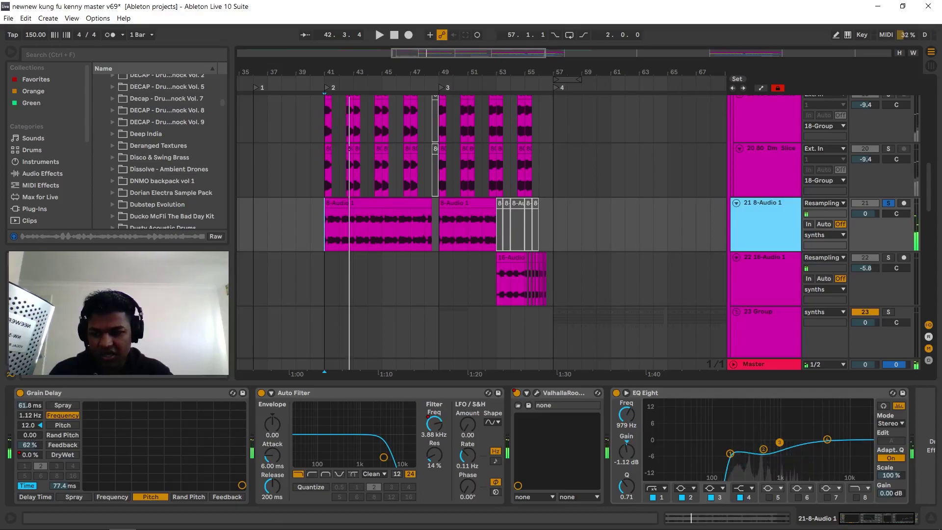
{"action": "left_click", "coordinate": [398, 251]}
{"action": "left_click", "coordinate": [438, 240]}
{"action": "key", "text": "space"}
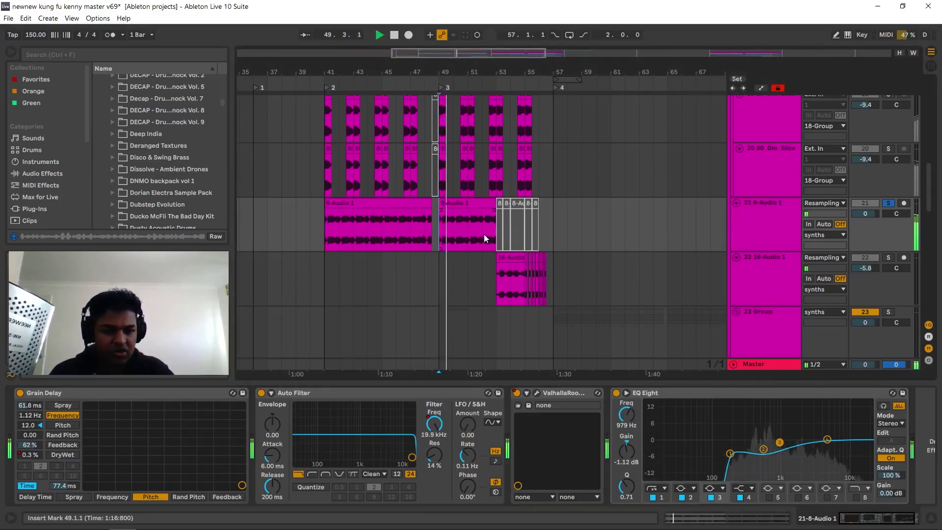
{"action": "left_click", "coordinate": [889, 257]}
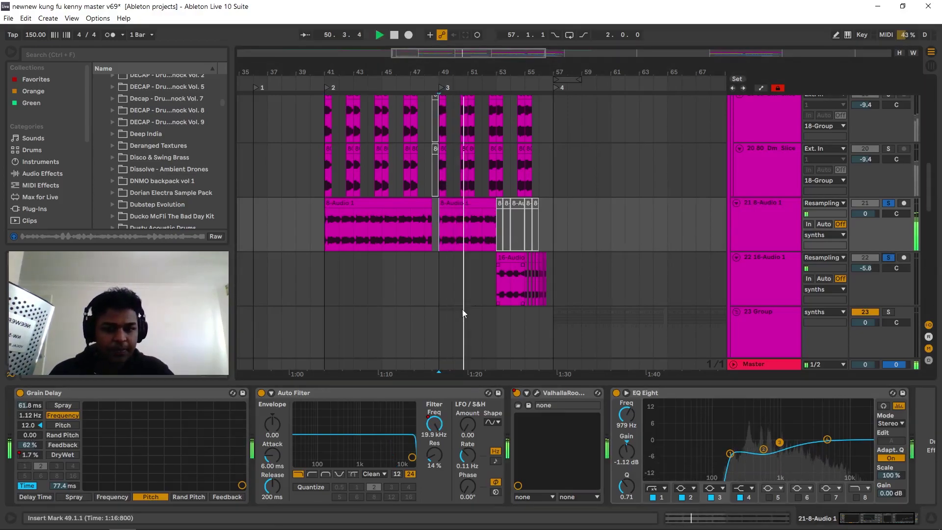
Reactivate the bar 53 to 56 clips on the solely soloed 21 8-Audio 1 track and try Grain Delay at 100% dry/wet.
{"action": "left_click_drag", "start_coordinate": [490, 220], "coordinate": [525, 223]}
{"action": "key", "text": "ctrl+v"}
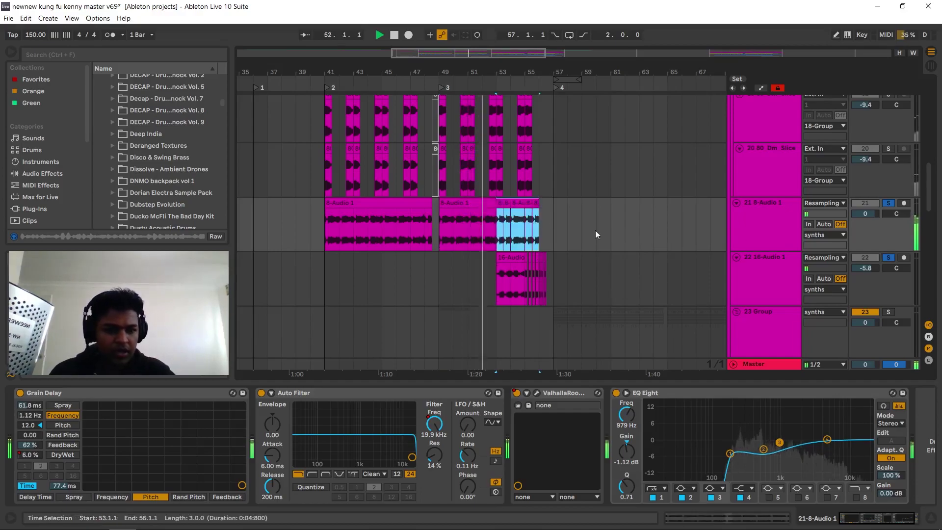
{"action": "left_click", "coordinate": [888, 259]}
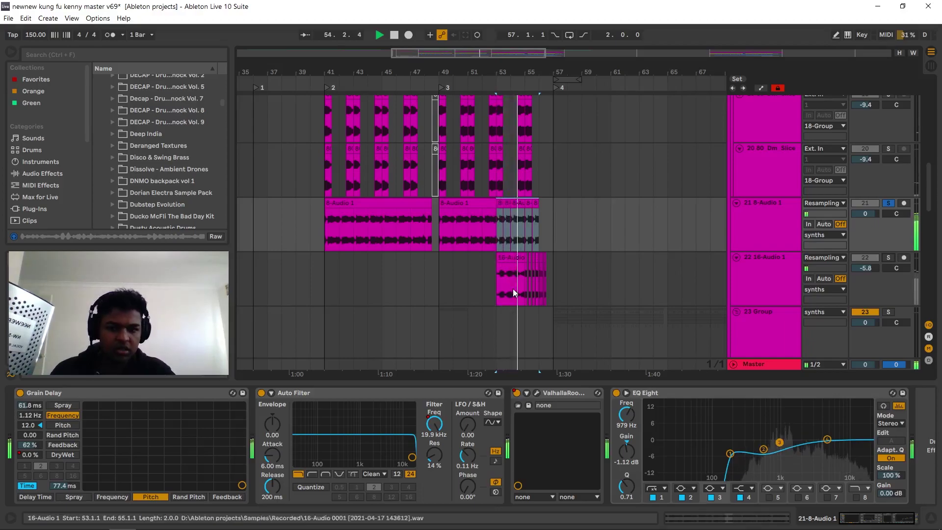
{"action": "left_click_drag", "start_coordinate": [29, 454], "coordinate": [31, 422]}
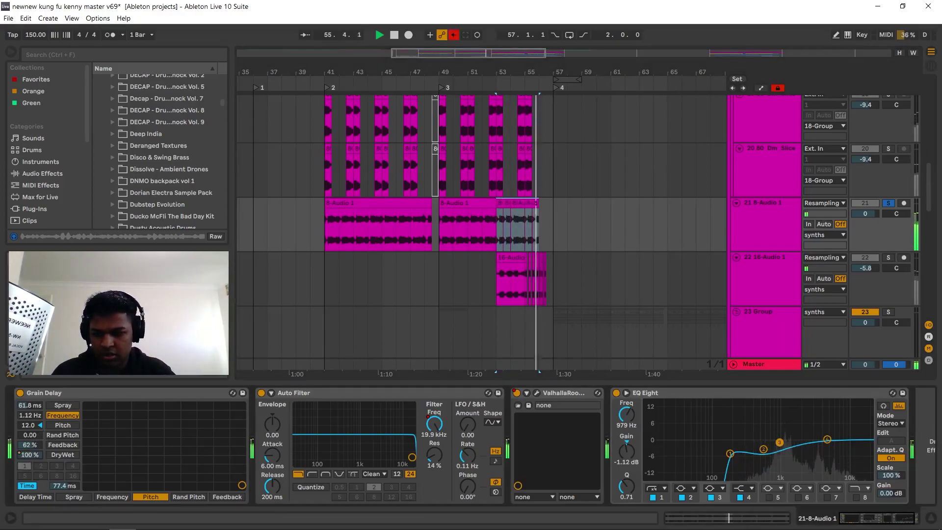
Deactivate the bar 53 to 56 clips on 21 8-Audio 1 and examine the chopped 22 16-Audio 1 clips below.
{"action": "left_click", "coordinate": [525, 230]}
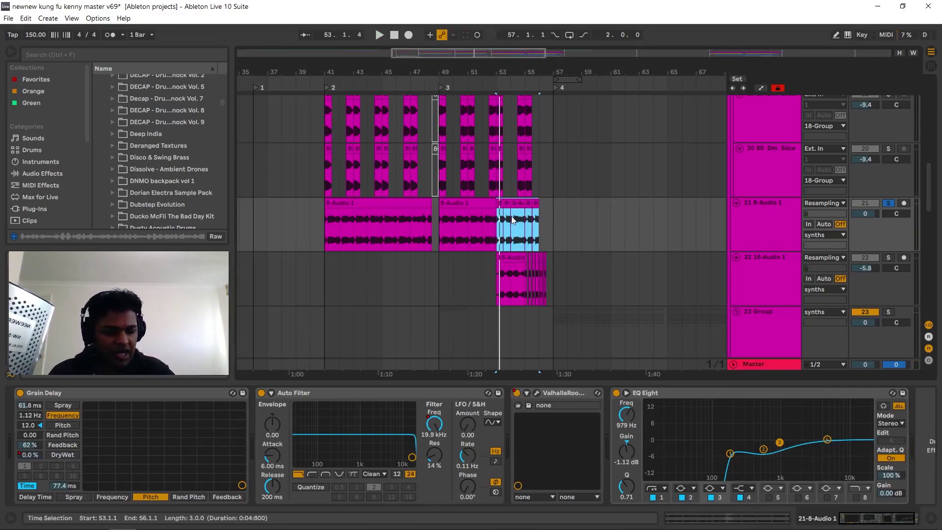
{"action": "left_click_drag", "start_coordinate": [552, 72], "coordinate": [491, 294]}
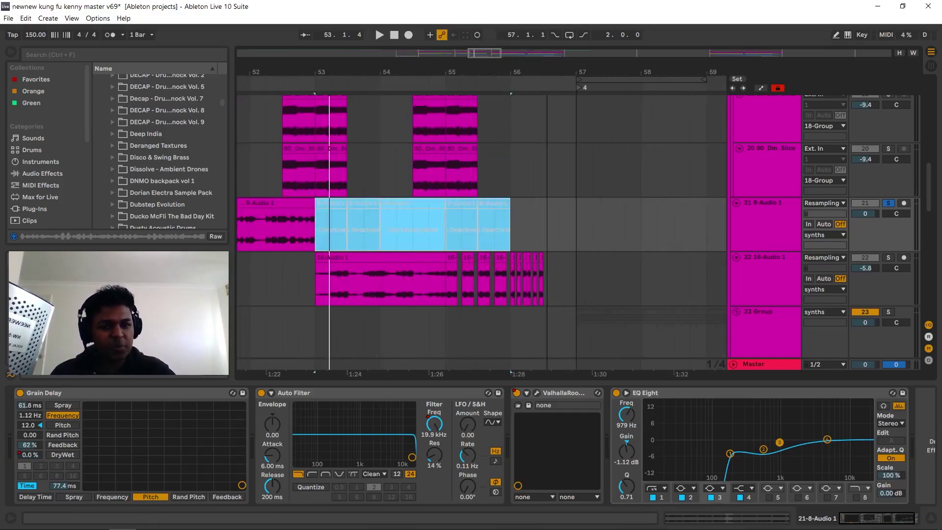
{"action": "left_click_drag", "start_coordinate": [525, 70], "coordinate": [519, 278]}
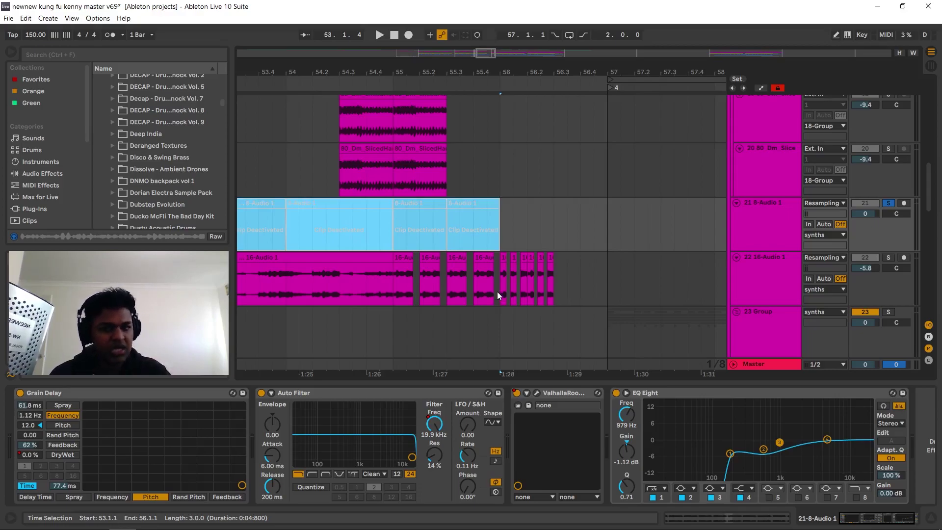
Solo the 22 16-Audio 1 track and play its chopped clips from bar 53.
{"action": "key", "text": "minus"}
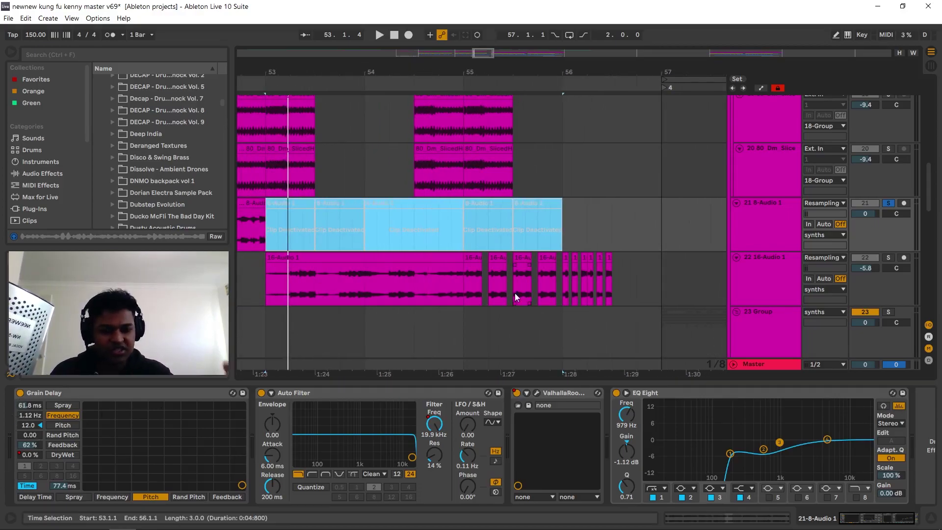
{"action": "left_click", "coordinate": [889, 257]}
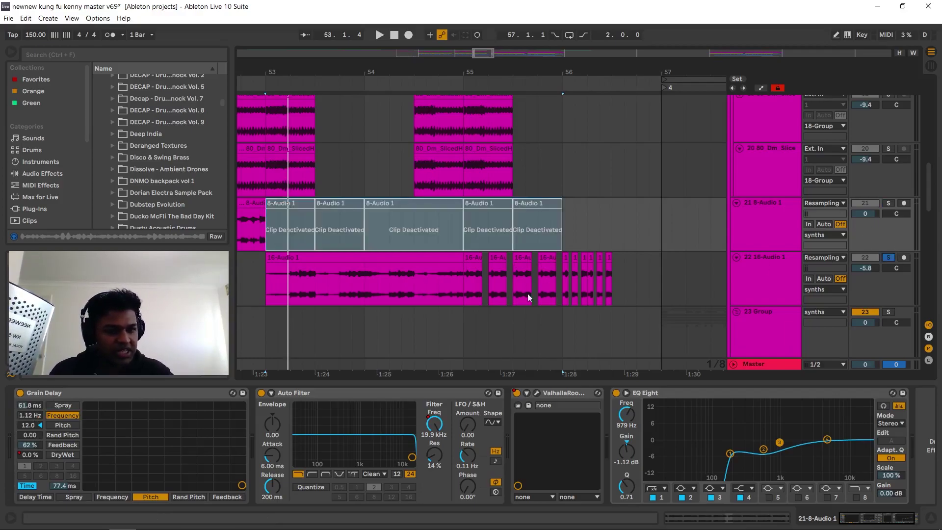
{"action": "left_click", "coordinate": [269, 297]}
{"action": "key", "text": "space"}
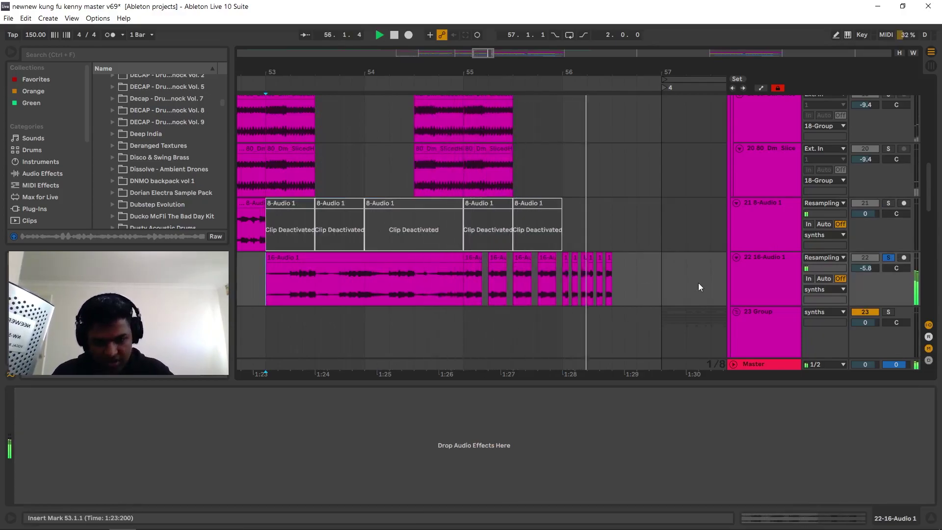
{"action": "key", "text": "space"}
Solo the 23 Group track and play all of its layers together from bar 57.
{"action": "left_click_drag", "start_coordinate": [644, 65], "coordinate": [580, 62]}
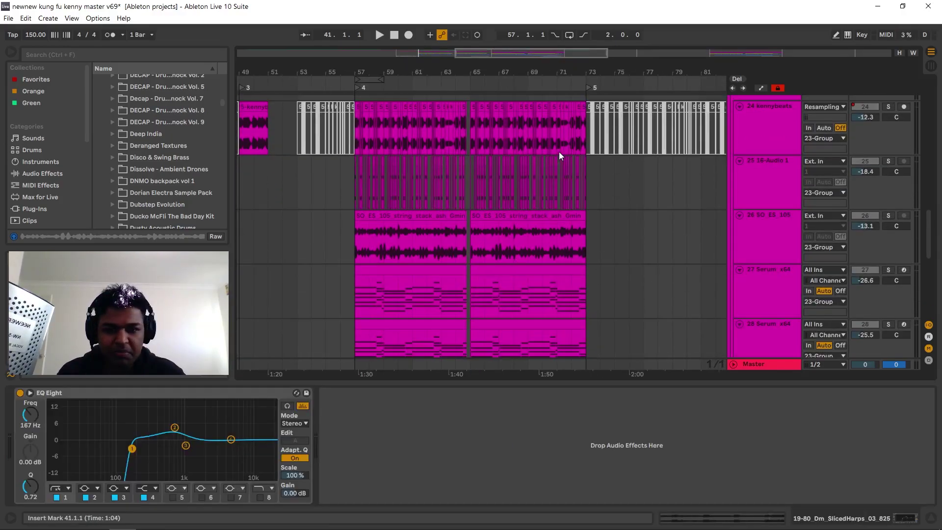
{"action": "scroll", "coordinate": [558, 151], "scroll_direction": "up", "scroll_amount": 2}
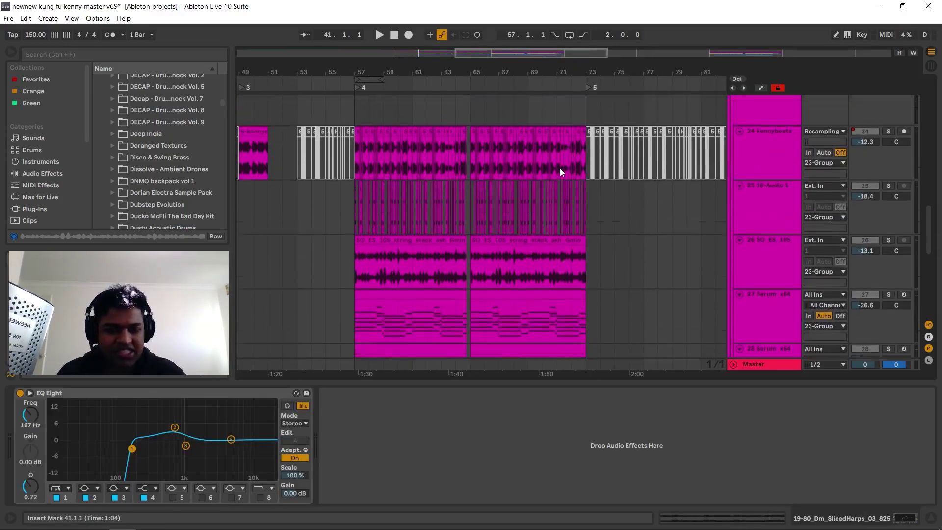
{"action": "left_click", "coordinate": [888, 115]}
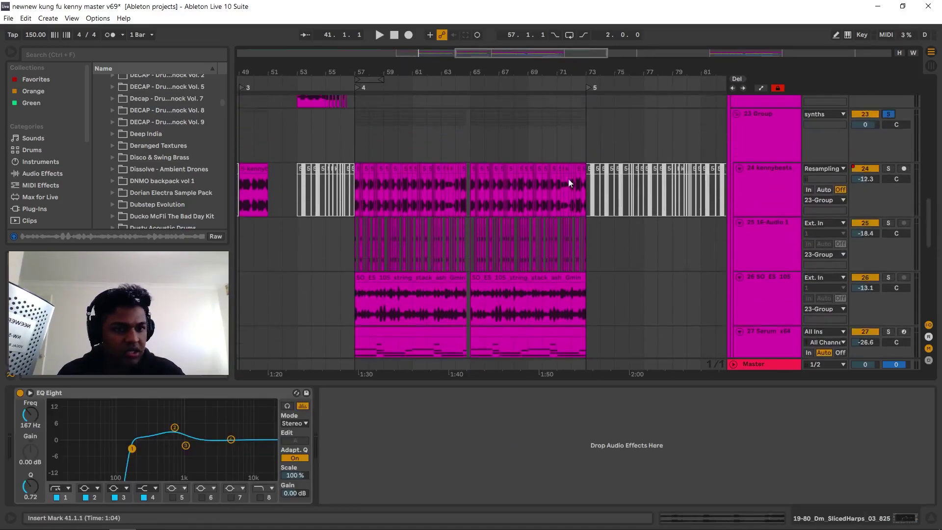
{"action": "left_click", "coordinate": [367, 157]}
{"action": "key", "text": "space"}
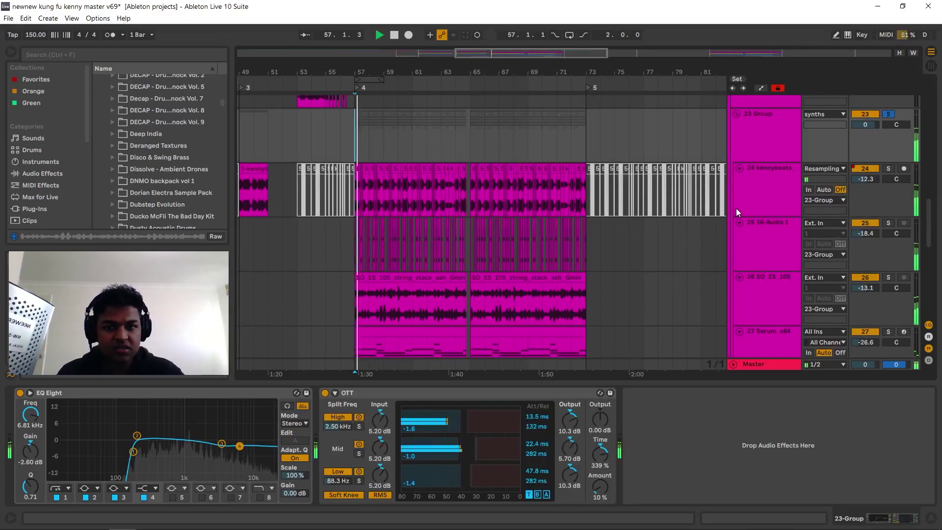
Solo the 31 18-Audio 1 track and play the resampled audio from bar 57.
{"action": "left_click_drag", "start_coordinate": [921, 216], "coordinate": [920, 259]}
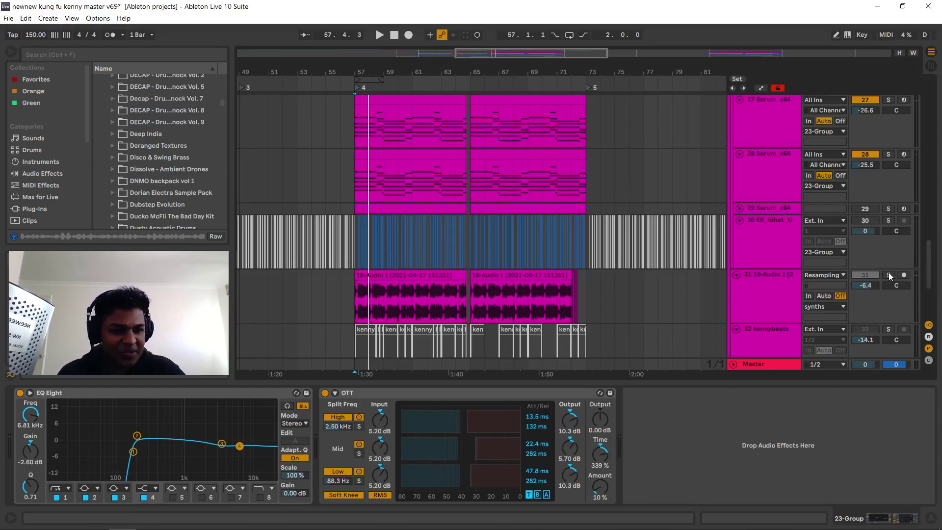
{"action": "left_click", "coordinate": [791, 314]}
{"action": "key", "text": "space"}
{"action": "scroll", "coordinate": [443, 297], "scroll_direction": "down", "scroll_amount": 1}
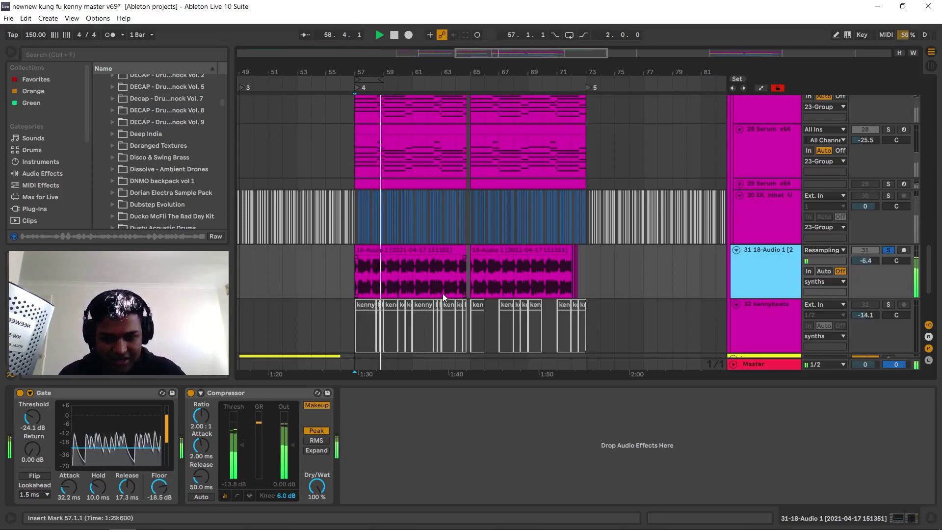
Solo the 24 kennybeats track, switch the solo to 25 16-Audio 1, and play it from bar 57.
{"action": "scroll", "coordinate": [443, 294], "scroll_direction": "up", "scroll_amount": 6}
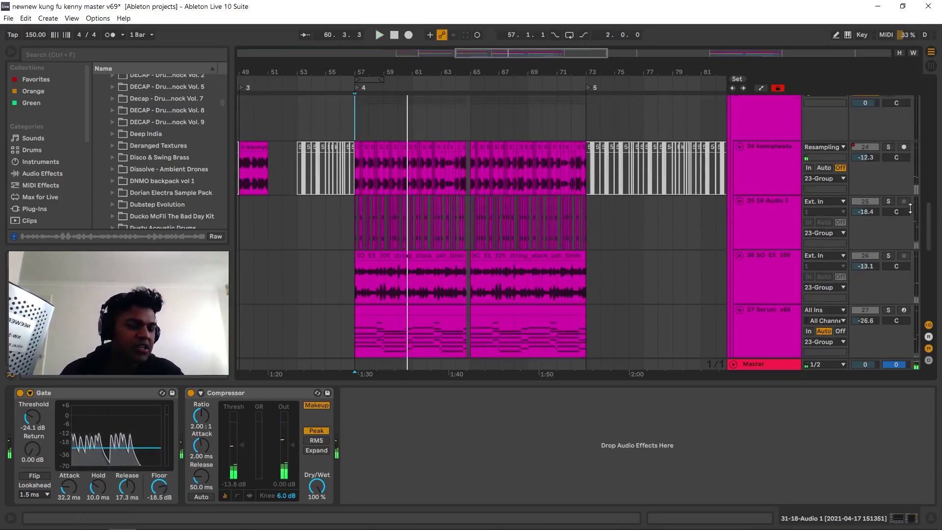
{"action": "left_click_drag", "start_coordinate": [361, 73], "coordinate": [459, 191]}
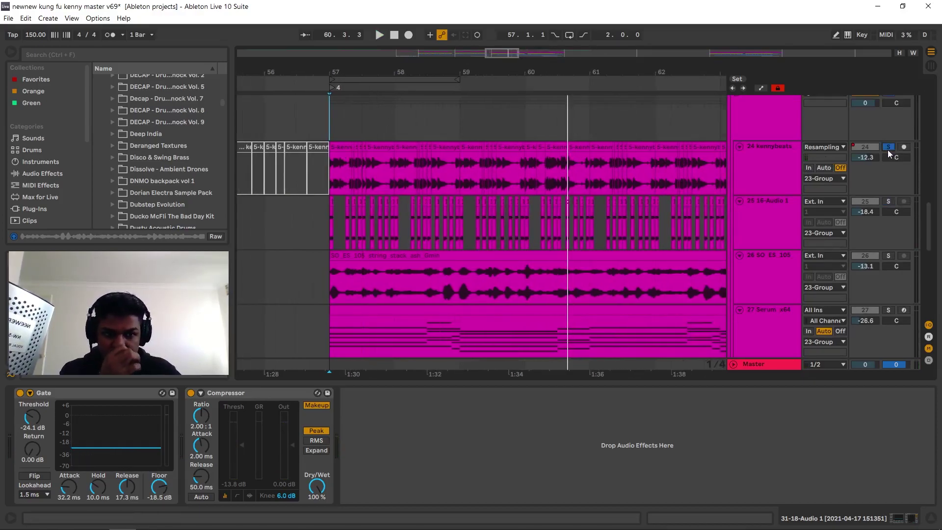
{"action": "key", "text": "space"}
{"action": "left_click", "coordinate": [888, 202]}
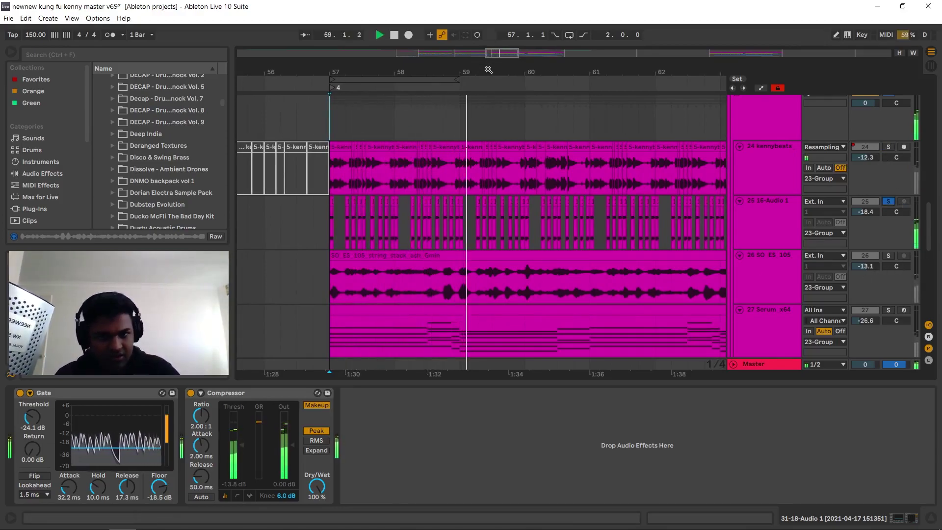
{"action": "key", "text": "space"}
Solo the 22 16-Audio 1 track and play it from the short slice at bar 56.
{"action": "left_click_drag", "start_coordinate": [488, 68], "coordinate": [618, 65]}
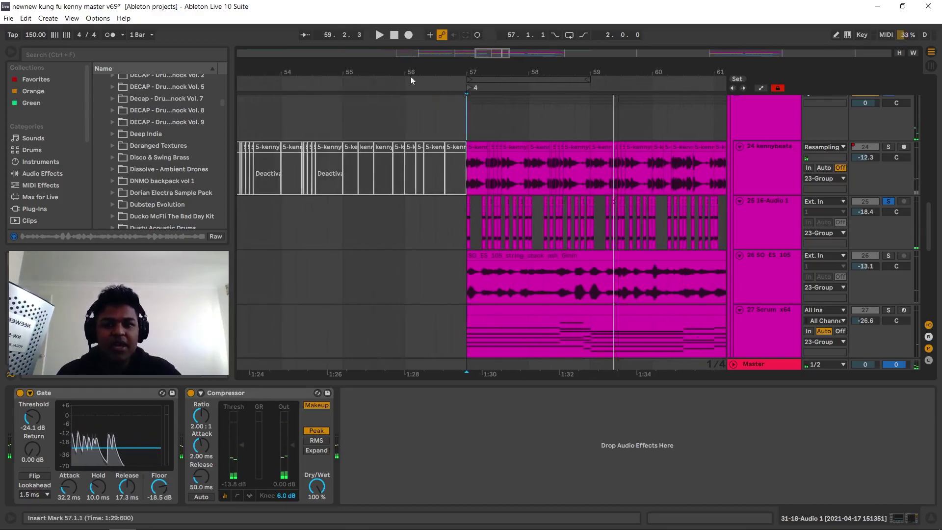
{"action": "left_click_drag", "start_coordinate": [406, 88], "coordinate": [456, 85]}
{"action": "scroll", "coordinate": [475, 151], "scroll_direction": "up", "scroll_amount": 5}
{"action": "left_click", "coordinate": [469, 173]}
{"action": "left_click_drag", "start_coordinate": [483, 72], "coordinate": [399, 201]}
{"action": "left_click", "coordinate": [422, 173]}
{"action": "key", "text": "space"}
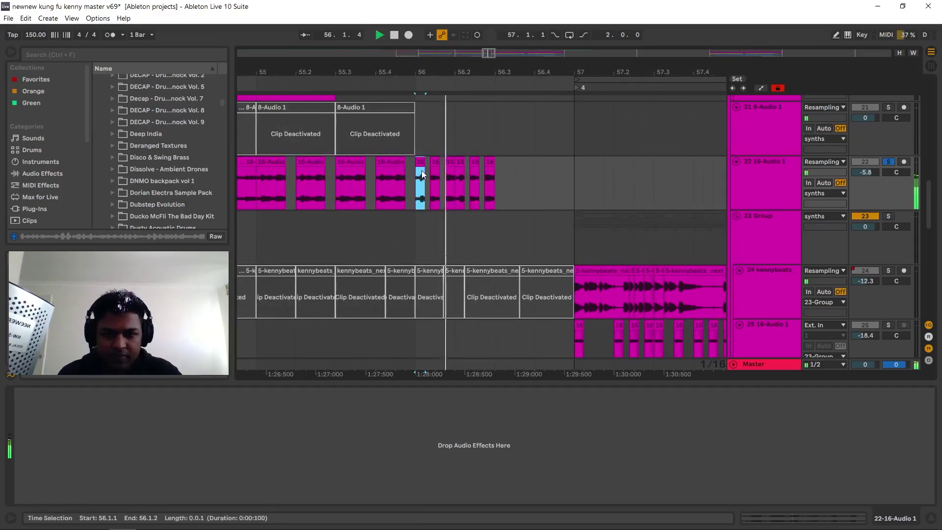
Solo the 25 16-Audio 1 track and play its chops from bar 57 with the effects turned off.
{"action": "scroll", "coordinate": [709, 171], "scroll_direction": "down", "scroll_amount": 2}
{"action": "scroll", "coordinate": [490, 187], "scroll_direction": "right", "scroll_amount": 3}
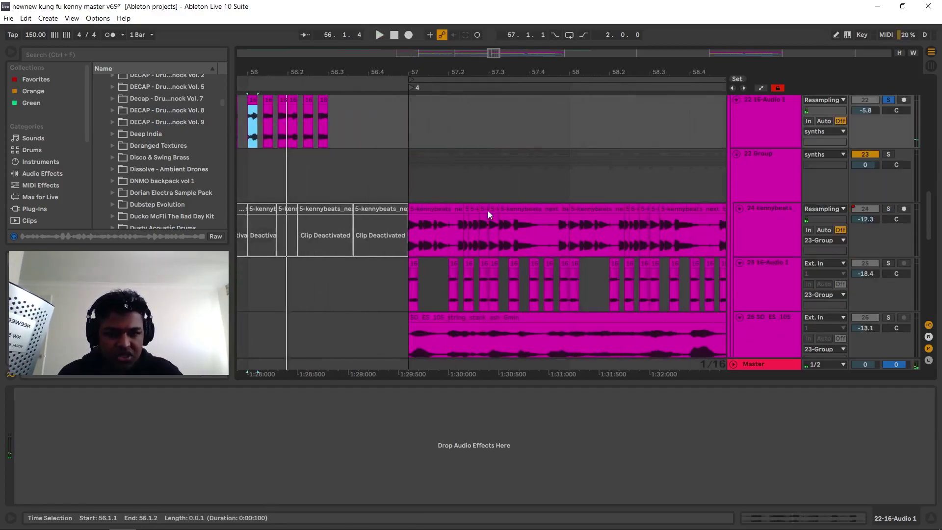
{"action": "scroll", "coordinate": [459, 154], "scroll_direction": "down", "scroll_amount": 3}
{"action": "left_click", "coordinate": [412, 220]}
{"action": "key", "text": "plus"}
{"action": "key", "text": "plus"}
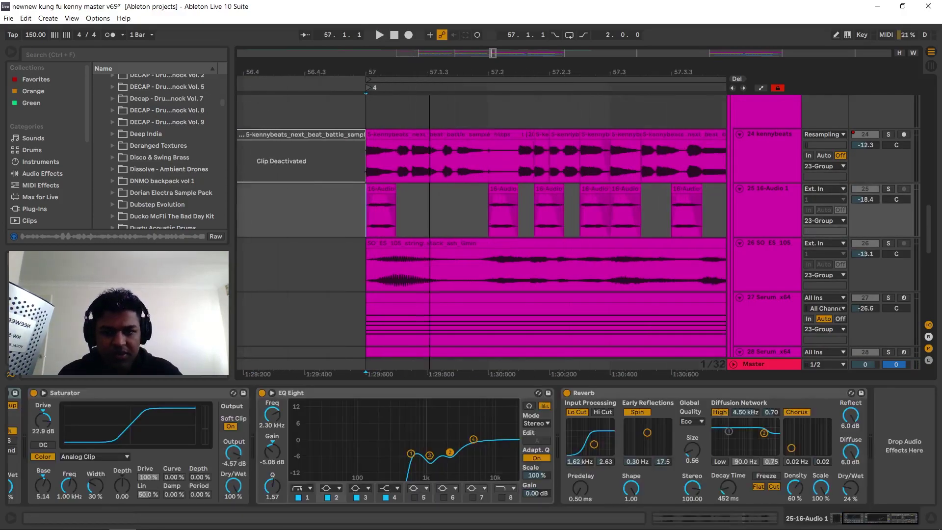
{"action": "key", "text": "space"}
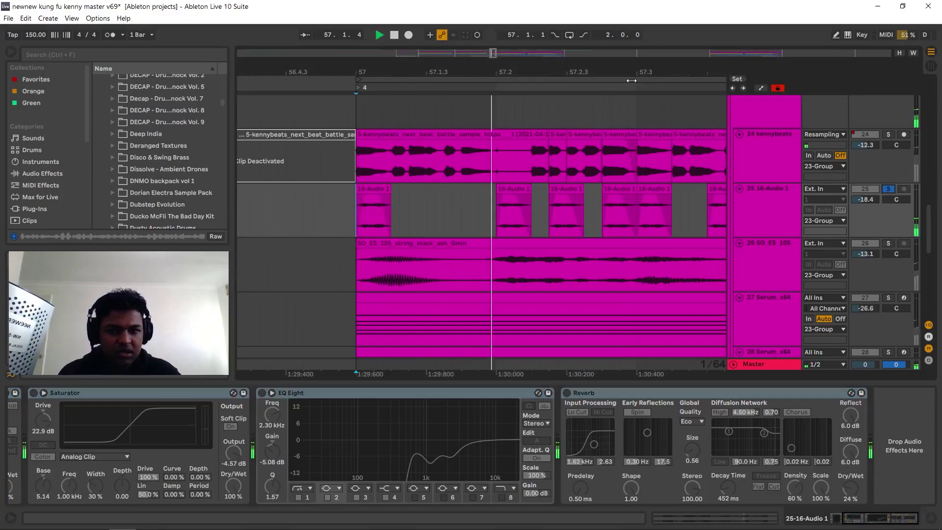
{"action": "left_click", "coordinate": [888, 189]}
{"action": "key", "text": "minus"}
{"action": "key", "text": "minus"}
{"action": "key", "text": "minus"}
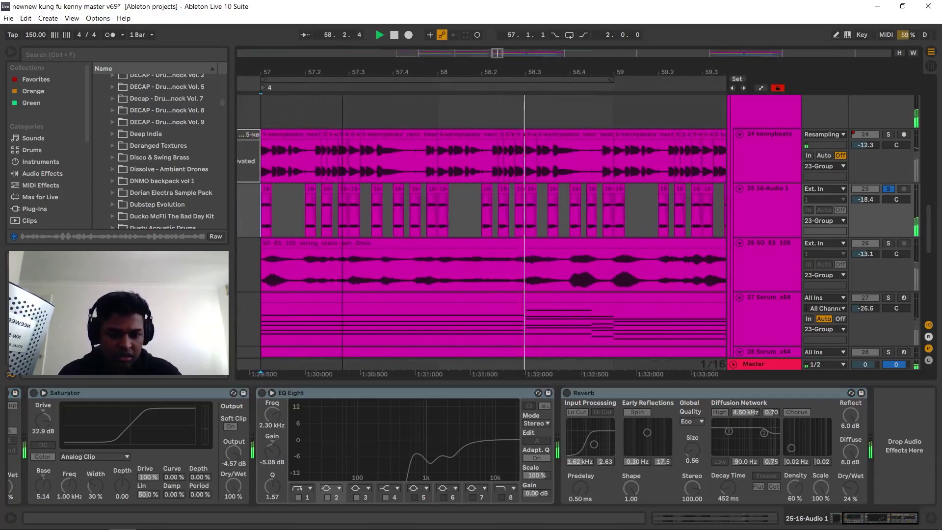
{"action": "key", "text": "space"}
Turn on the Compressor, Saturator, EQ Eight and Reverb on 25 16-Audio 1 one by one, playing from bar 57.
{"action": "key", "text": "plus"}
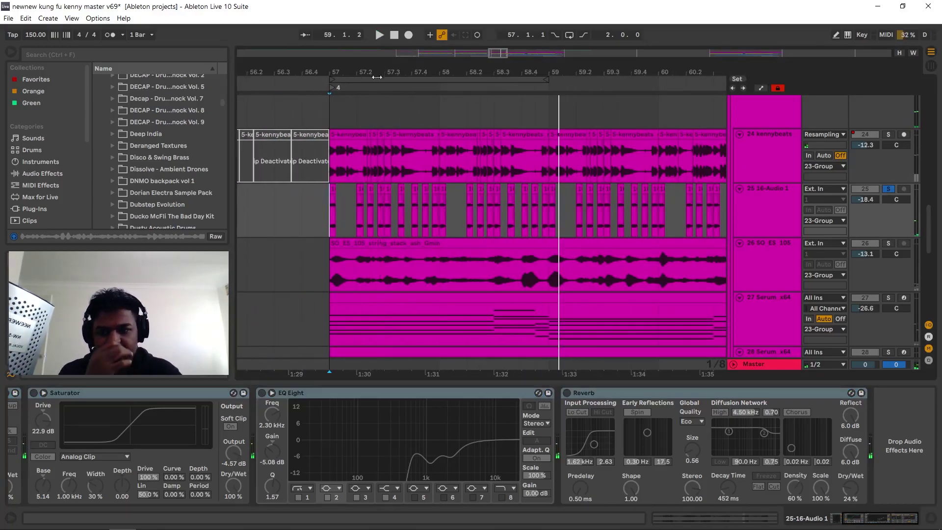
{"action": "left_click", "coordinate": [178, 393]}
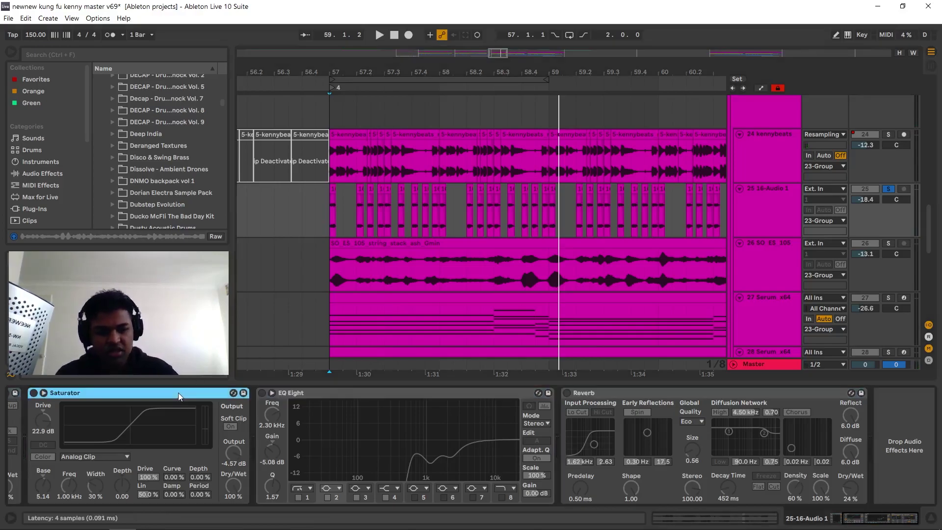
{"action": "scroll", "coordinate": [466, 485], "scroll_direction": "up", "scroll_amount": 3}
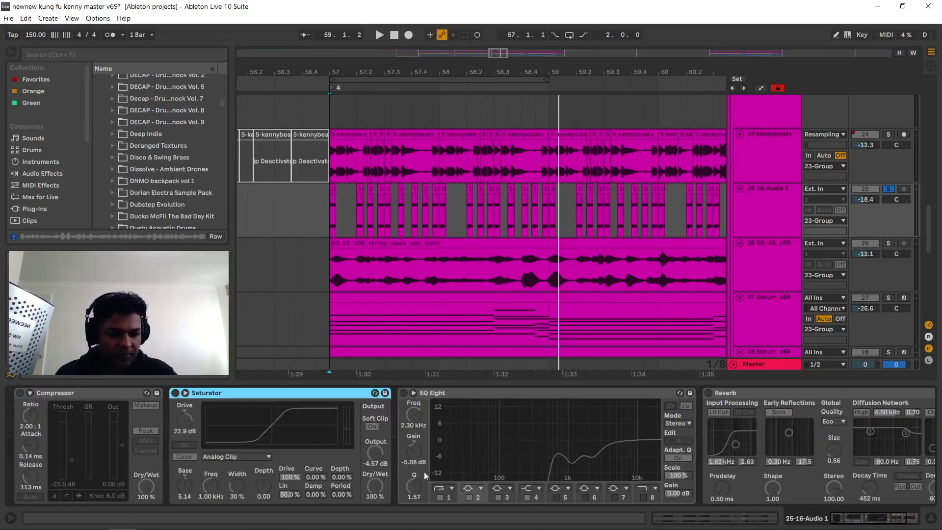
{"action": "left_click", "coordinate": [20, 394]}
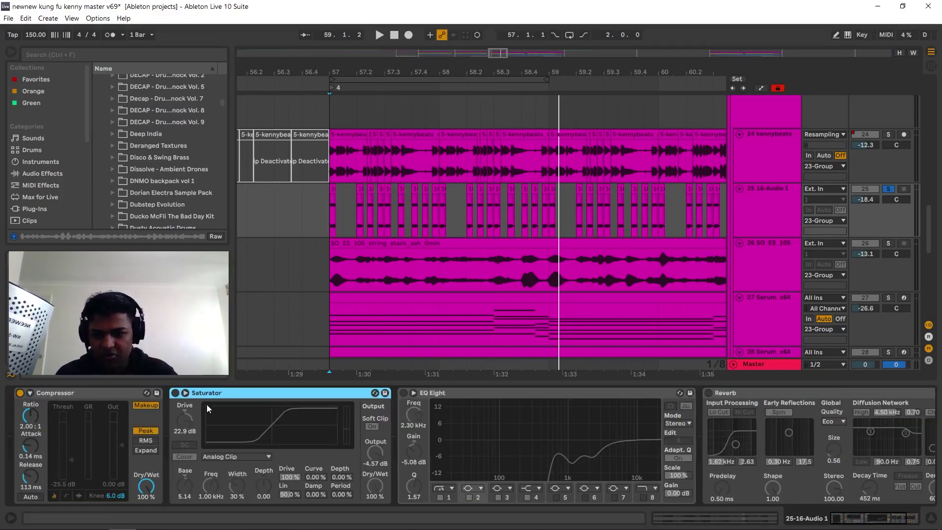
{"action": "key", "text": "space"}
{"action": "left_click", "coordinate": [175, 393]}
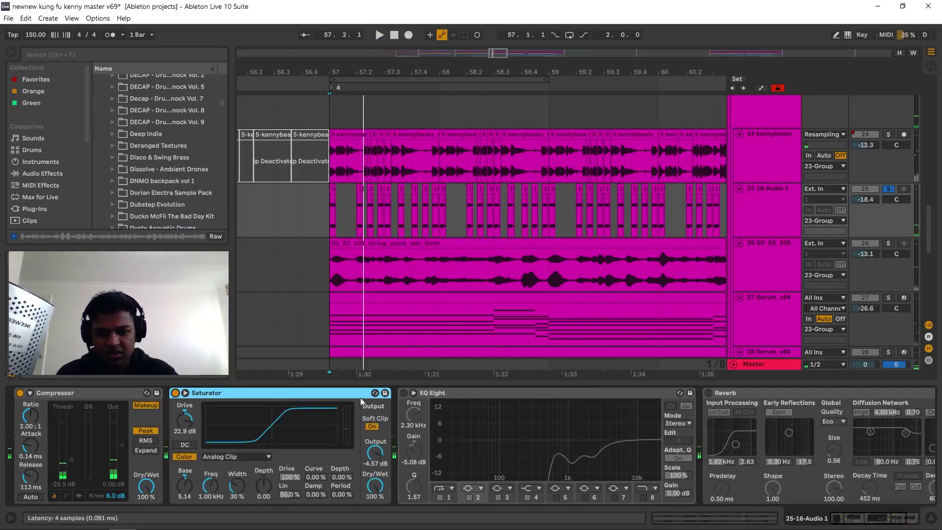
{"action": "left_click", "coordinate": [403, 393]}
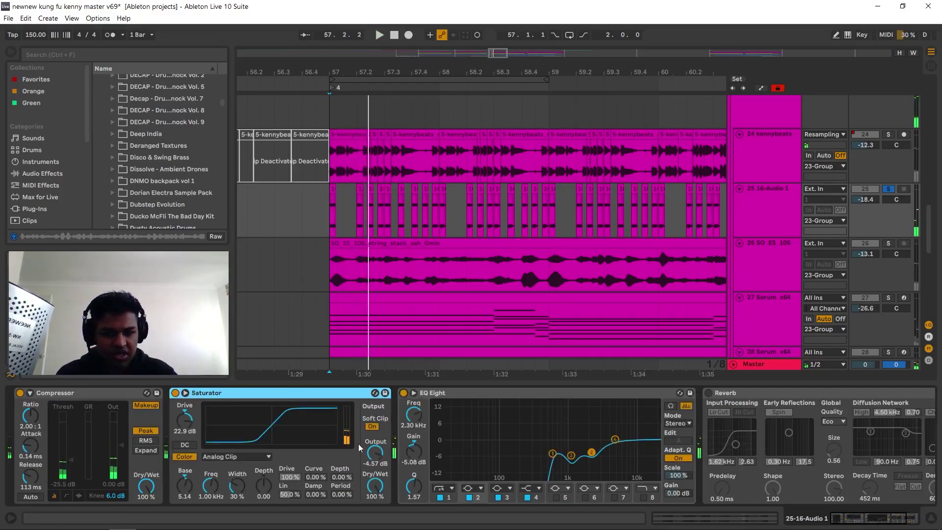
{"action": "left_click", "coordinate": [709, 393]}
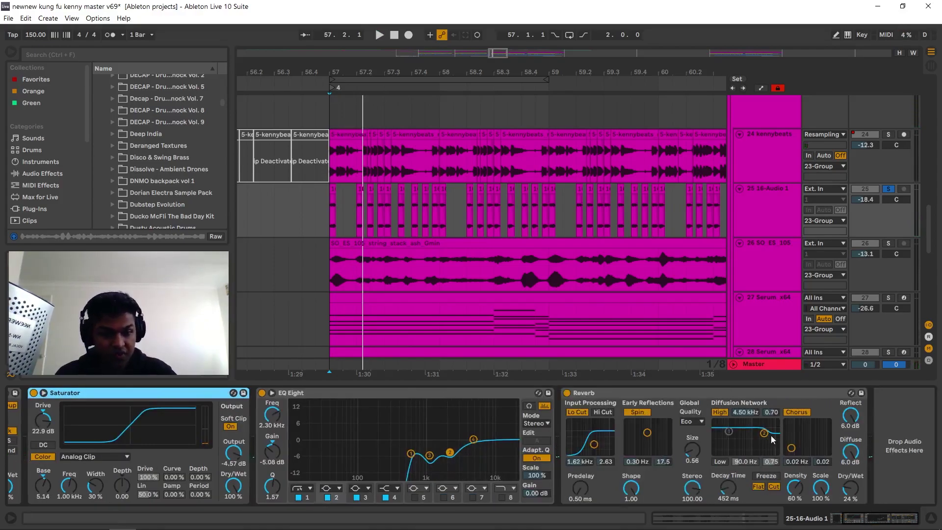
{"action": "key", "text": "space"}
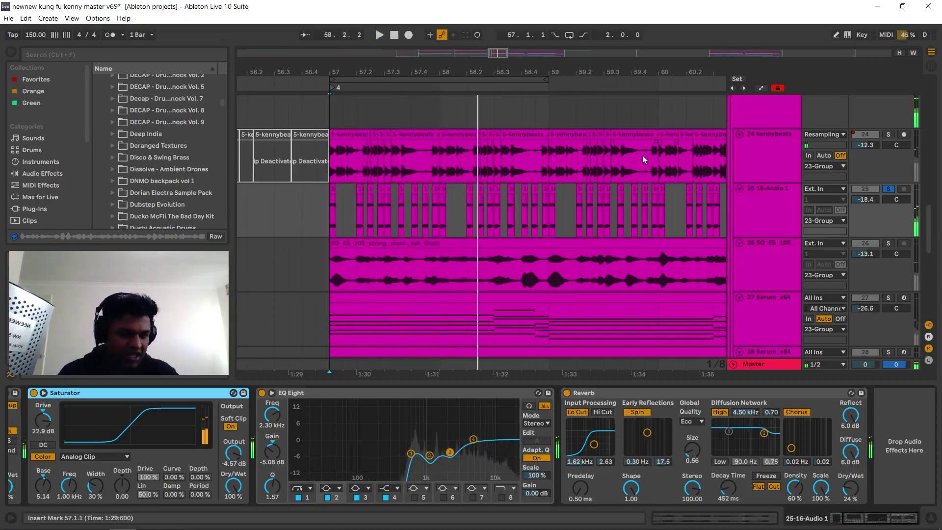
Solo the 26 SO_ES_105 string track and play it from bar 57.
{"action": "left_click", "coordinate": [891, 243]}
{"action": "key", "text": "space"}
{"action": "left_click_drag", "start_coordinate": [402, 72], "coordinate": [401, 71]}
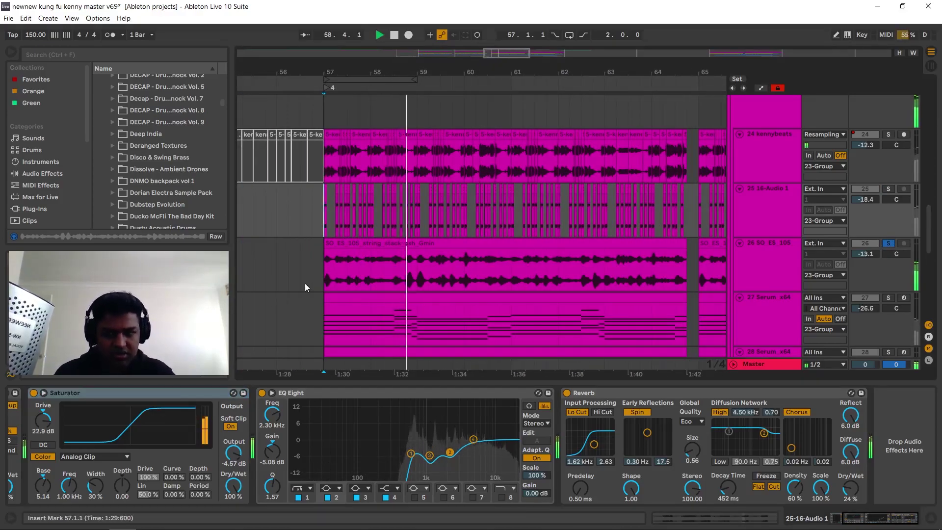
{"action": "key", "text": "space"}
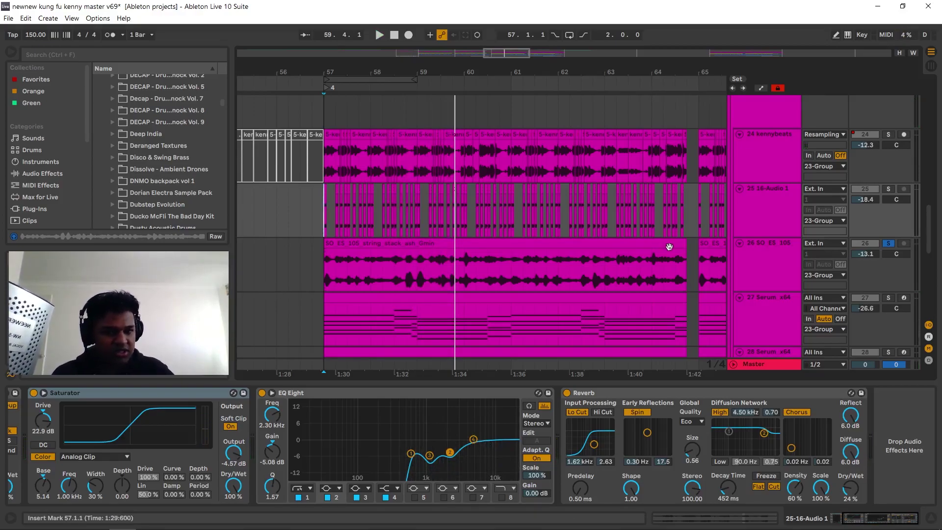
Solo the 23 Group track and play it from bar 57, and audition 24 kennybeats on its own.
{"action": "scroll", "coordinate": [795, 168], "scroll_direction": "up", "scroll_amount": 3}
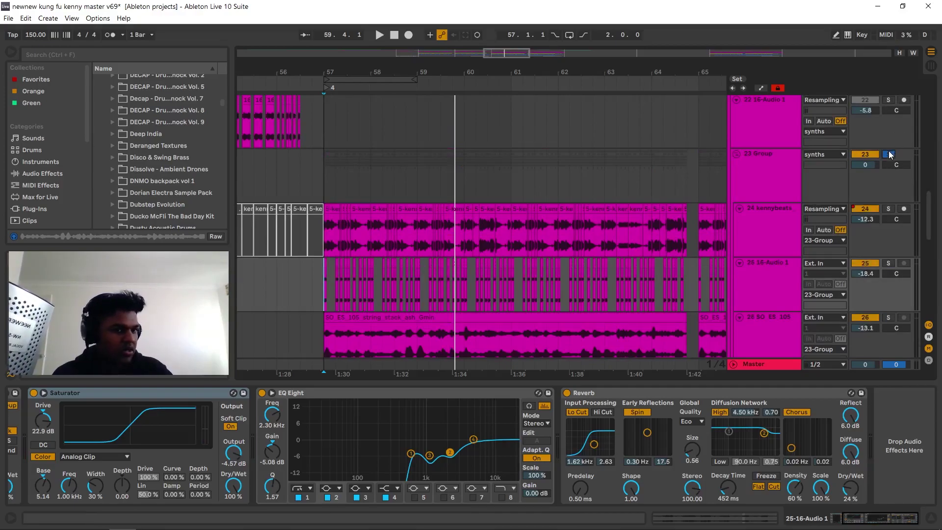
{"action": "key", "text": "space"}
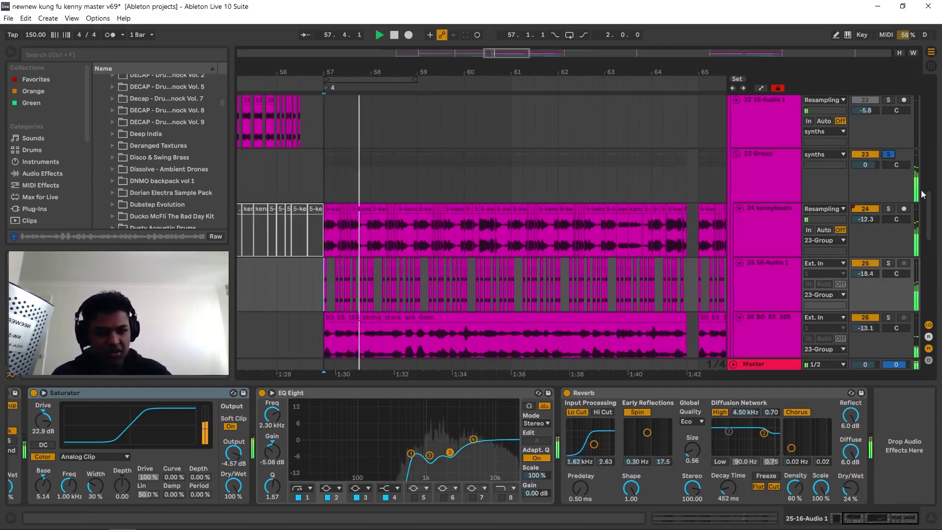
{"action": "key", "text": "space"}
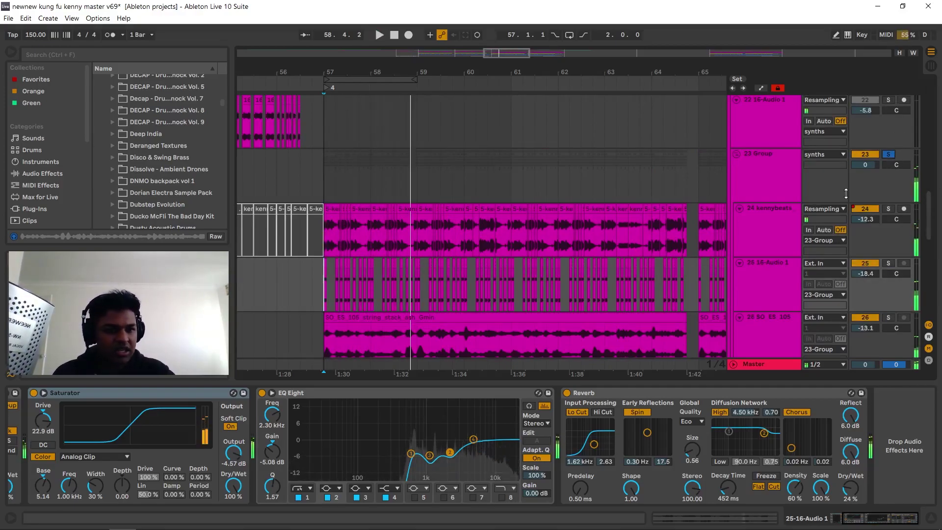
{"action": "key", "text": "space"}
{"action": "key", "text": "space"}
Select the SO_ES_105 string stack clip at bar 57 and examine its track's effects chain.
{"action": "scroll", "coordinate": [492, 192], "scroll_direction": "down", "scroll_amount": 5}
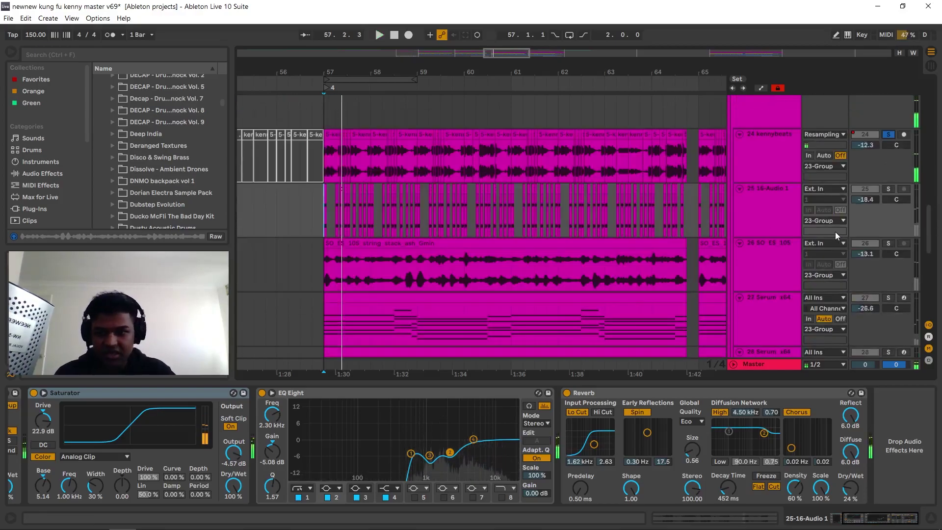
{"action": "right_click", "coordinate": [493, 192]}
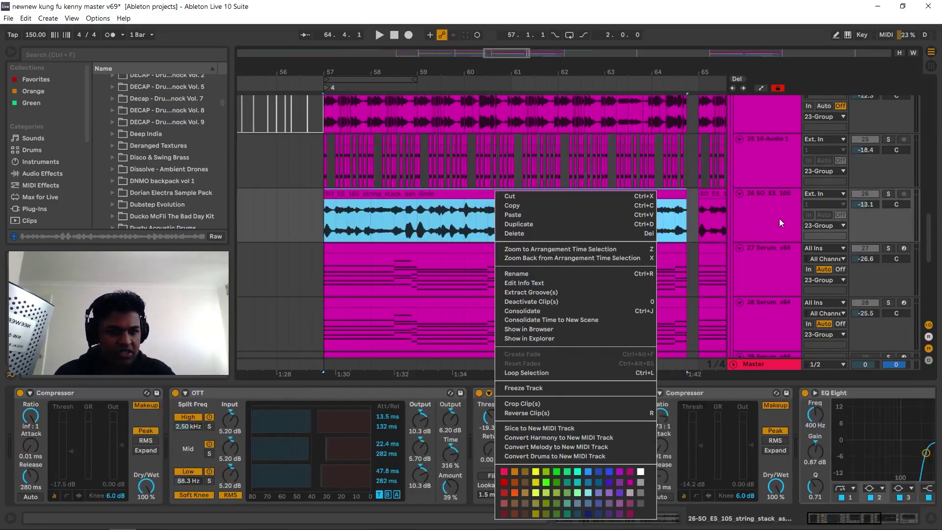
{"action": "key", "text": "Escape"}
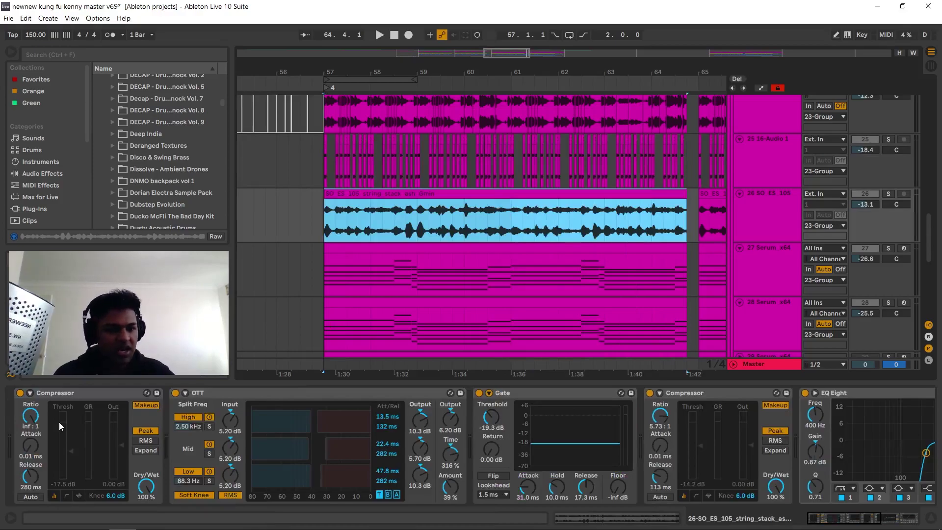
{"action": "mouse_move", "coordinate": [162, 525]}
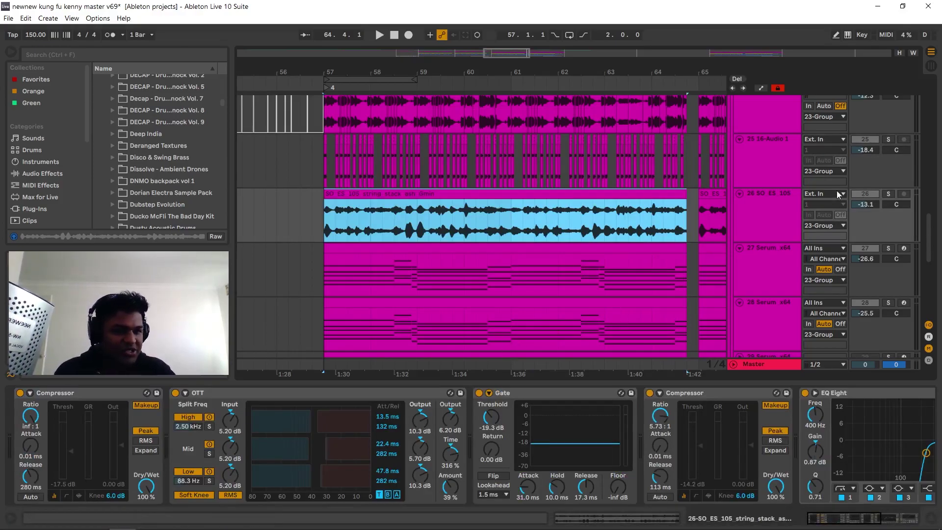
Solo the 27 Serum track and play it from bar 57 with its Gate turned off.
{"action": "scroll", "coordinate": [783, 211], "scroll_direction": "down", "scroll_amount": 2}
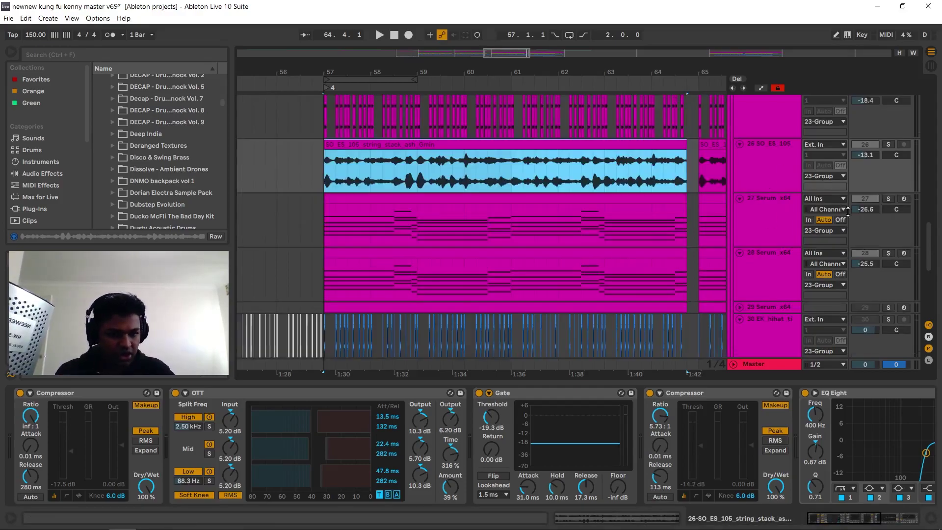
{"action": "left_click", "coordinate": [889, 199]}
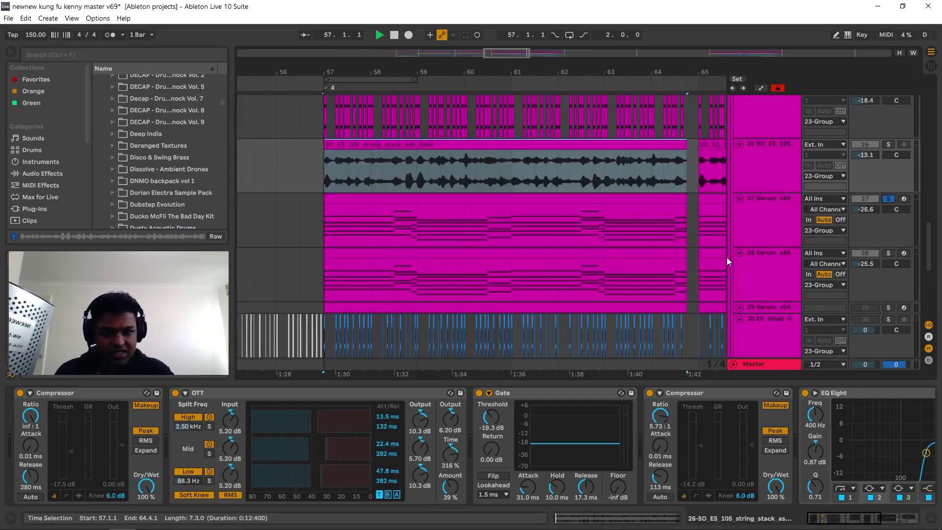
{"action": "left_click", "coordinate": [740, 242]}
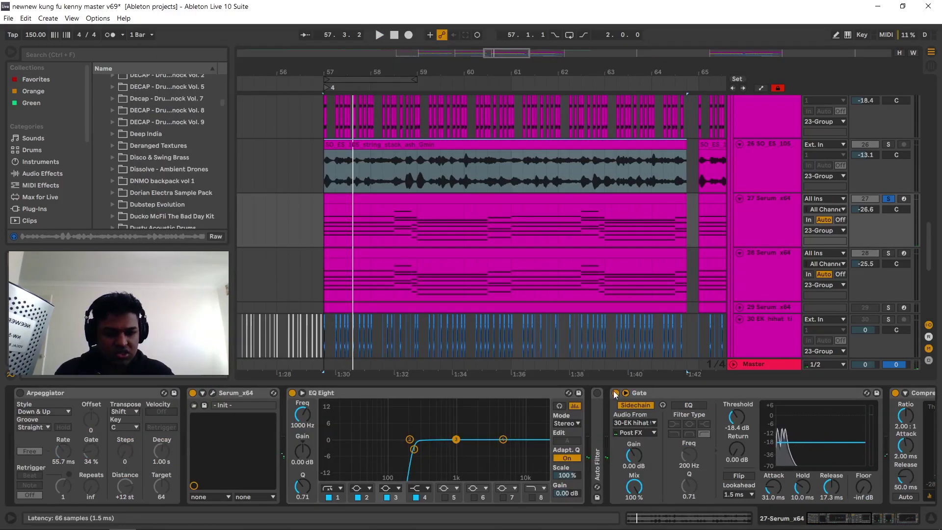
{"action": "left_click", "coordinate": [616, 393]}
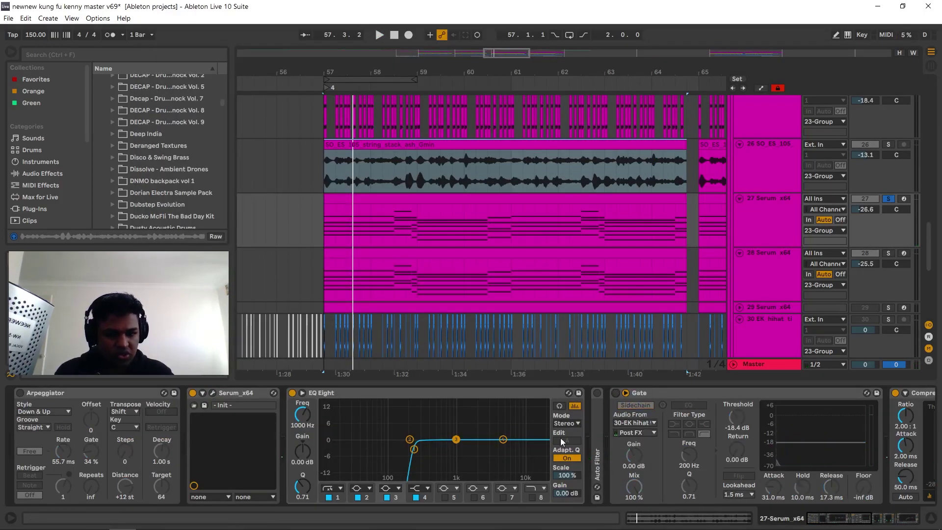
{"action": "key", "text": "space"}
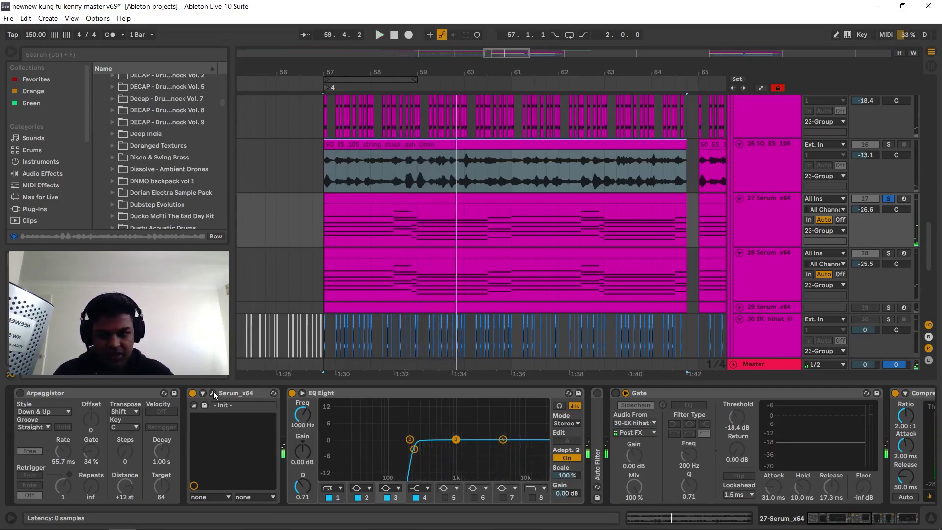
Examine the oscillators and effects in track 27's Serum, playing the track with the effects in view.
{"action": "left_click", "coordinate": [214, 392]}
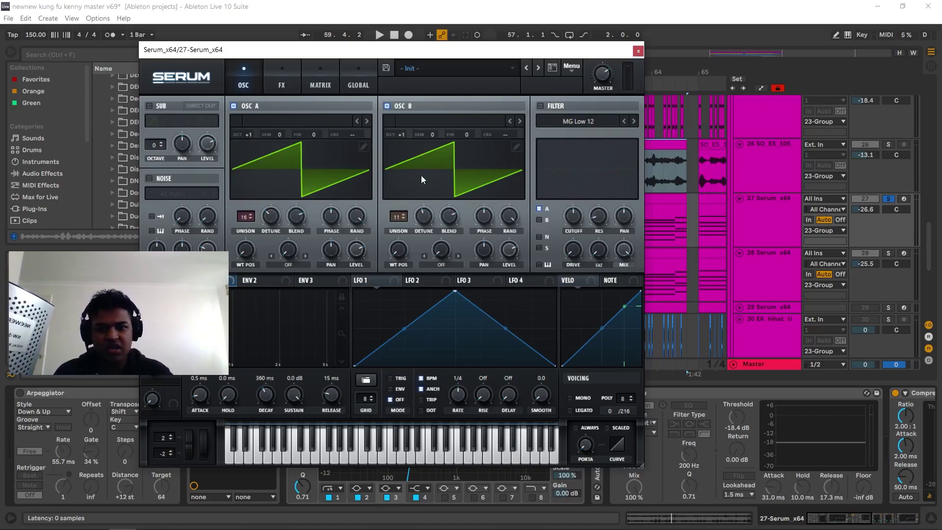
{"action": "left_click", "coordinate": [280, 81]}
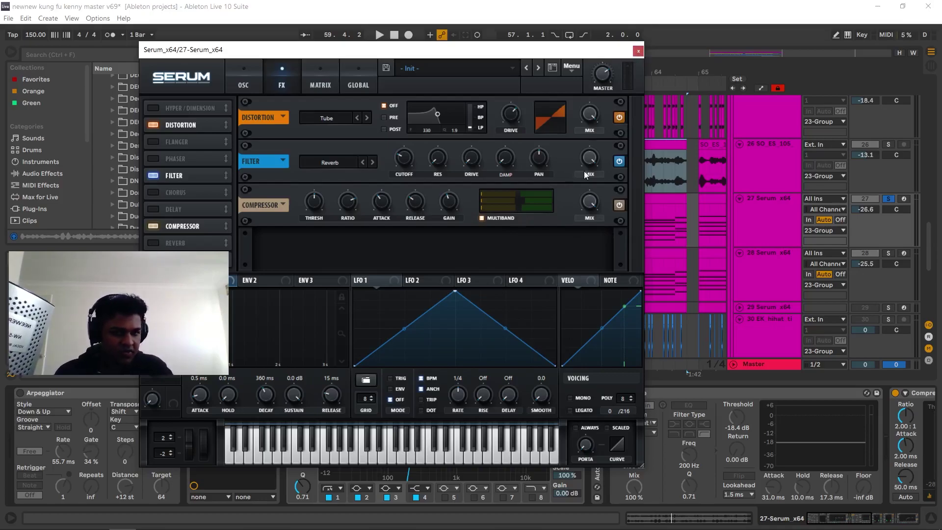
{"action": "key", "text": "space"}
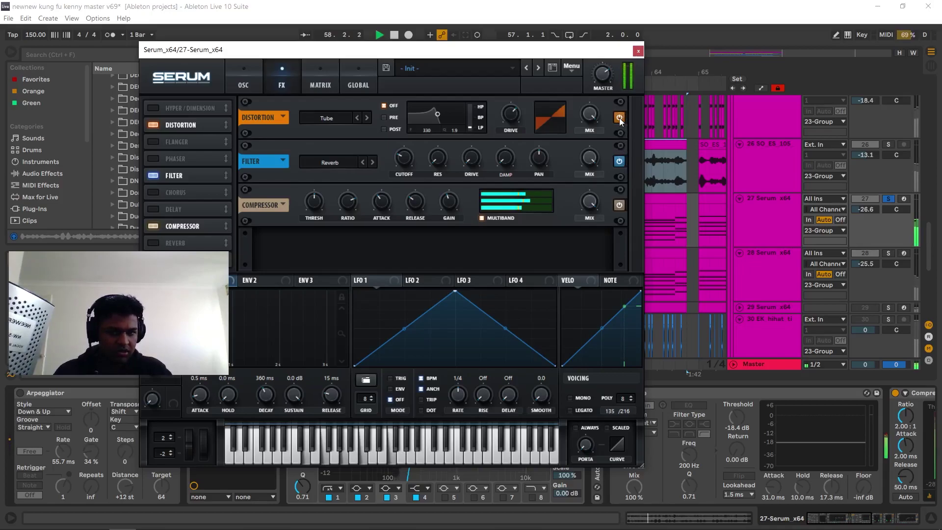
{"action": "key", "text": "space"}
{"action": "left_click", "coordinate": [638, 51]}
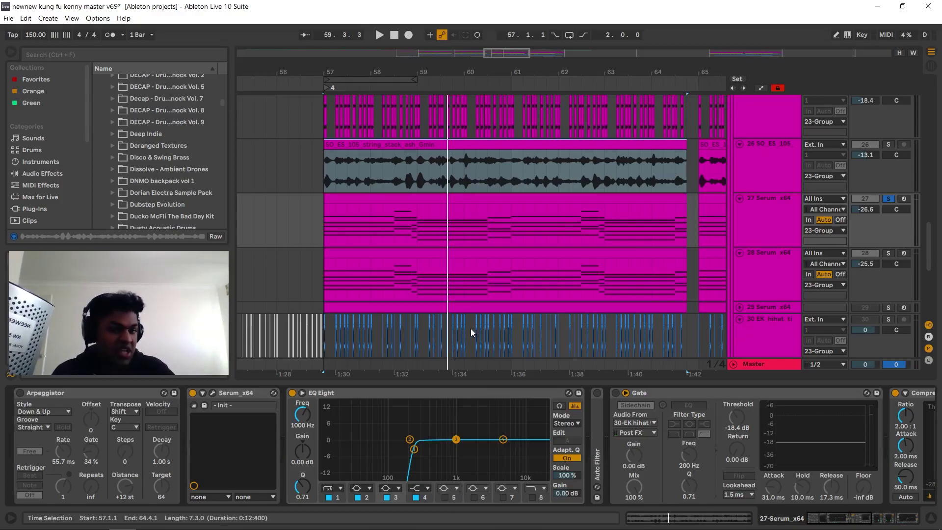
Play the 27 Serum track from bar 57 with its Gate on and inspect the rest of its effects chain.
{"action": "scroll", "coordinate": [785, 228], "scroll_direction": "down", "scroll_amount": 3}
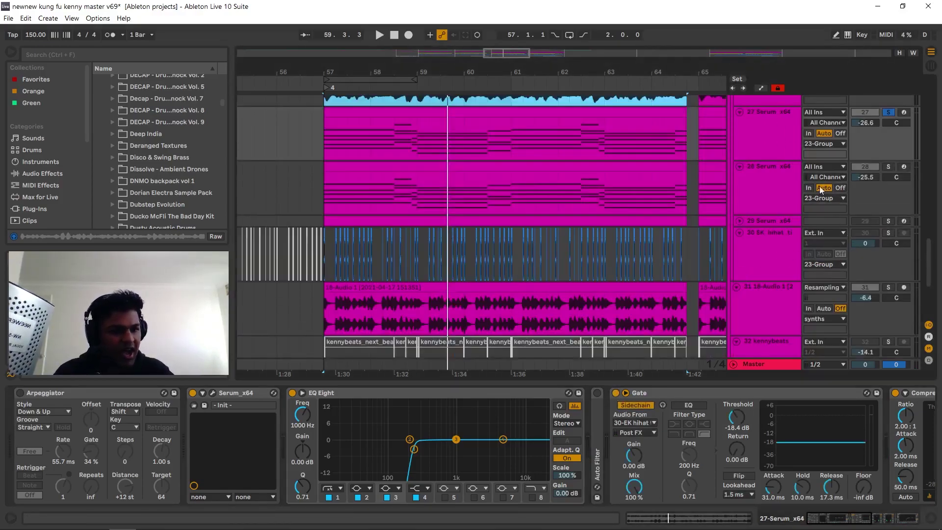
{"action": "scroll", "coordinate": [788, 205], "scroll_direction": "up", "scroll_amount": 3}
{"action": "left_click", "coordinate": [324, 209]}
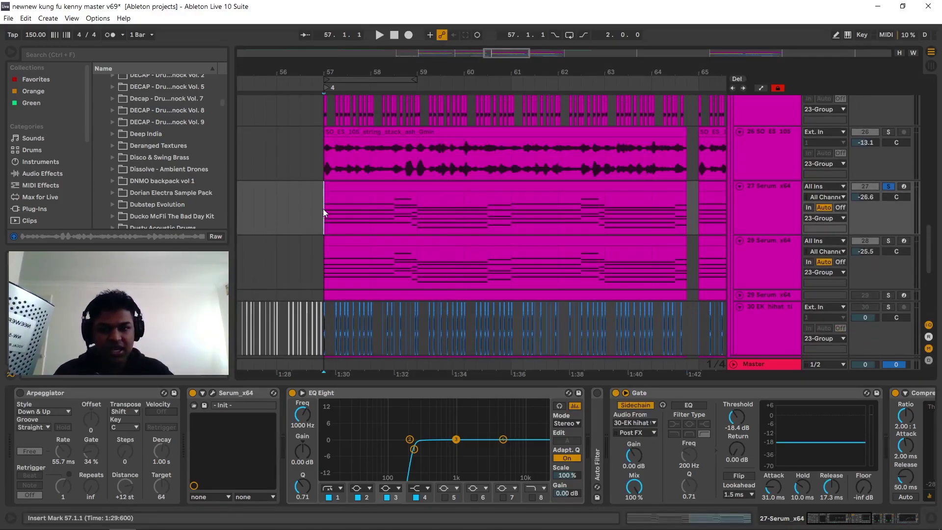
{"action": "key", "text": "space"}
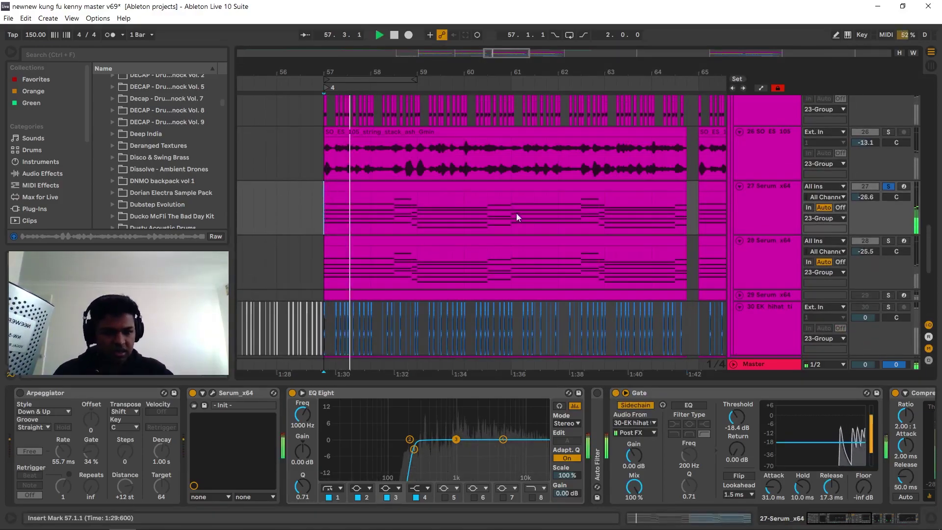
{"action": "left_click", "coordinate": [880, 515]}
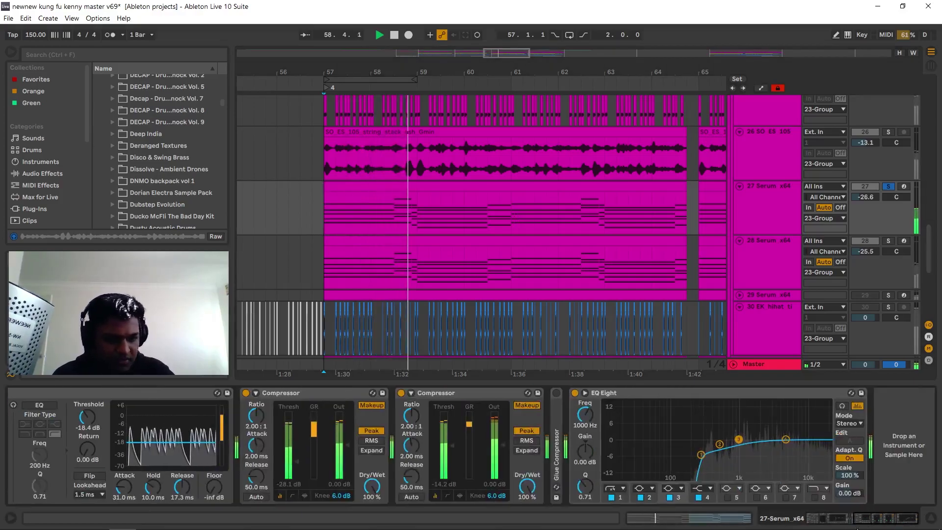
{"action": "key", "text": "space"}
{"action": "left_click", "coordinate": [834, 517]}
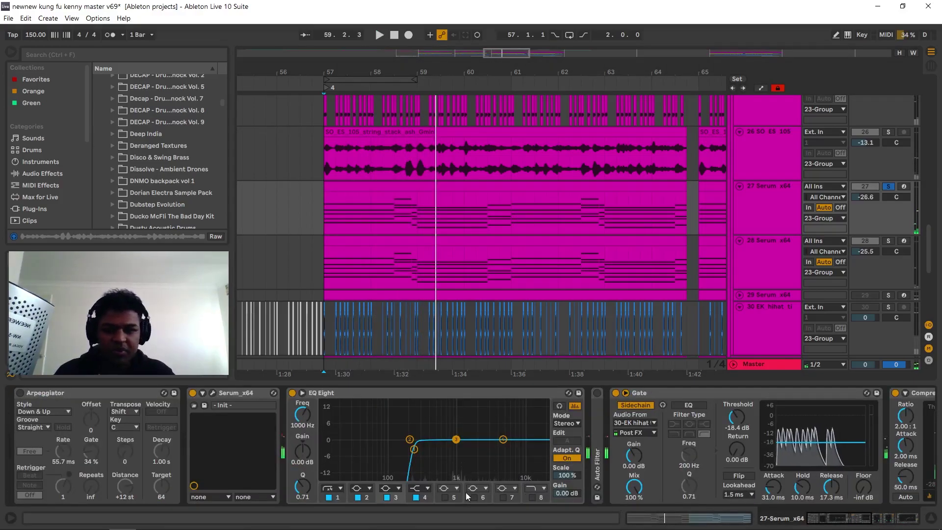
Turn on the Arpeggiator on 27 Serum and play from bar 57, switching the Gate off and back on.
{"action": "left_click", "coordinate": [20, 394]}
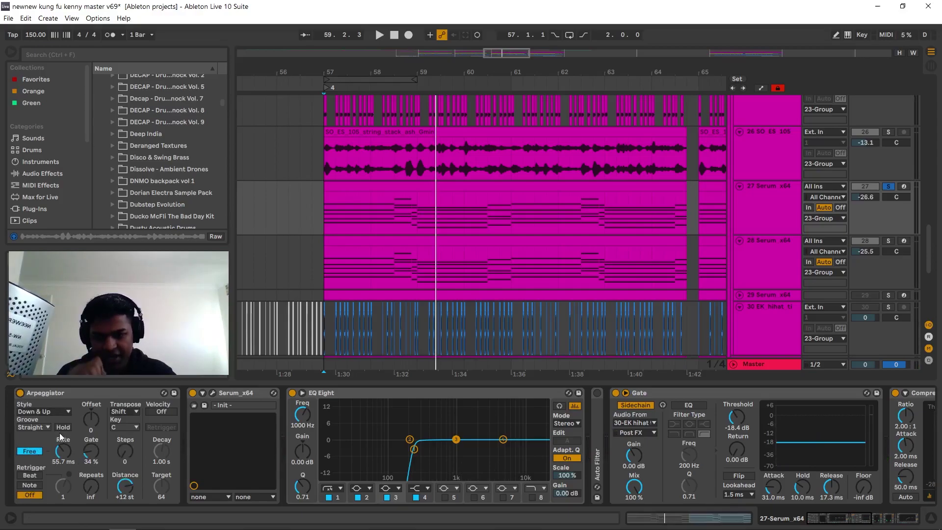
{"action": "key", "text": "space"}
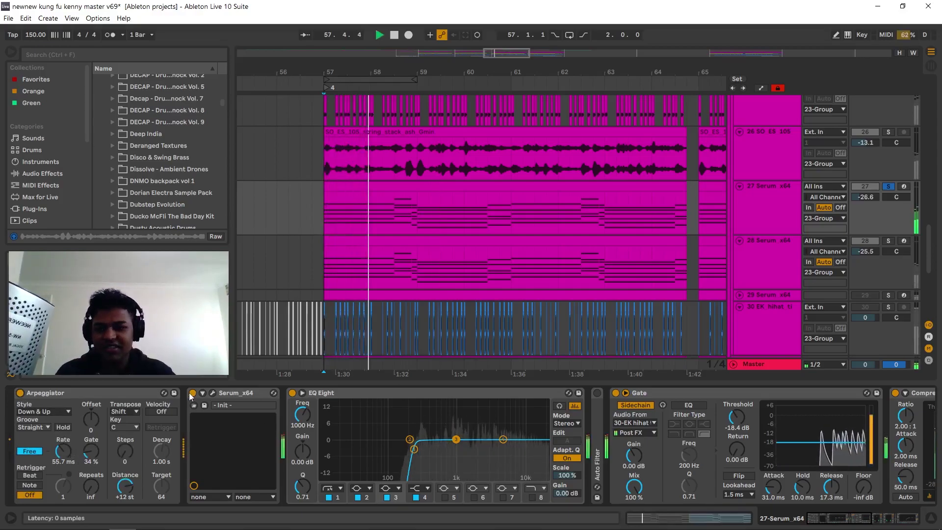
{"action": "left_click", "coordinate": [615, 393]}
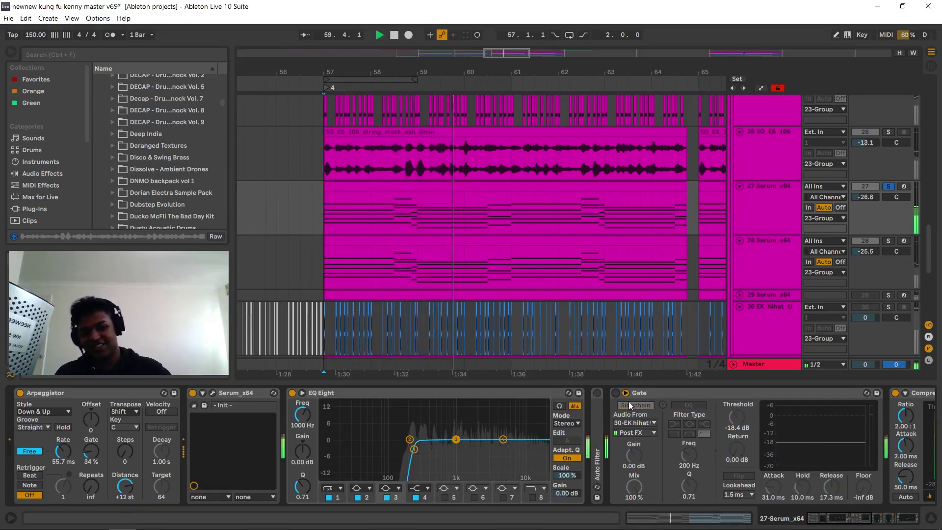
{"action": "left_click", "coordinate": [614, 394]}
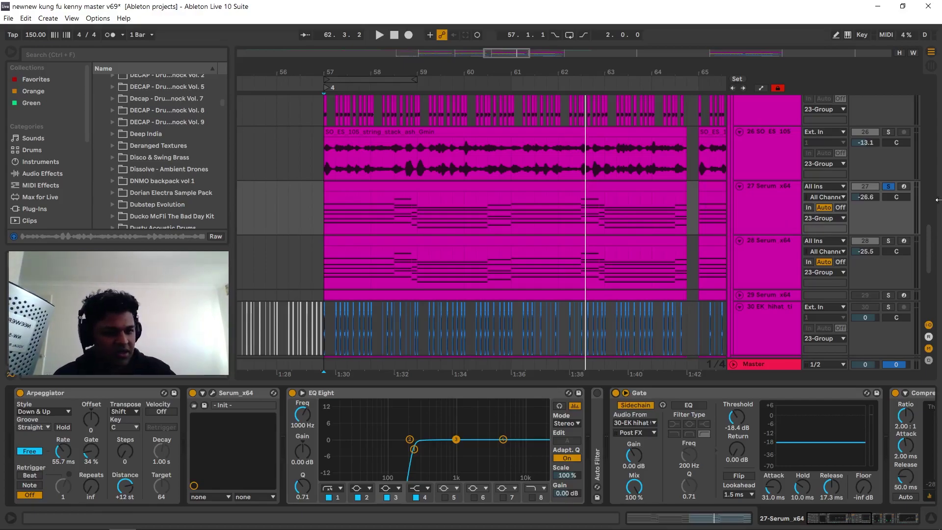
Solo the 28 Serum track, play it from bar 57, and collapse its Arpeggiator device.
{"action": "left_click", "coordinate": [889, 241]}
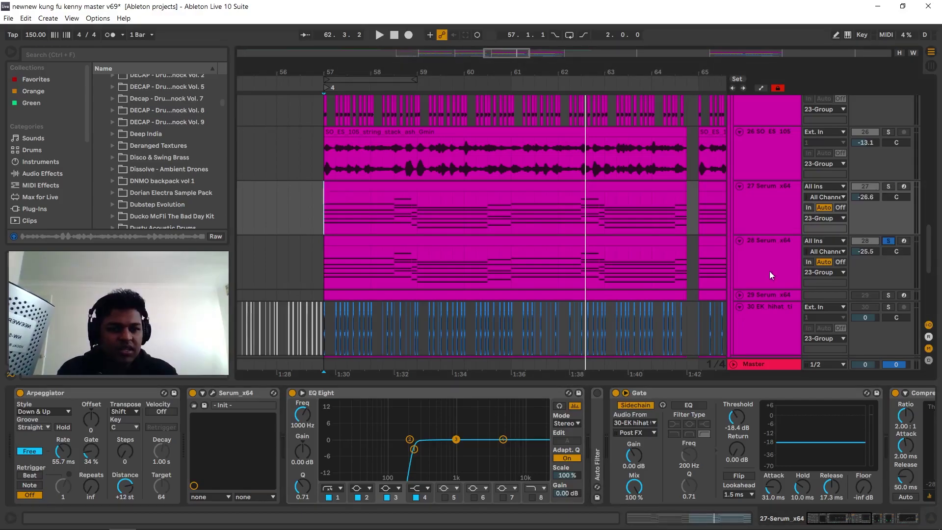
{"action": "left_click", "coordinate": [313, 280]}
{"action": "key", "text": "space"}
{"action": "left_click", "coordinate": [323, 270]}
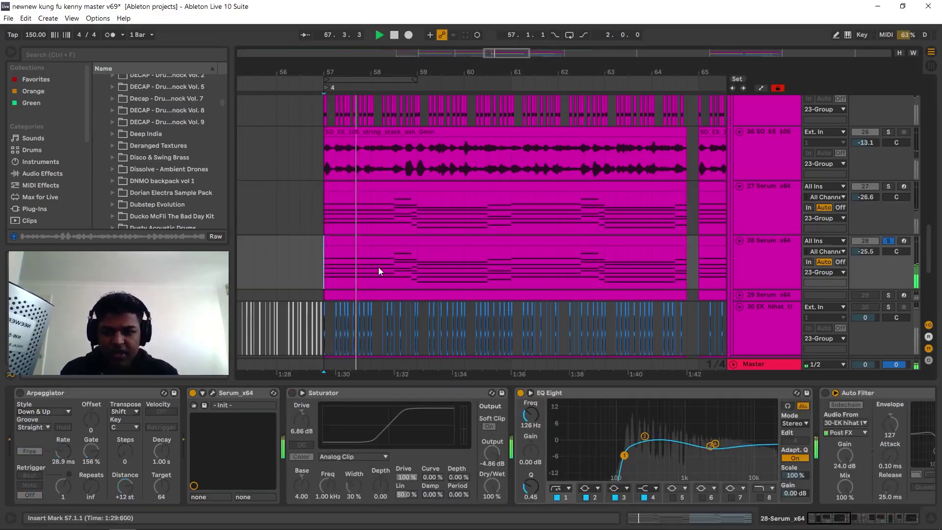
{"action": "double_click", "coordinate": [72, 390]}
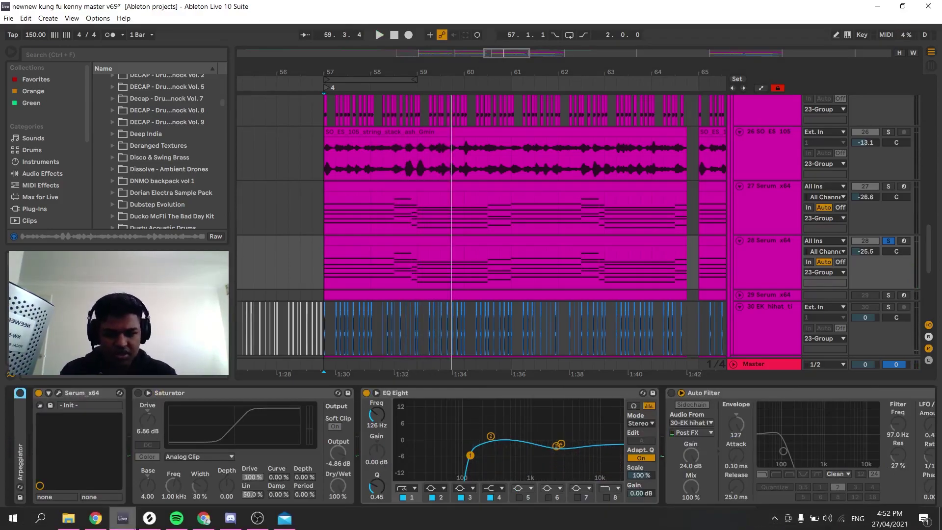
Examine the oscillators and effects in track 28's Serum while auditioning the track from bar 57.
{"action": "mouse_move", "coordinate": [122, 518]}
{"action": "left_click", "coordinate": [134, 393]}
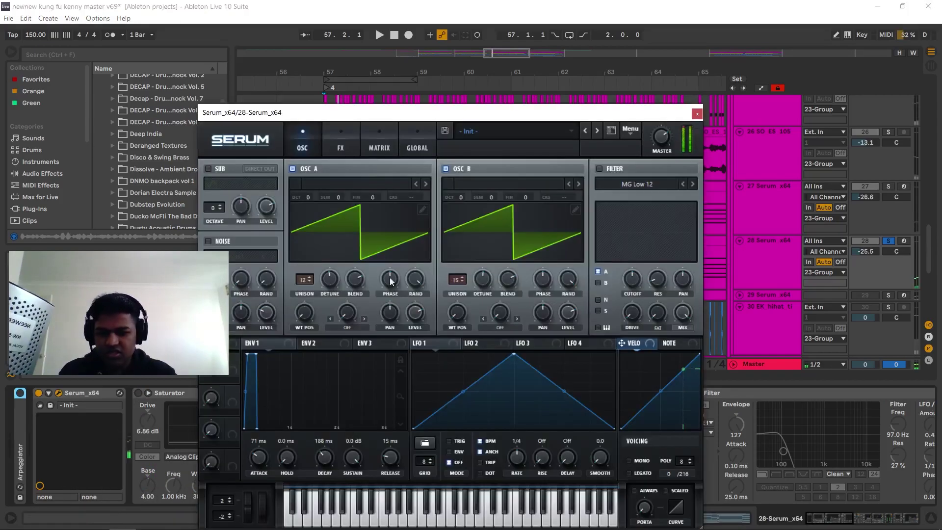
{"action": "left_click", "coordinate": [341, 140]}
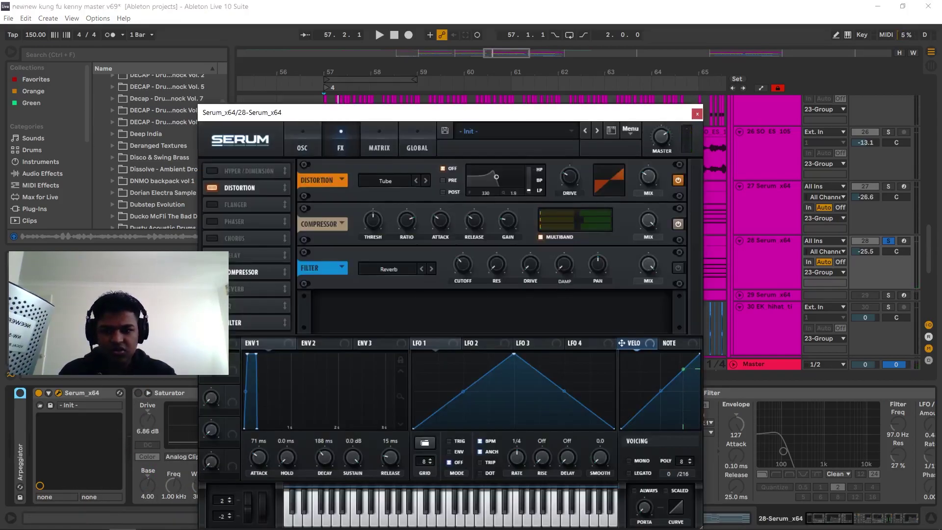
{"action": "key", "text": "space"}
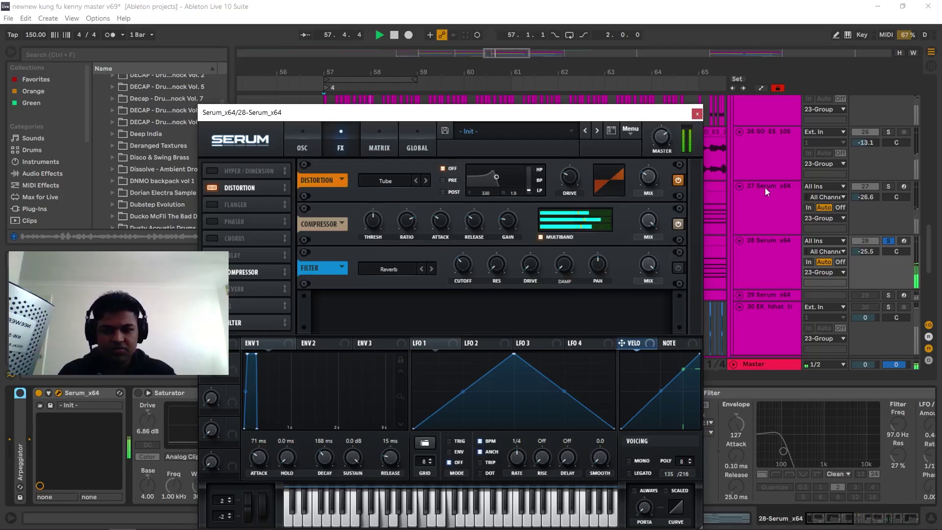
{"action": "key", "text": "space"}
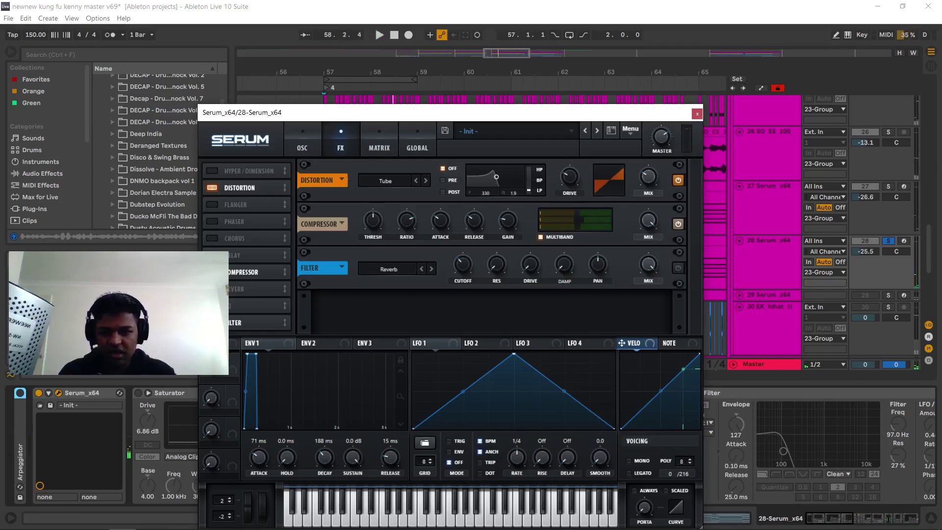
{"action": "left_click", "coordinate": [212, 322]}
{"action": "left_click", "coordinate": [696, 115]}
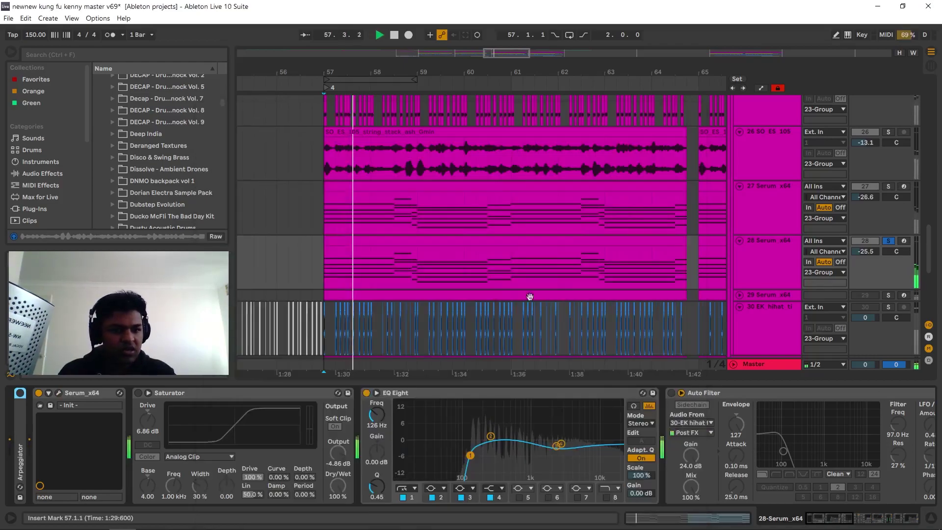
Solo the 23 Group track and play all its layers together from bar 57.
{"action": "scroll", "coordinate": [759, 219], "scroll_direction": "up", "scroll_amount": 6}
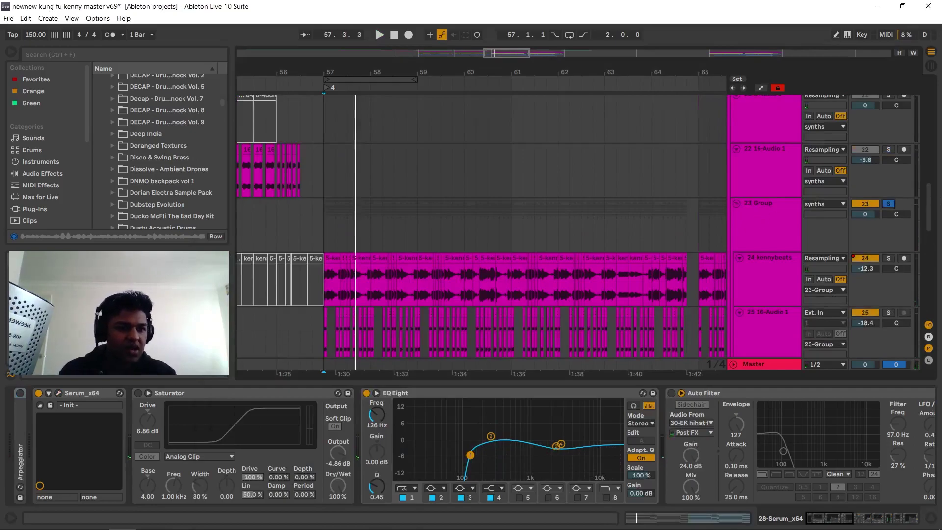
{"action": "key", "text": "space"}
{"action": "scroll", "coordinate": [934, 214], "scroll_direction": "down", "scroll_amount": 3}
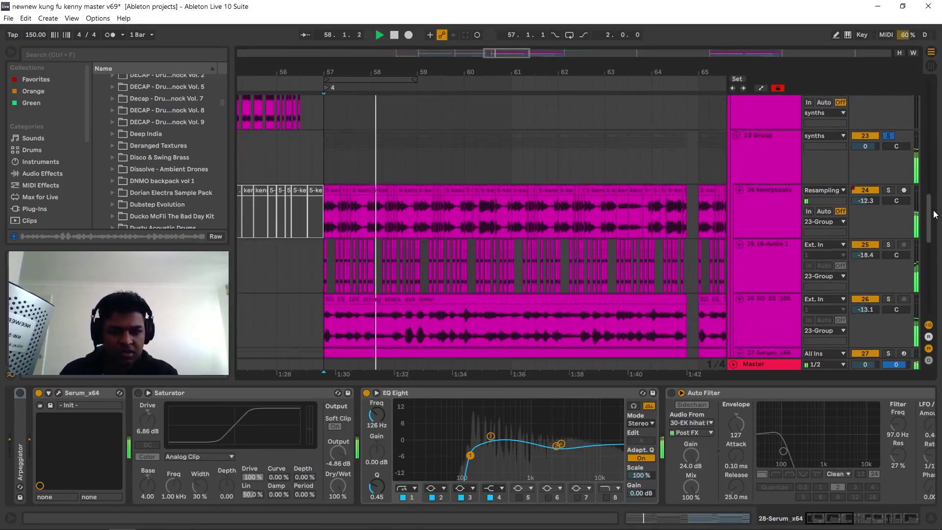
{"action": "key", "text": "space"}
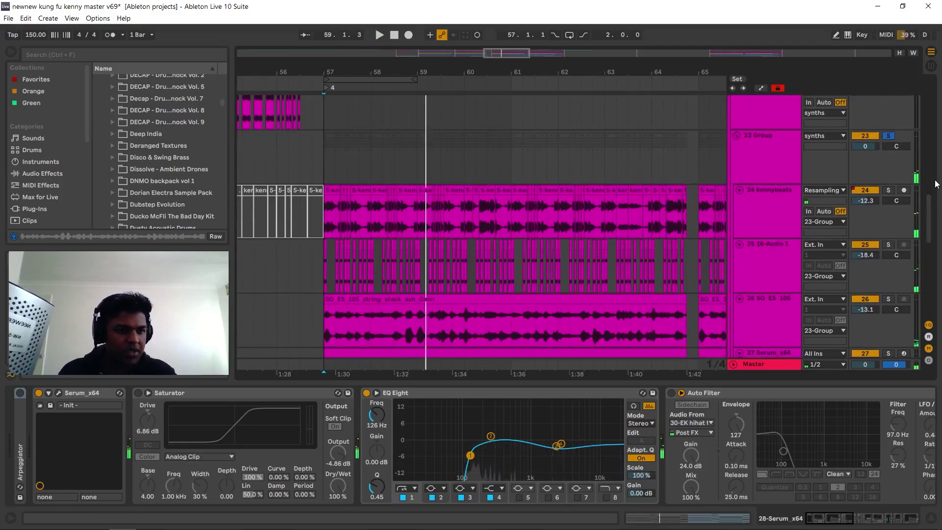
Solo the 31 18-Audio 1 track and play it from bar 57, comparing it with the Gate off and on.
{"action": "scroll", "coordinate": [936, 182], "scroll_direction": "down", "scroll_amount": 10}
{"action": "scroll", "coordinate": [936, 260], "scroll_direction": "down", "scroll_amount": 1}
{"action": "left_click", "coordinate": [888, 251]}
{"action": "key", "text": "space"}
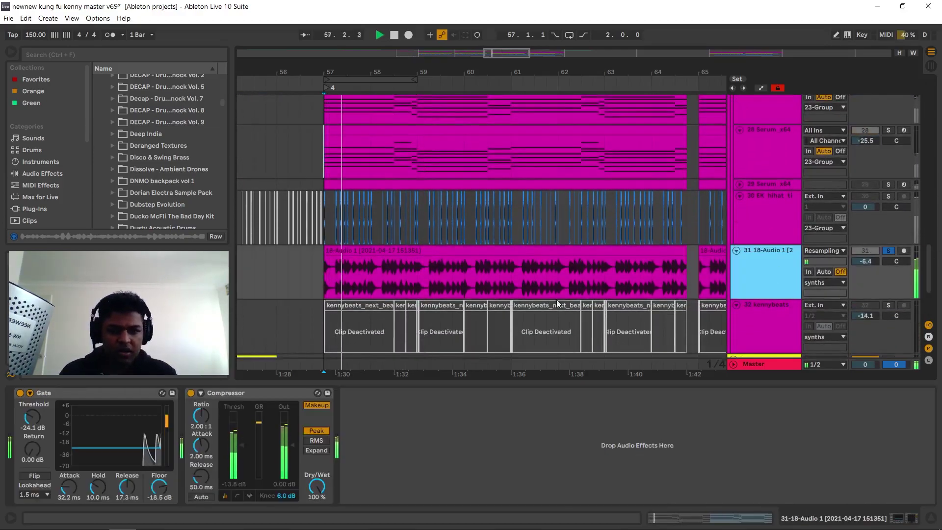
{"action": "left_click", "coordinate": [19, 393]}
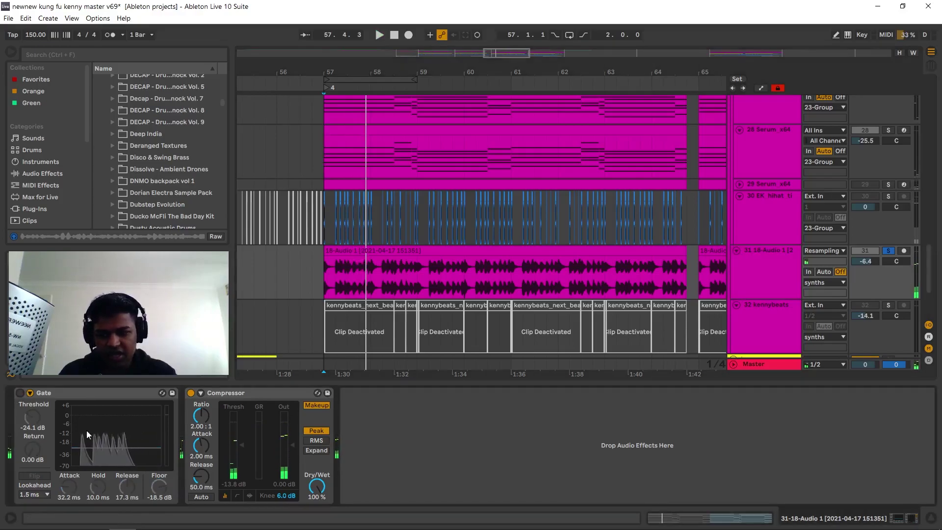
{"action": "left_click", "coordinate": [20, 393]}
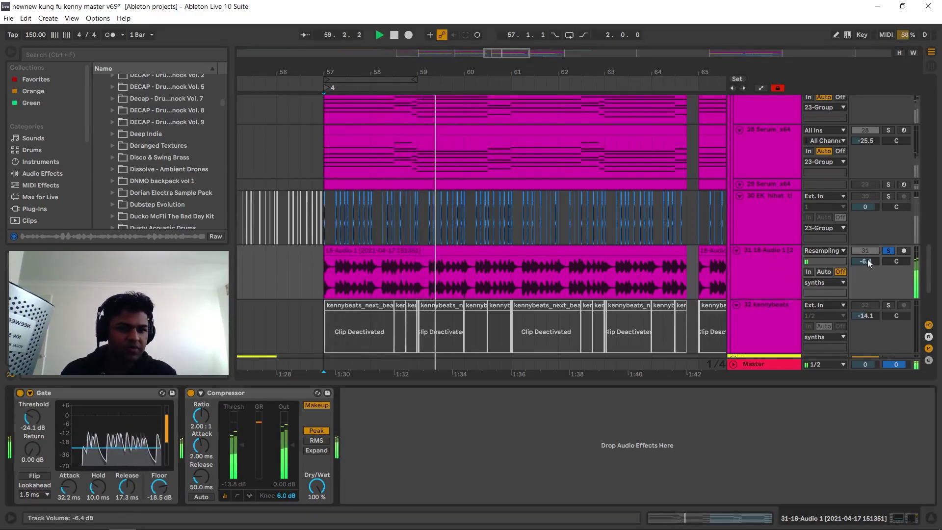
{"action": "key", "text": "space"}
Solo the 17 160_C#m VaporNylonGtr track and play it from bar 41.
{"action": "scroll", "coordinate": [833, 301], "scroll_direction": "down", "scroll_amount": 3}
{"action": "left_click_drag", "start_coordinate": [508, 91], "coordinate": [515, 78]}
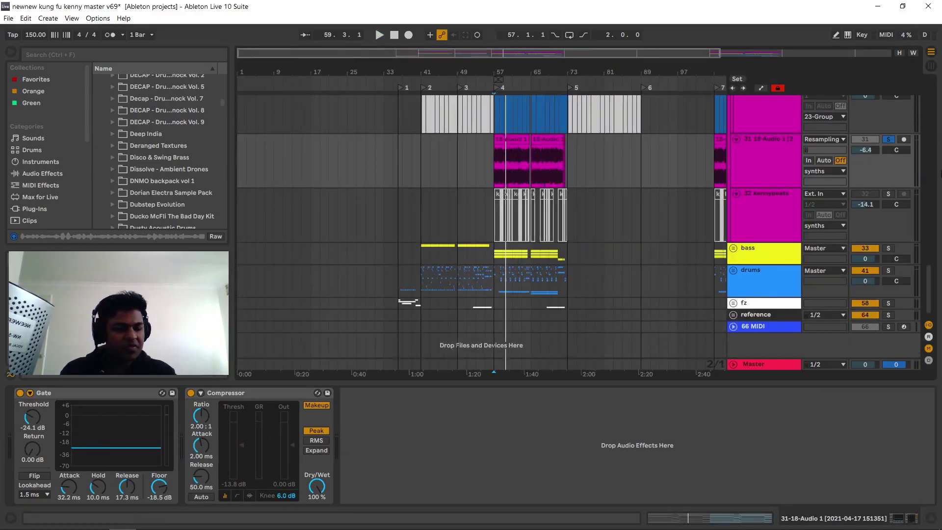
{"action": "left_click_drag", "start_coordinate": [934, 285], "coordinate": [937, 134]}
{"action": "left_click_drag", "start_coordinate": [415, 91], "coordinate": [317, 262]}
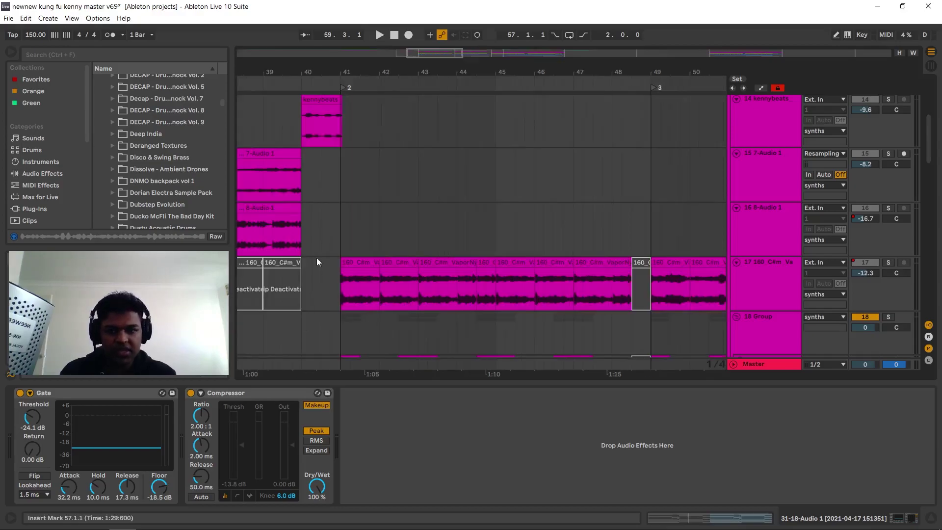
{"action": "left_click", "coordinate": [340, 297]}
{"action": "left_click", "coordinate": [887, 262]}
{"action": "key", "text": "space"}
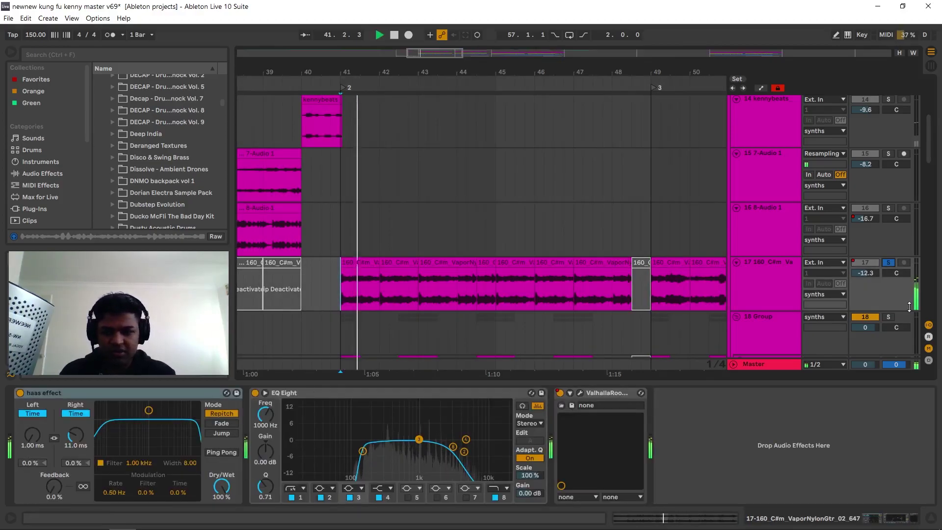
Locate the source sample of the clip at bar 45 on the 17 160_C#m guitar track in the browser and preview it.
{"action": "right_click", "coordinate": [425, 260]}
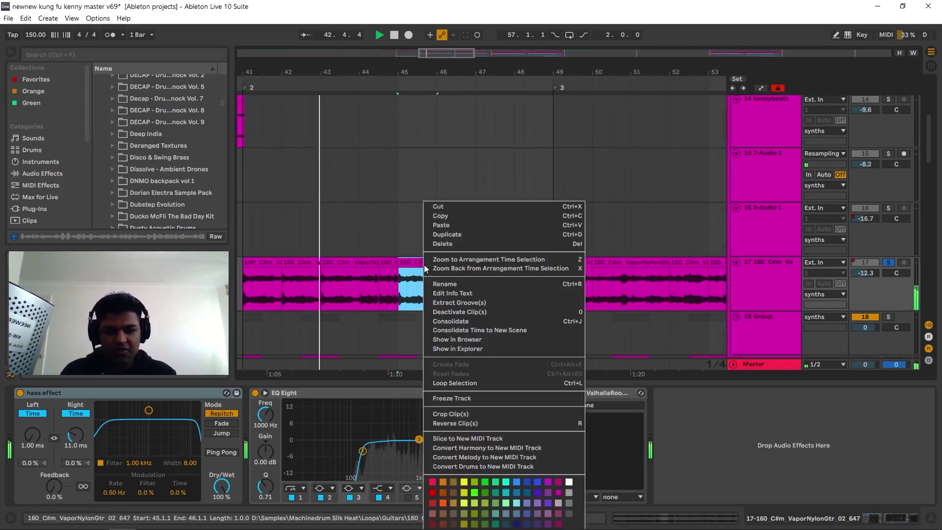
{"action": "left_click", "coordinate": [482, 343]}
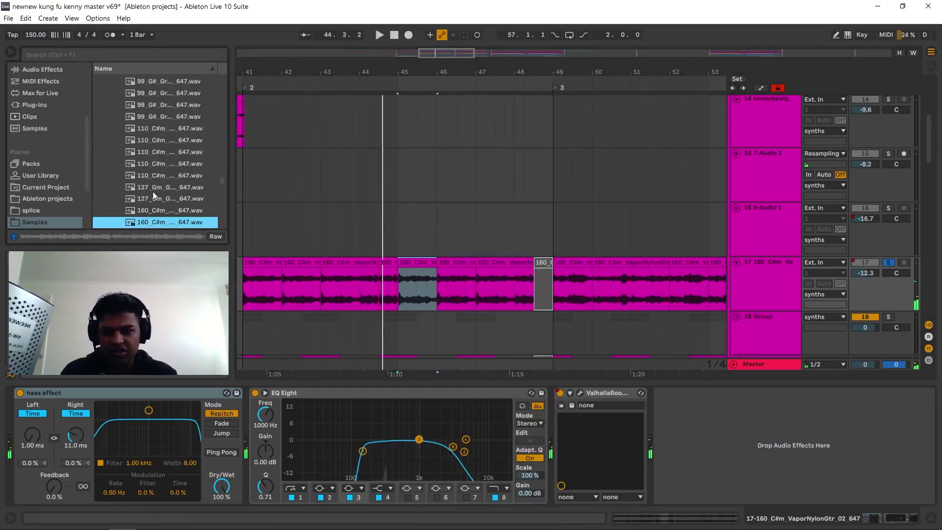
{"action": "scroll", "coordinate": [177, 192], "scroll_direction": "down", "scroll_amount": 1}
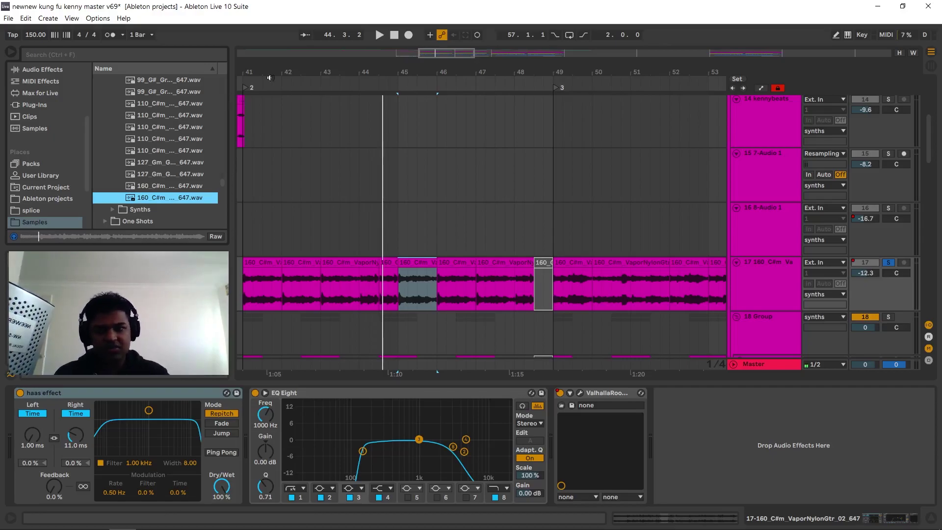
Play the 17 160_C#m guitar track from bar 41 soloed and together with the other tracks.
{"action": "left_click_drag", "start_coordinate": [279, 73], "coordinate": [366, 75]}
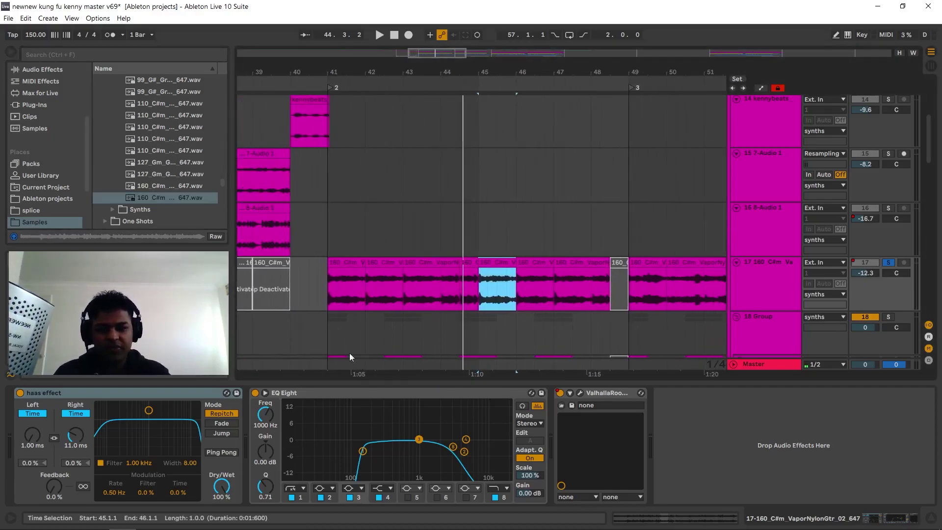
{"action": "left_click", "coordinate": [328, 281]}
{"action": "key", "text": "space"}
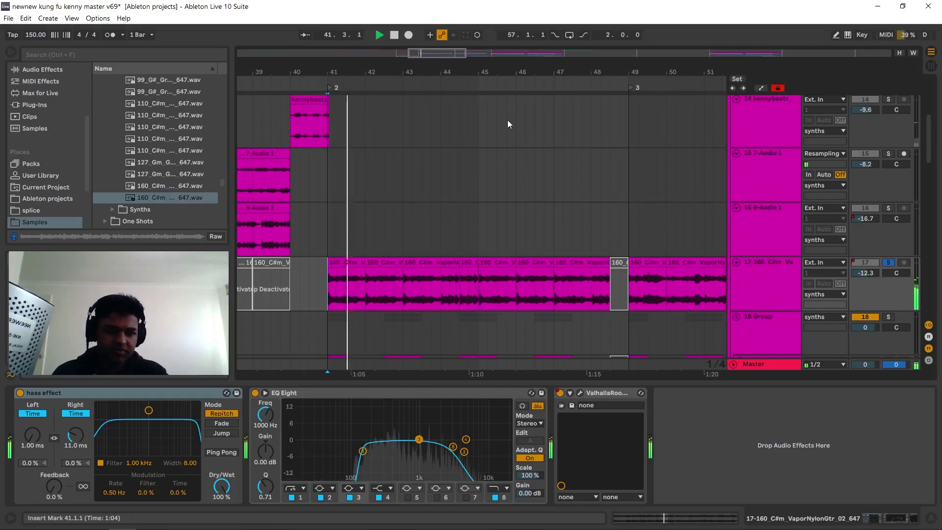
{"action": "key", "text": "space"}
{"action": "key", "text": "space"}
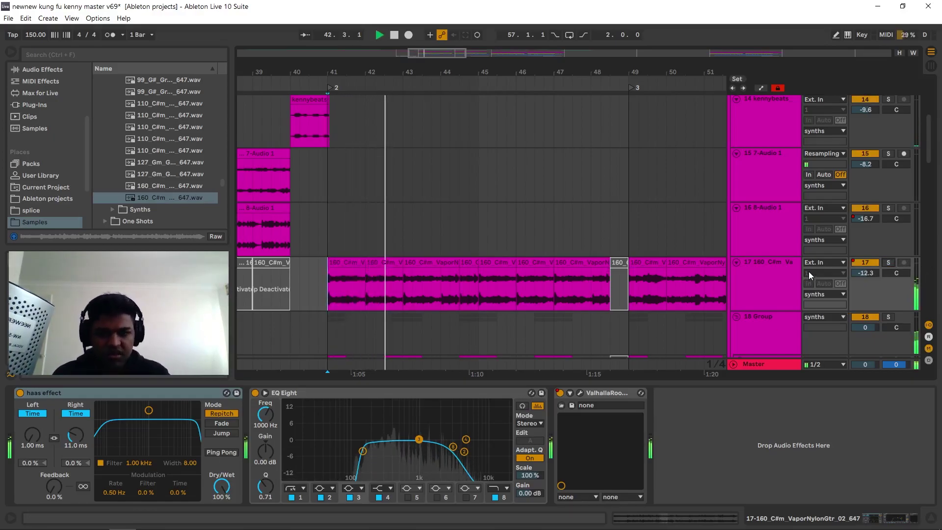
Play the synth layers from just before bar 41, comparing them with the sliced harps 18 Group muted and unmuted.
{"action": "scroll", "coordinate": [723, 274], "scroll_direction": "down", "scroll_amount": 1}
{"action": "scroll", "coordinate": [726, 275], "scroll_direction": "down", "scroll_amount": 5}
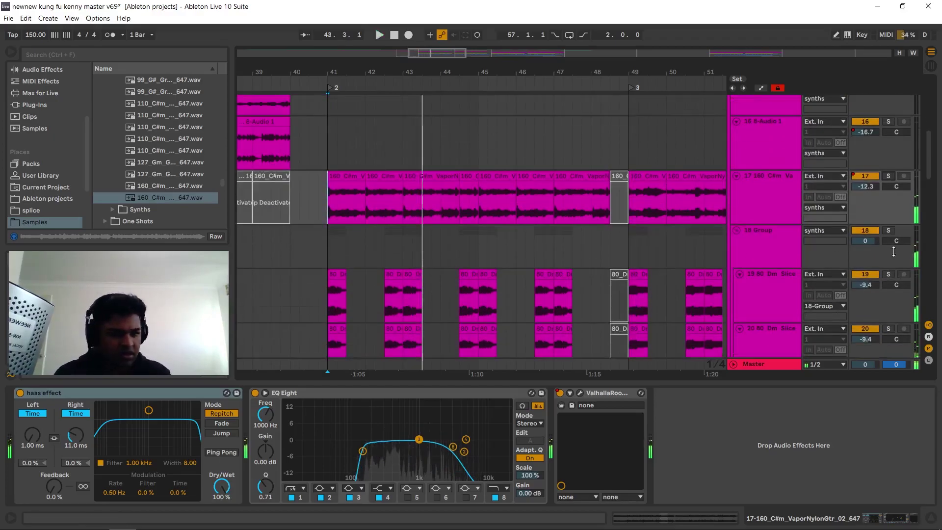
{"action": "left_click", "coordinate": [322, 233]}
{"action": "key", "text": "space"}
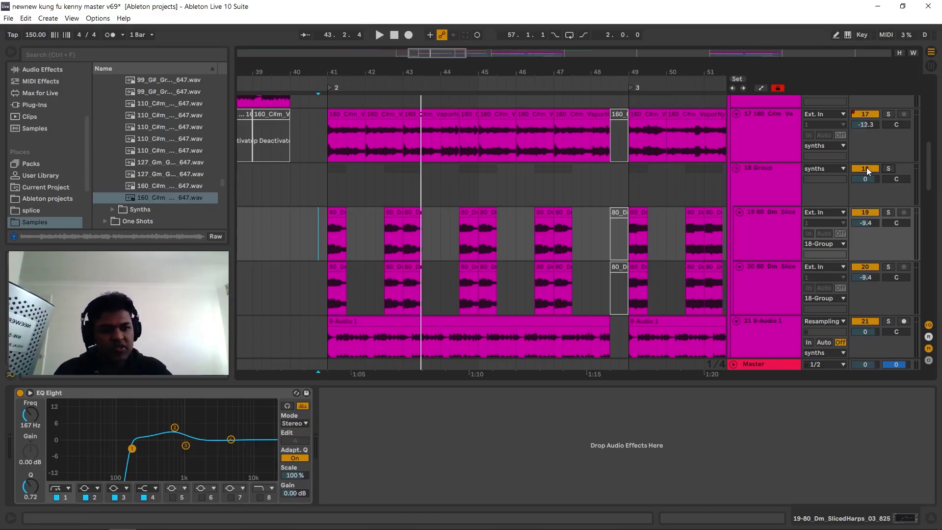
{"action": "key", "text": "space"}
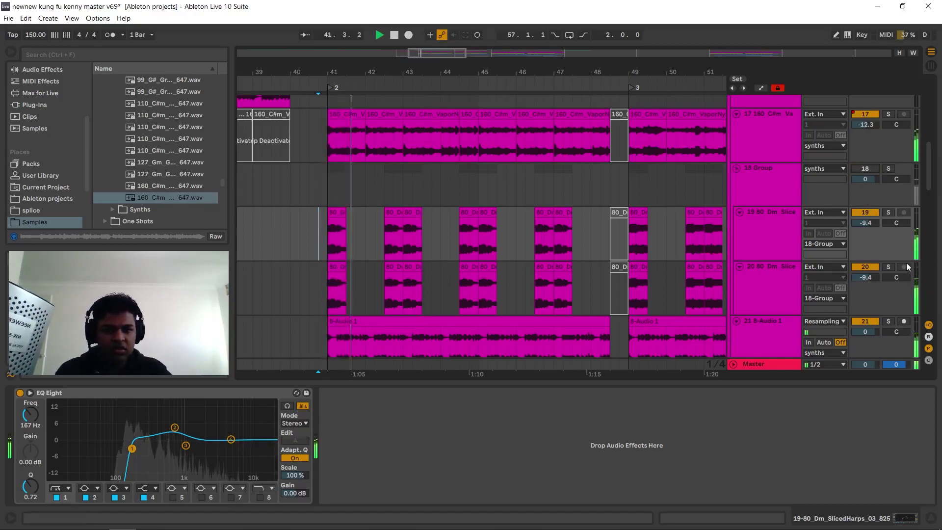
{"action": "left_click", "coordinate": [867, 169]}
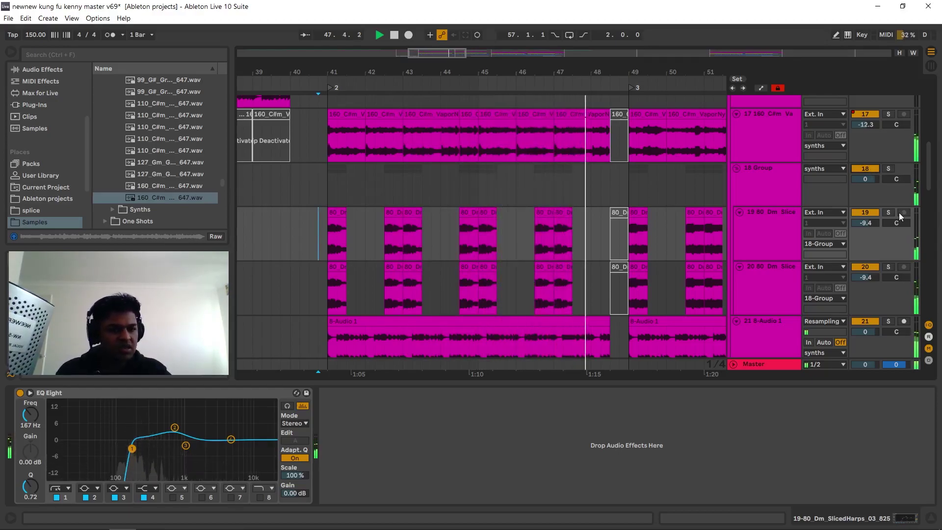
{"action": "left_click_drag", "start_coordinate": [682, 74], "coordinate": [494, 74]}
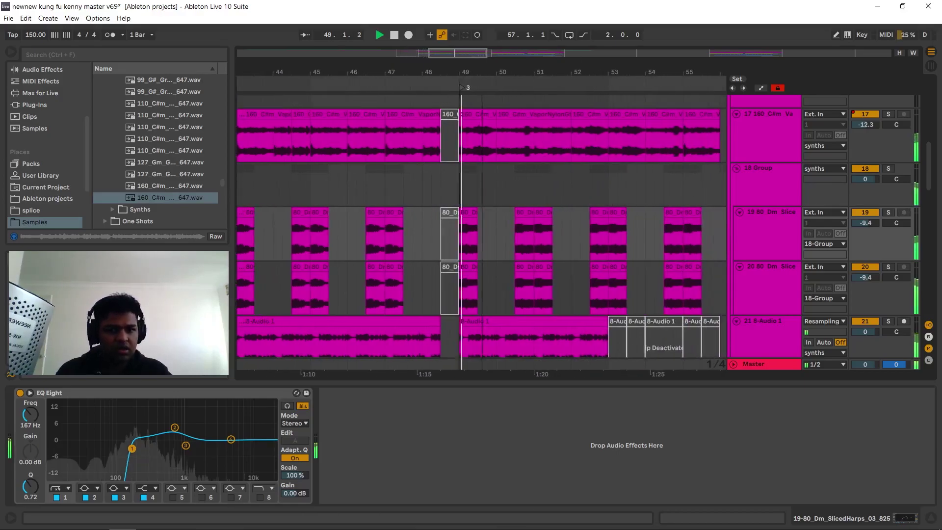
{"action": "scroll", "coordinate": [693, 261], "scroll_direction": "up", "scroll_amount": 2}
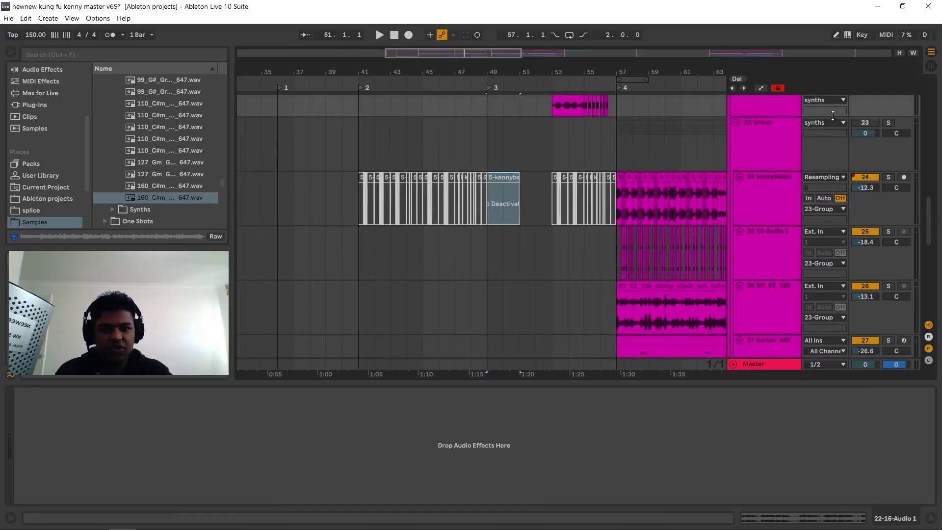
Expand the bass group, solo the 34 Serum_x64 track and play it from bar 41.
{"action": "scroll", "coordinate": [666, 199], "scroll_direction": "down", "scroll_amount": 5}
{"action": "left_click", "coordinate": [733, 274]}
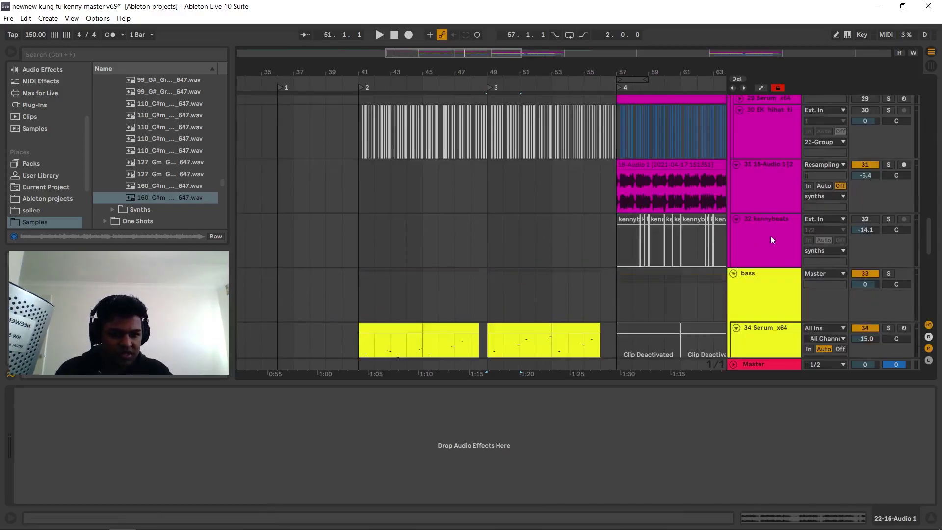
{"action": "scroll", "coordinate": [705, 273], "scroll_direction": "down", "scroll_amount": 4}
{"action": "left_click", "coordinate": [354, 205]}
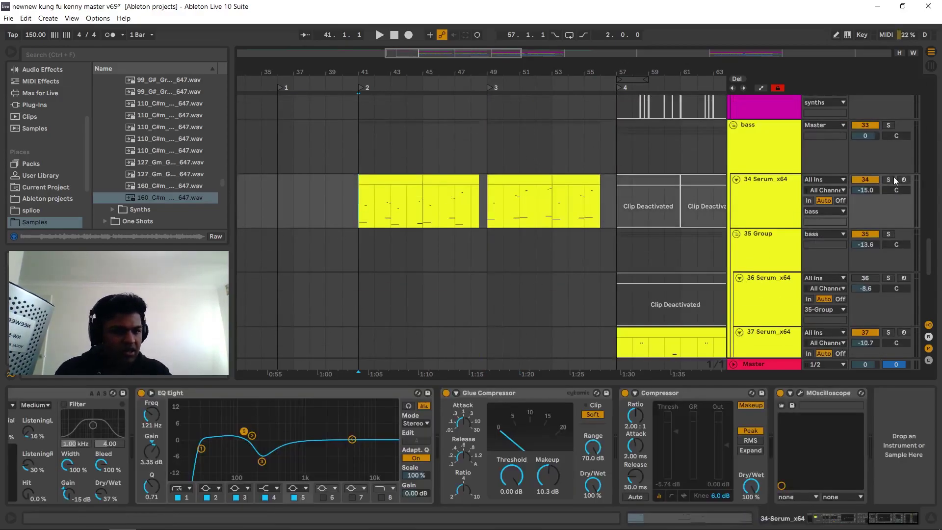
{"action": "key", "text": "space"}
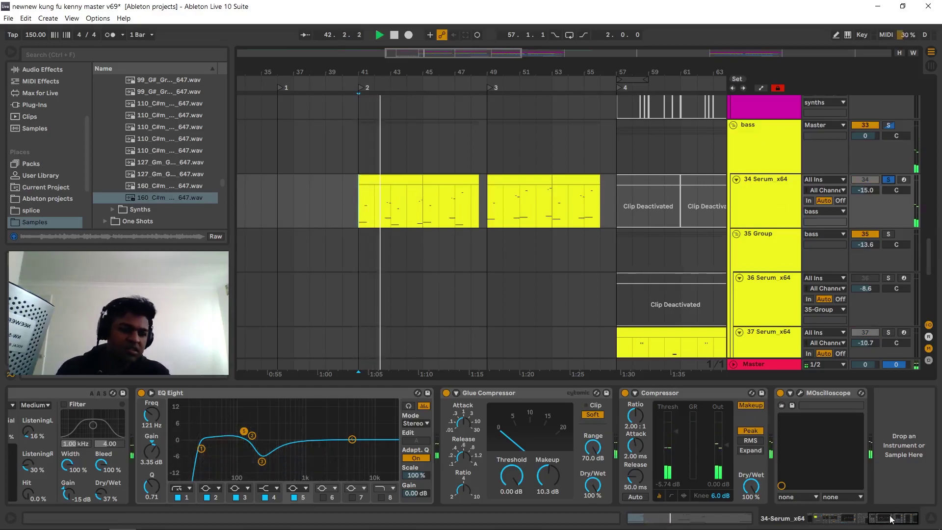
Stop playback, collapse the Audio Effect Rack on track 34 and turn off the effects after Serum.
{"action": "scroll", "coordinate": [742, 409], "scroll_direction": "up", "scroll_amount": 10}
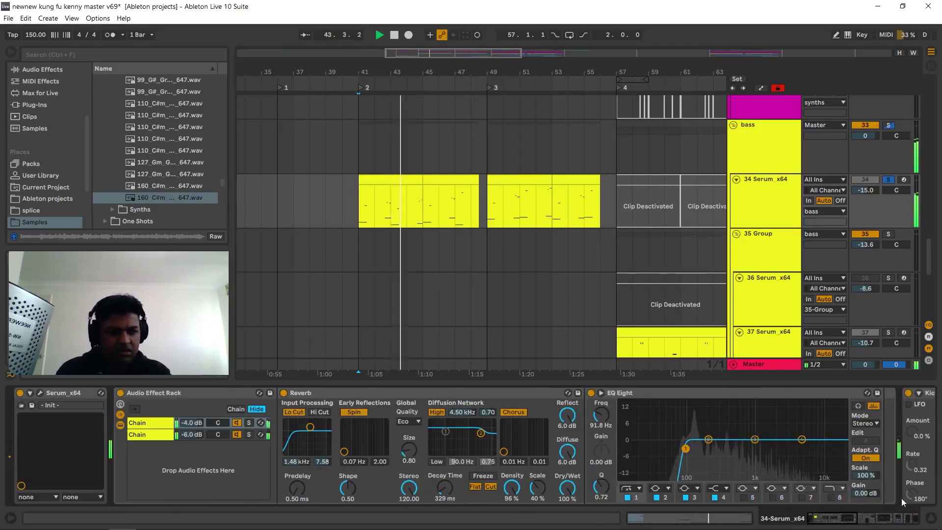
{"action": "key", "text": "space"}
{"action": "left_click", "coordinate": [121, 475]}
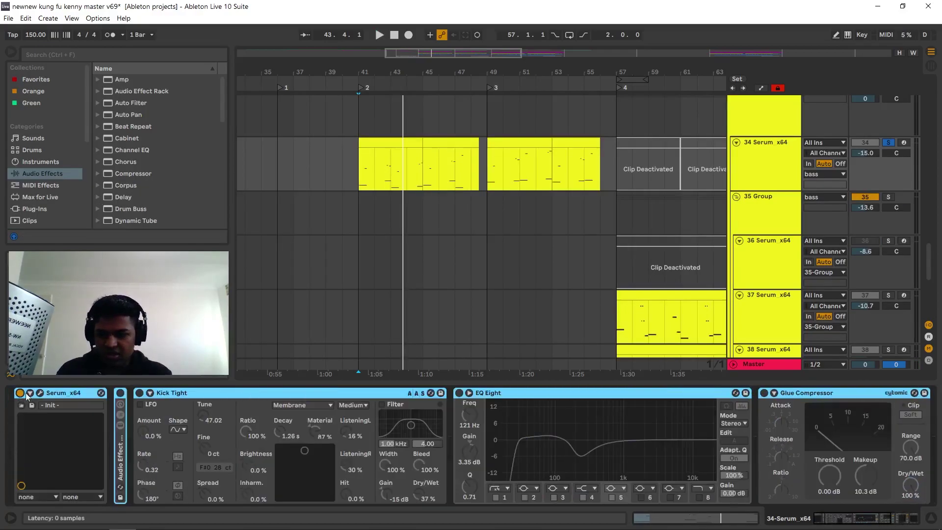
Open track 34's Serum and draw gradually decreasing harmonics in bins 2 to 4 of Oscillator A's sine wavetable.
{"action": "left_click", "coordinate": [42, 393]}
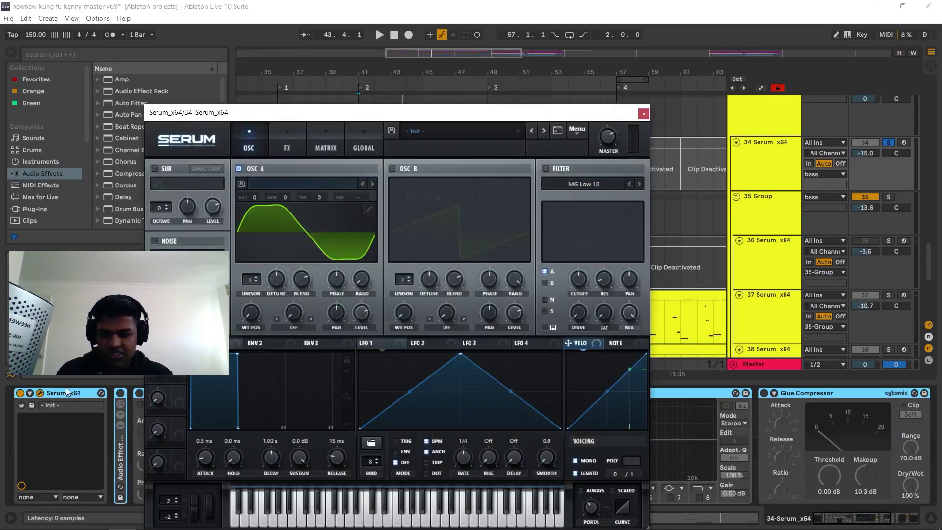
{"action": "left_click", "coordinate": [369, 209]}
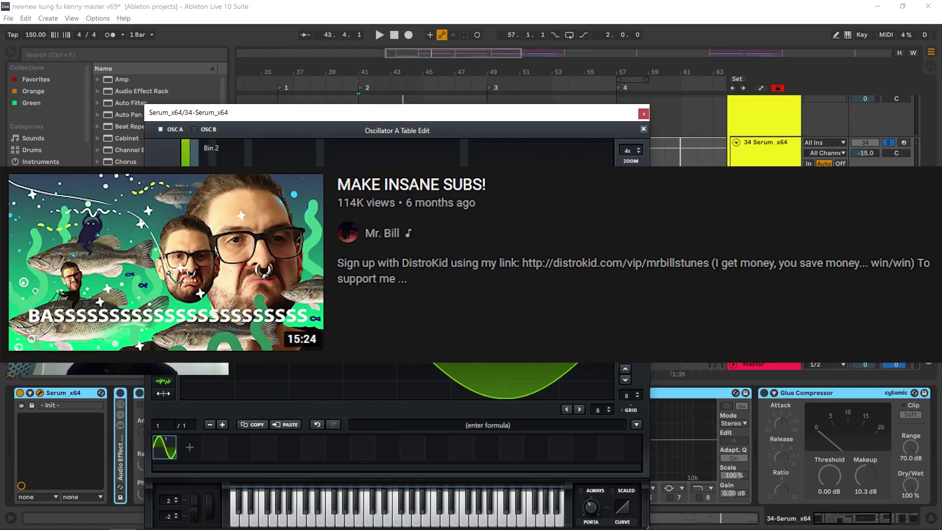
{"action": "left_click", "coordinate": [195, 175]}
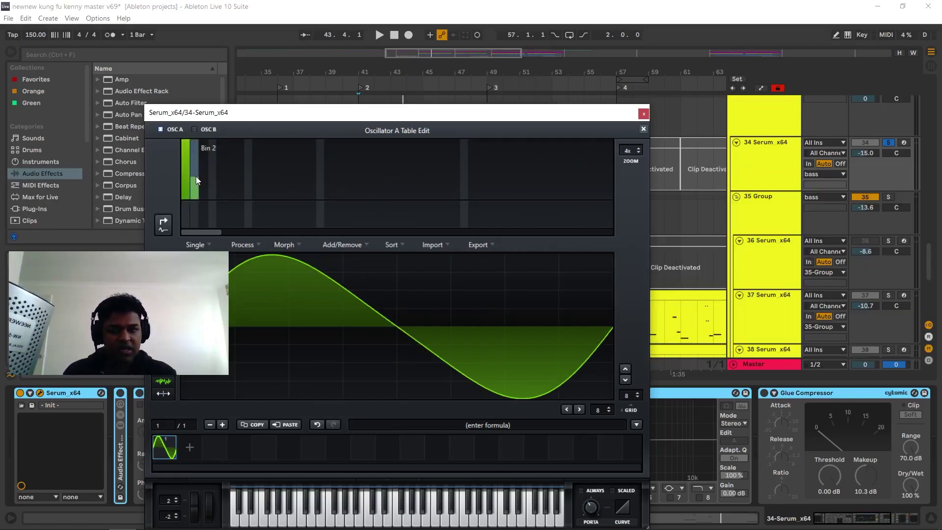
{"action": "left_click", "coordinate": [211, 179]}
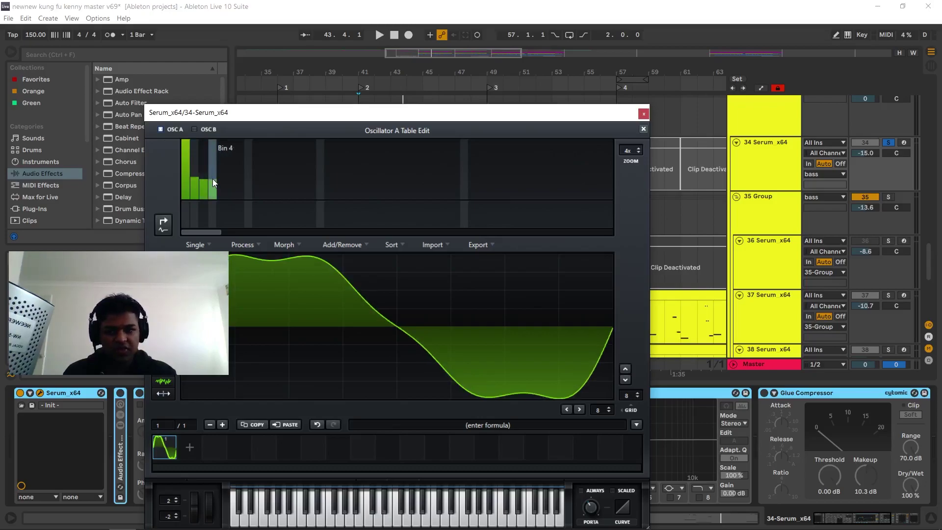
{"action": "mouse_move", "coordinate": [204, 183]}
{"action": "left_mouse_down"}
{"action": "mouse_move", "coordinate": [214, 181]}
{"action": "mouse_move", "coordinate": [198, 178]}
{"action": "left_mouse_up"}
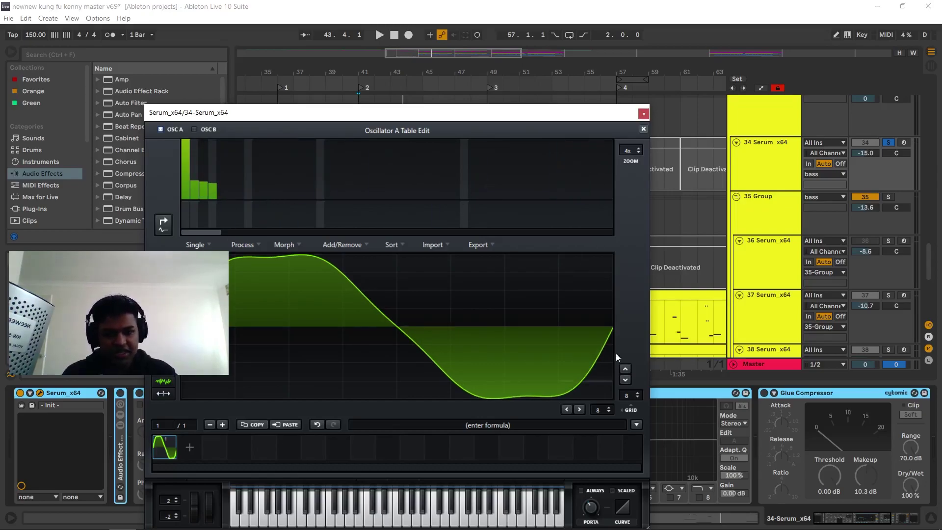
{"action": "left_click", "coordinate": [644, 129]}
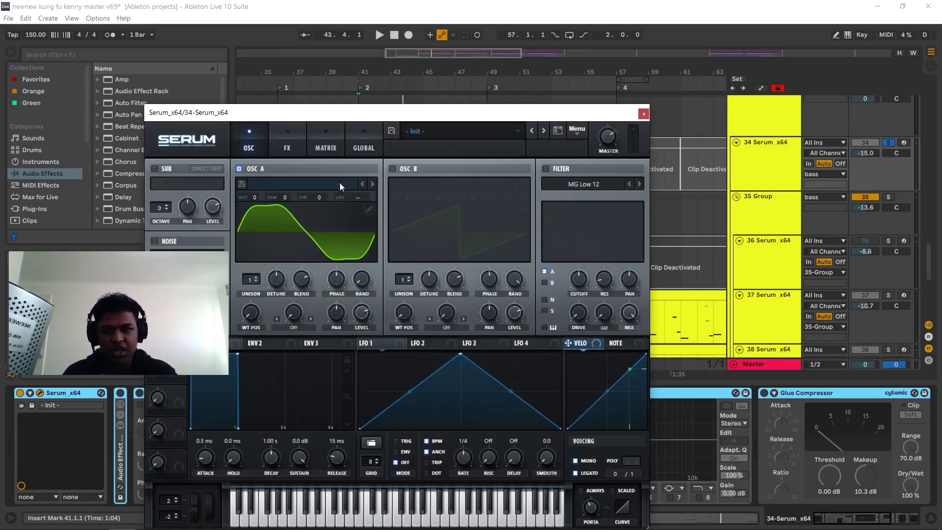
Play the bass with Serum's Tube distortion off and on, checking the portamento setting before closing the plugin.
{"action": "left_click", "coordinate": [286, 139]}
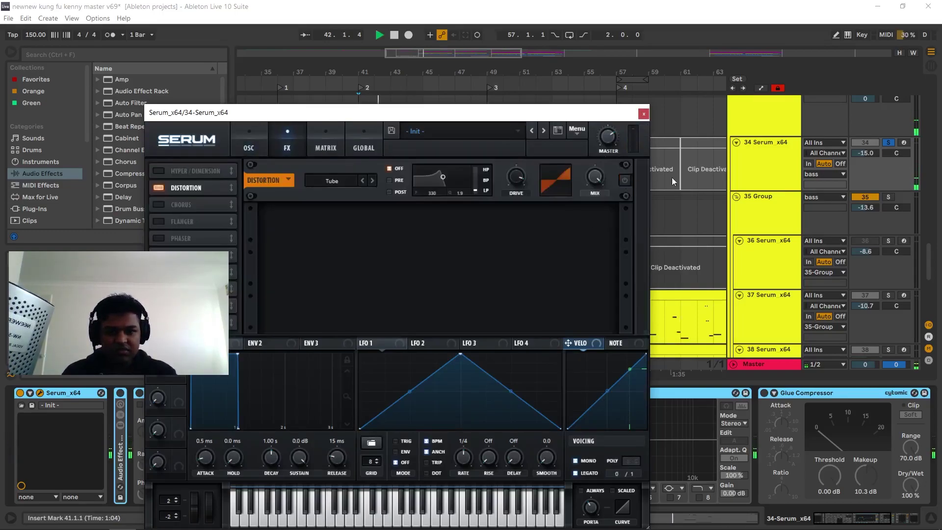
{"action": "left_click", "coordinate": [624, 181]}
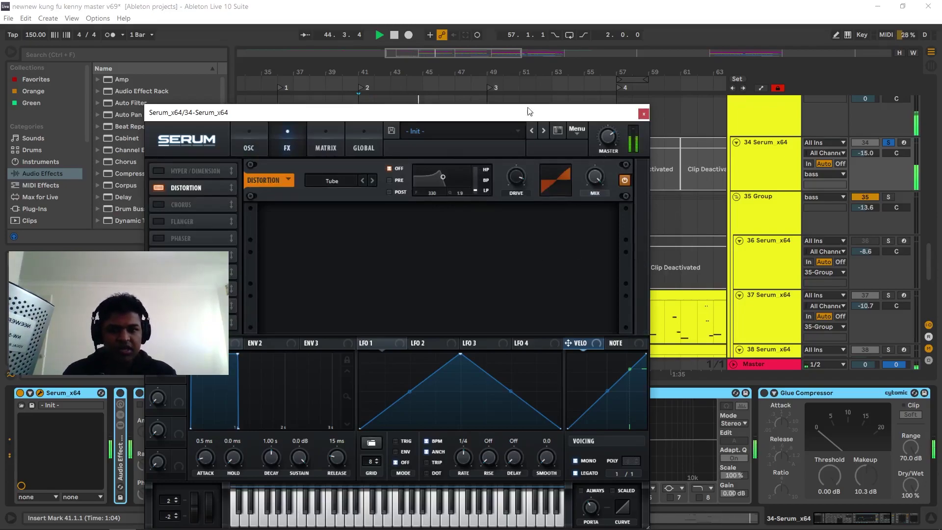
{"action": "left_click_drag", "start_coordinate": [529, 106], "coordinate": [547, 40]}
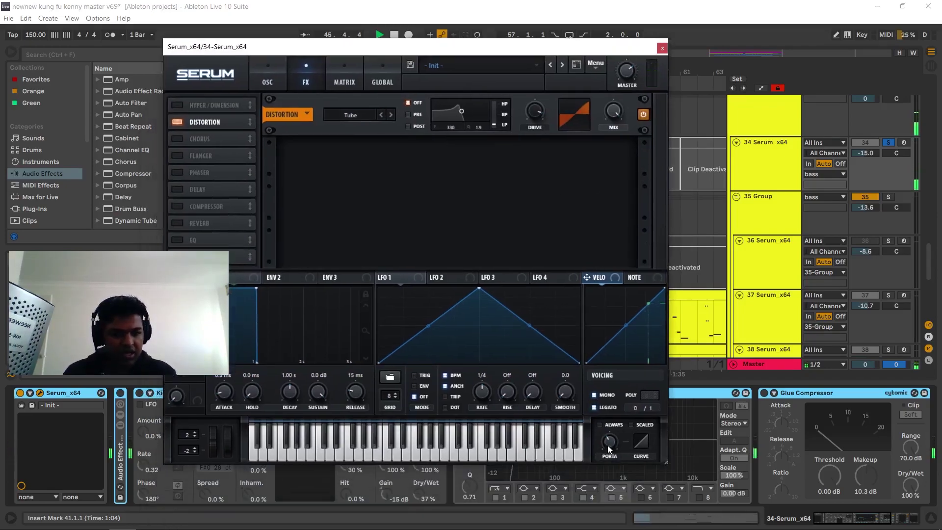
{"action": "left_click", "coordinate": [662, 48]}
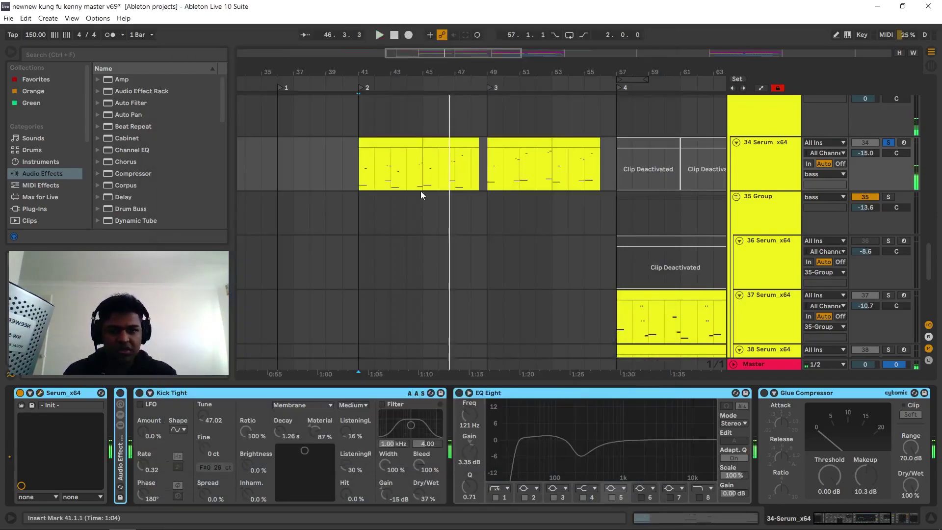
Open the first MIDI clip on track 34 in an enlarged note editor and examine its bass notes.
{"action": "left_click", "coordinate": [409, 144]}
{"action": "double_click", "coordinate": [406, 149]}
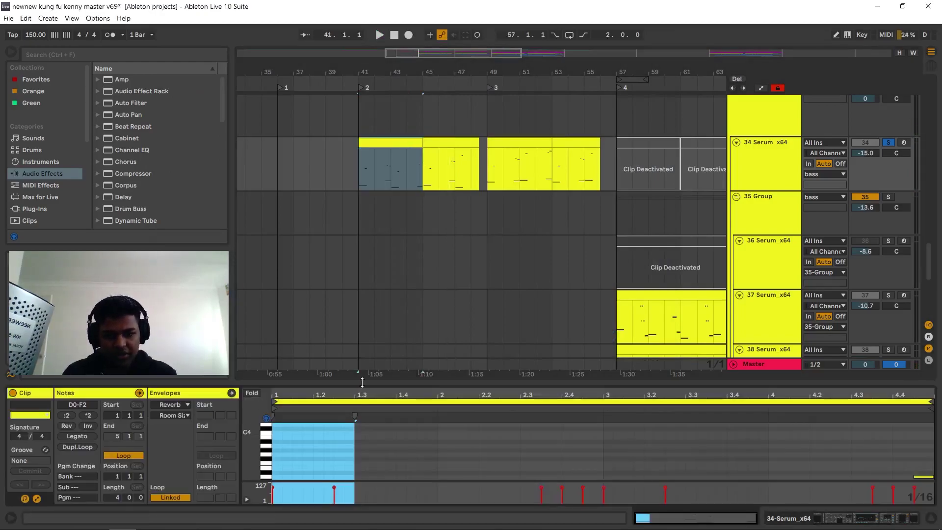
{"action": "left_click_drag", "start_coordinate": [369, 383], "coordinate": [368, 58]}
{"action": "left_click_drag", "start_coordinate": [395, 316], "coordinate": [311, 151]}
{"action": "left_click_drag", "start_coordinate": [386, 319], "coordinate": [347, 134]}
{"action": "left_click_drag", "start_coordinate": [301, 393], "coordinate": [400, 257]}
{"action": "key", "text": "space"}
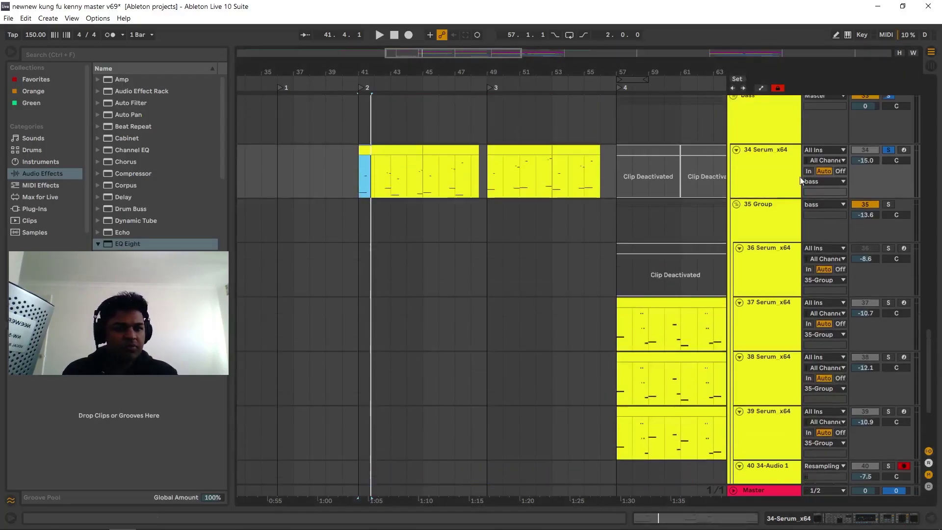
Expand track 34's Audio Effect Rack and solo its first chain with the Reverb and EQ Eight while playing from bar 41.
{"action": "left_click", "coordinate": [758, 173]}
{"action": "double_click", "coordinate": [122, 450]}
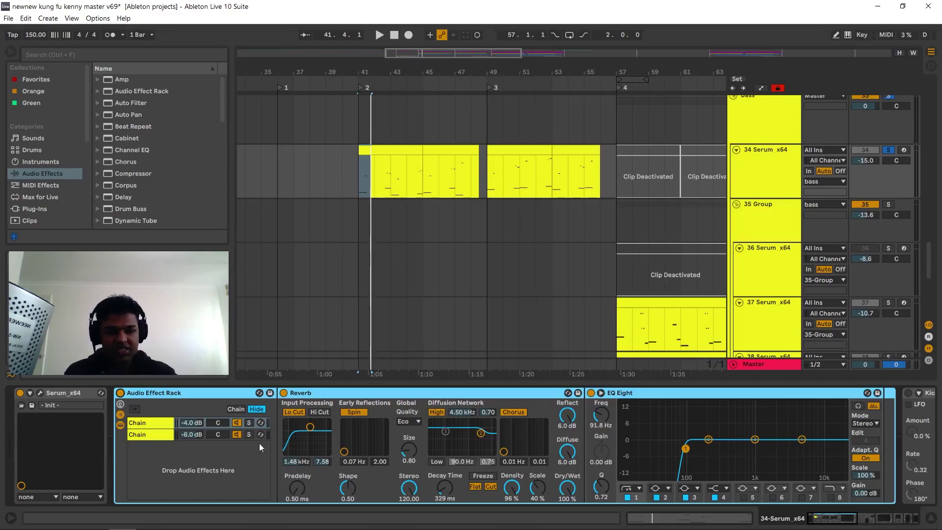
{"action": "key", "text": "space"}
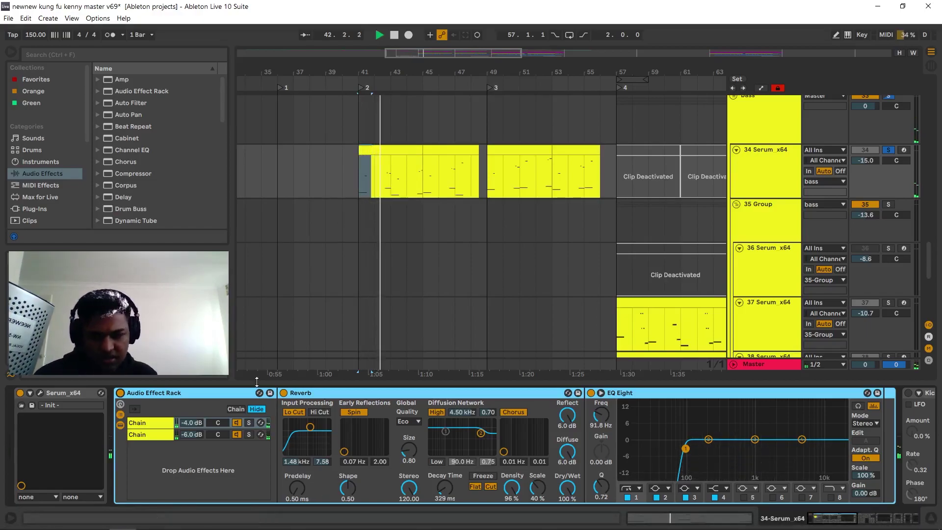
{"action": "left_click", "coordinate": [248, 422]}
{"action": "key", "text": "space"}
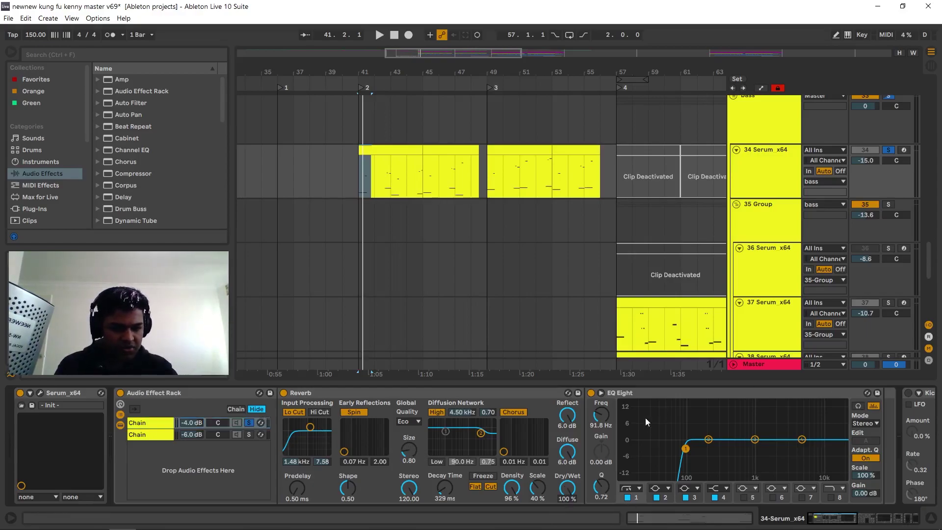
Select the rack's second chain, play both chains unsoloed from bar 41 and turn the Kick Tight effect back on.
{"action": "left_click", "coordinate": [249, 434]}
{"action": "left_click", "coordinate": [168, 436]}
{"action": "left_click", "coordinate": [251, 431]}
{"action": "key", "text": "space"}
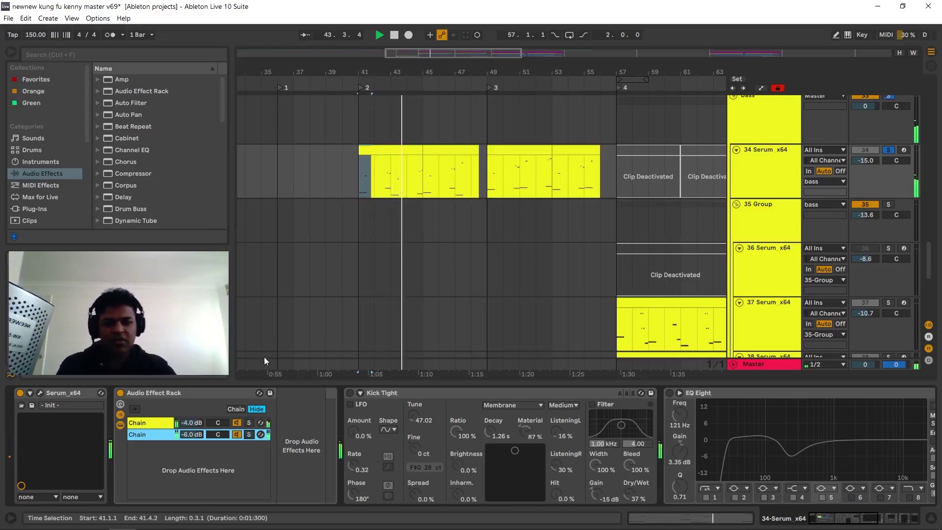
{"action": "key", "text": "space"}
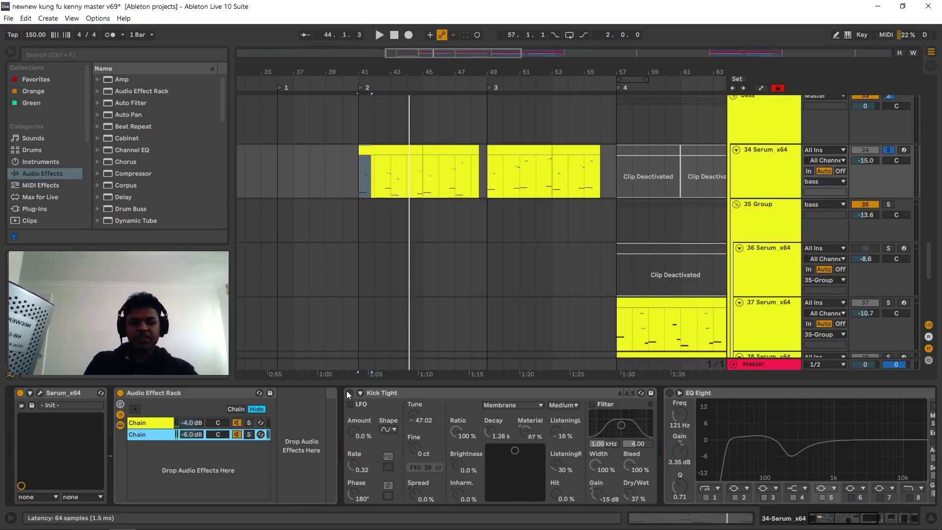
{"action": "left_click", "coordinate": [349, 392]}
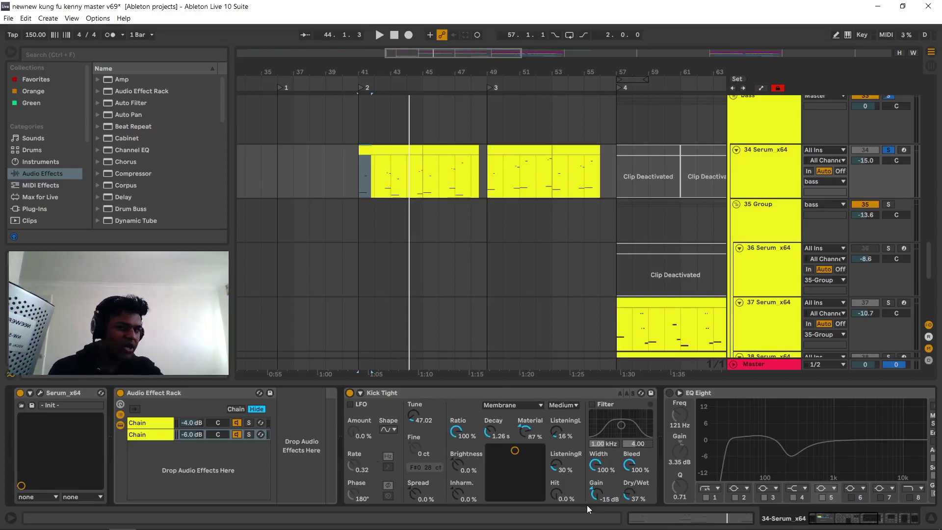
Play the track 34 bass from bar 41 while comparing Kick Tight off and on, and turn its EQ Eight back on.
{"action": "key", "text": "space"}
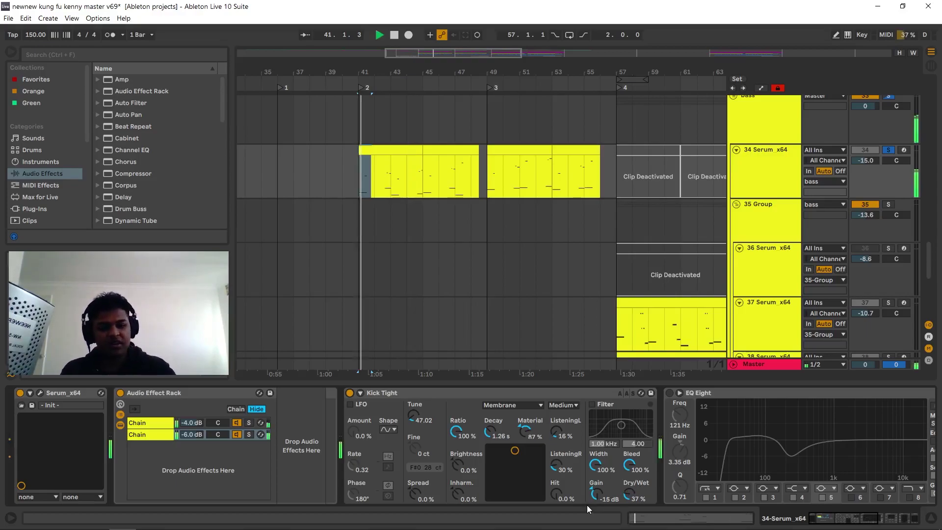
{"action": "left_click", "coordinate": [354, 392]}
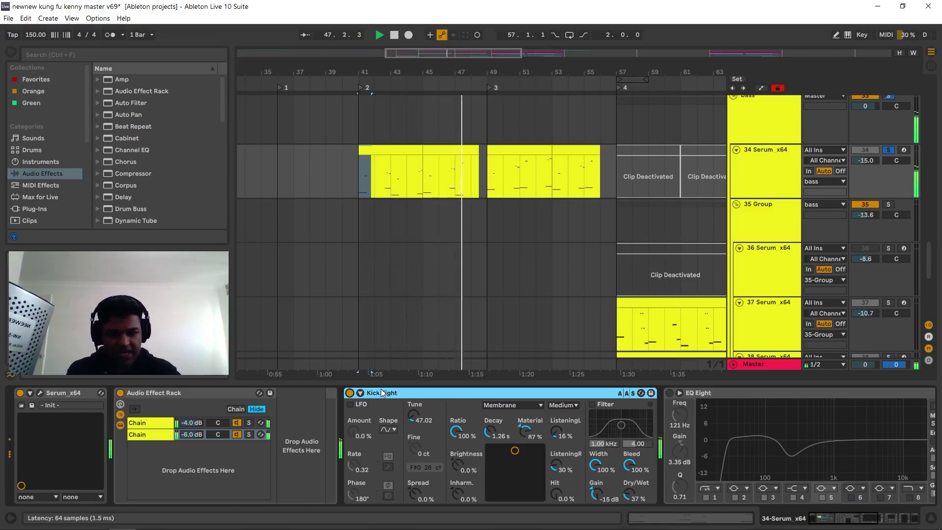
{"action": "mouse_move", "coordinate": [712, 417]}
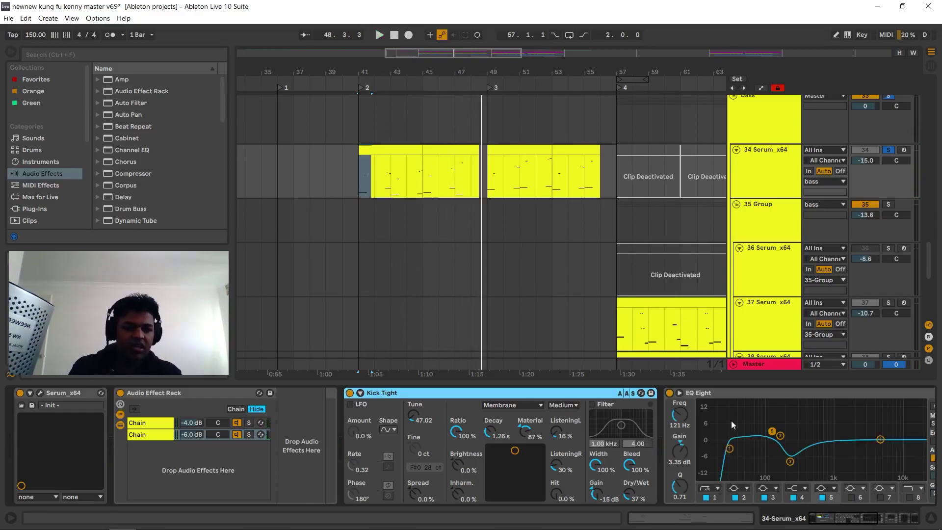
Turn on the Glue Compressor, Compressor and MOscilloscope one after another while playing track 34 from bar 41.
{"action": "key", "text": "space"}
{"action": "scroll", "coordinate": [496, 430], "scroll_direction": "right", "scroll_amount": 5}
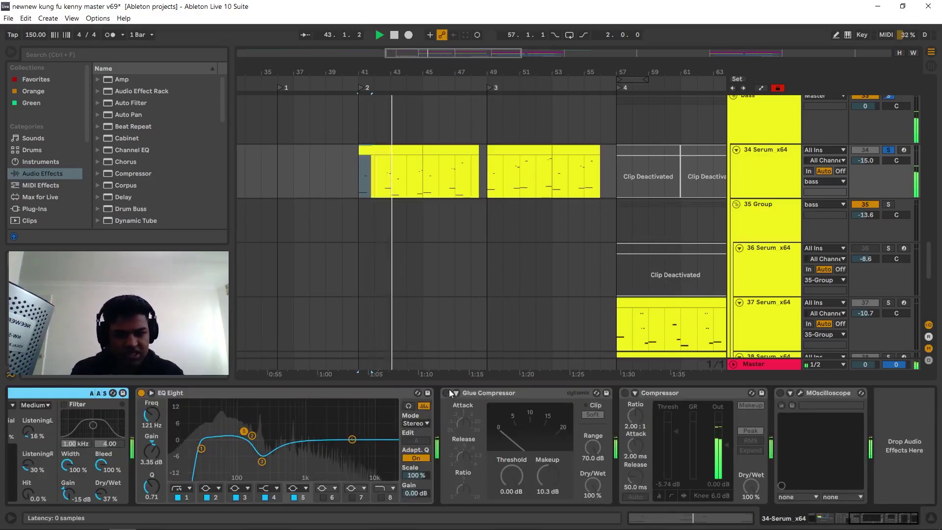
{"action": "left_click", "coordinate": [539, 437]}
{"action": "key", "text": "0"}
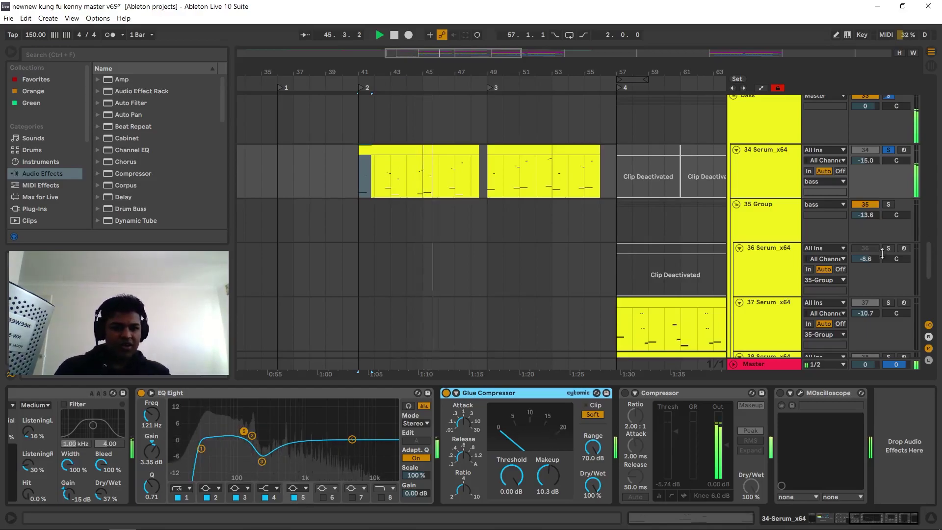
{"action": "left_click", "coordinate": [625, 393]}
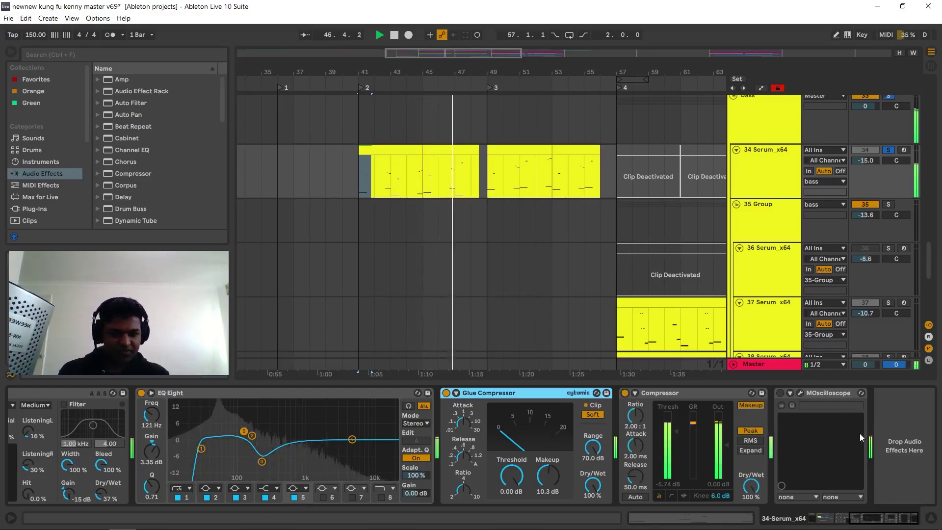
{"action": "left_click", "coordinate": [780, 393]}
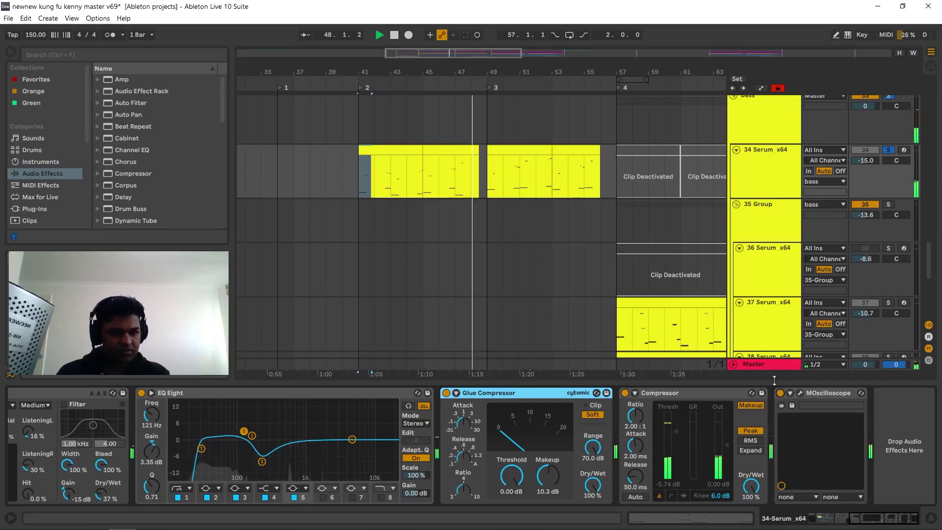
View the bass waveform in MOscilloscope while setting the Glue Compressor's makeup to 7.94 dB, and close the scope and stop playback.
{"action": "left_click", "coordinate": [802, 393]}
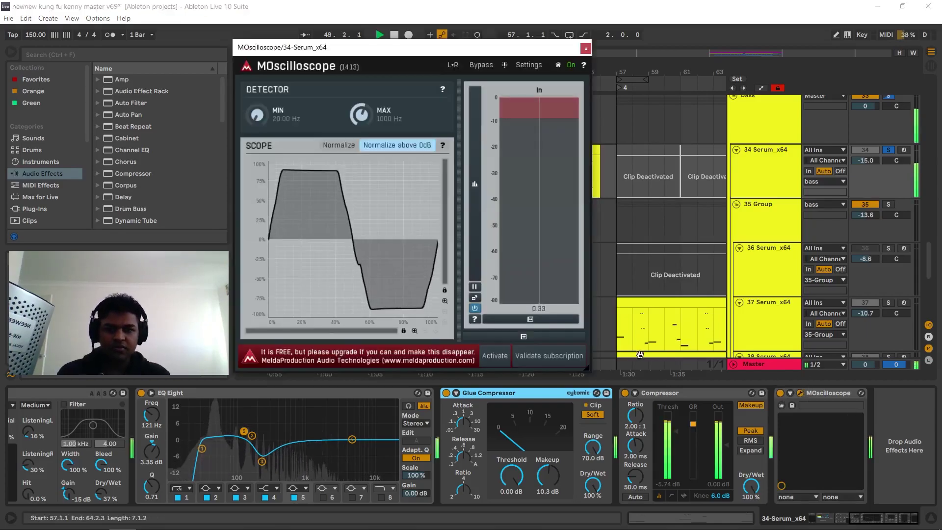
{"action": "left_click_drag", "start_coordinate": [548, 472], "coordinate": [547, 486]}
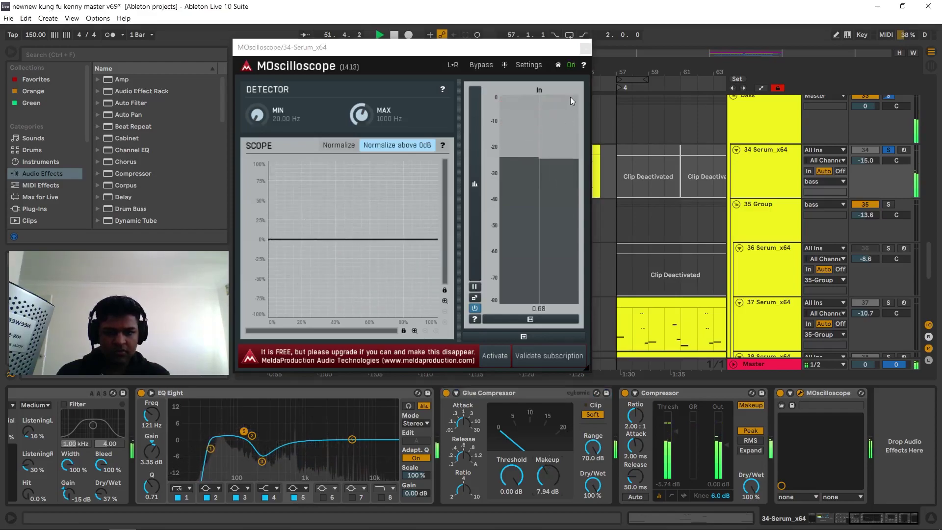
{"action": "left_click", "coordinate": [587, 49]}
{"action": "key", "text": "space"}
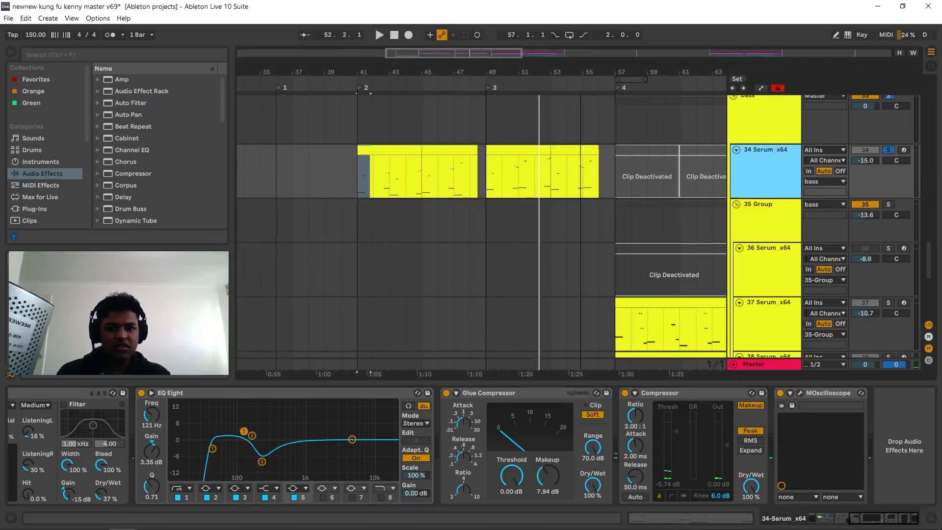
Solo the 35 Group and play its layered Serum basses from bar 57.
{"action": "scroll", "coordinate": [505, 129], "scroll_direction": "right", "scroll_amount": 5}
{"action": "scroll", "coordinate": [510, 196], "scroll_direction": "down", "scroll_amount": 3}
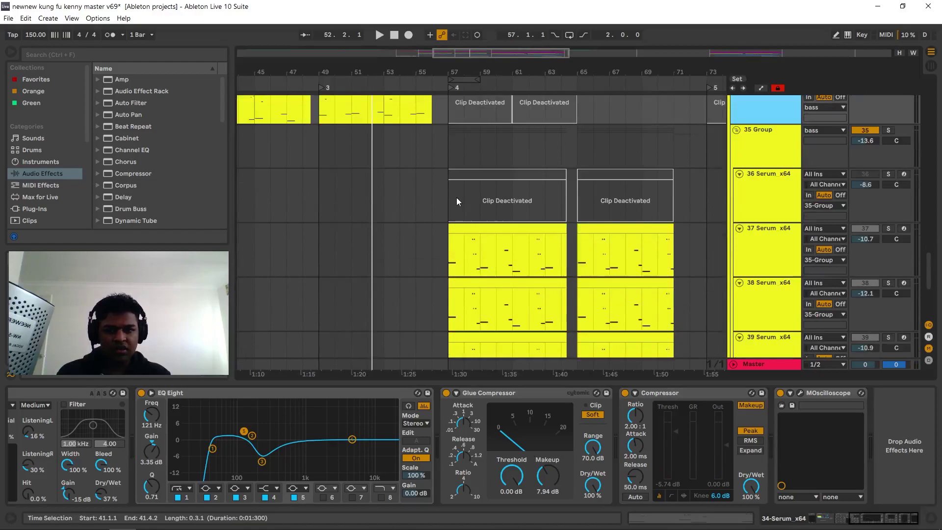
{"action": "left_click", "coordinate": [456, 200]}
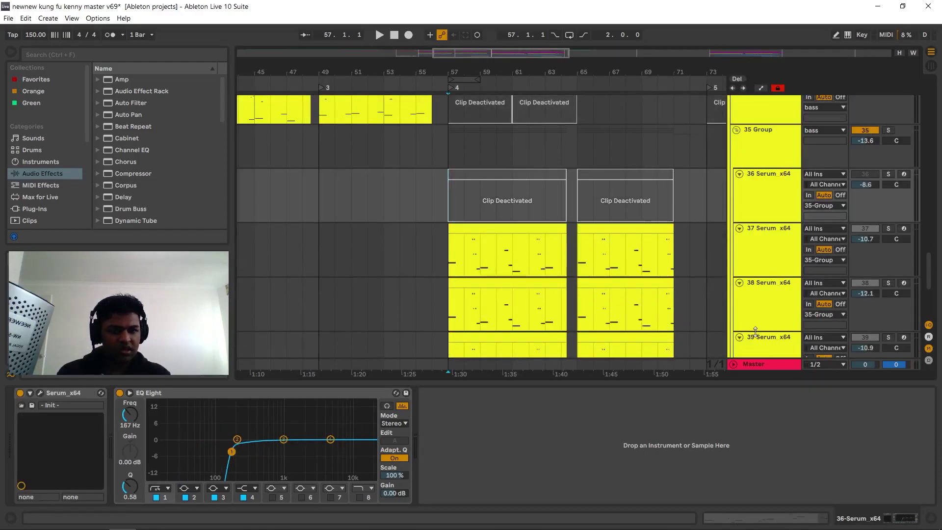
{"action": "left_click", "coordinate": [888, 130]}
{"action": "left_click", "coordinate": [448, 152]}
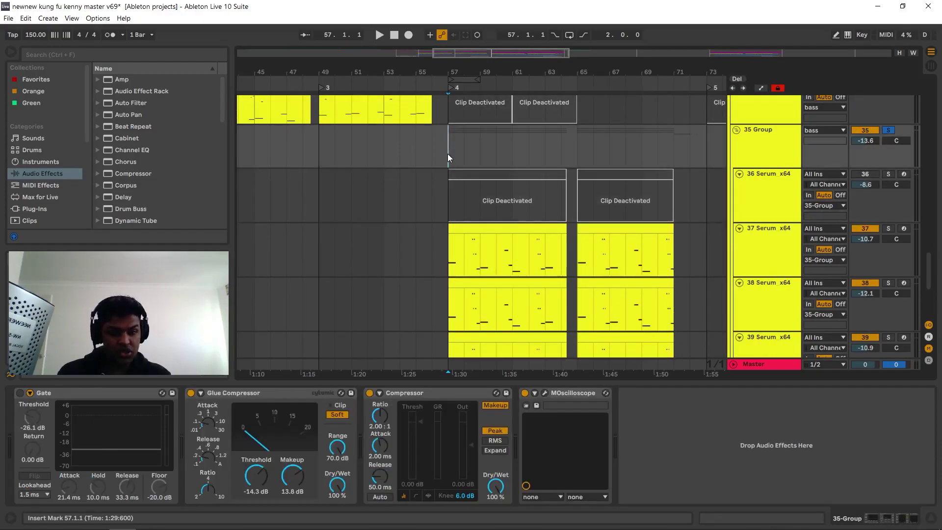
{"action": "key", "text": "space"}
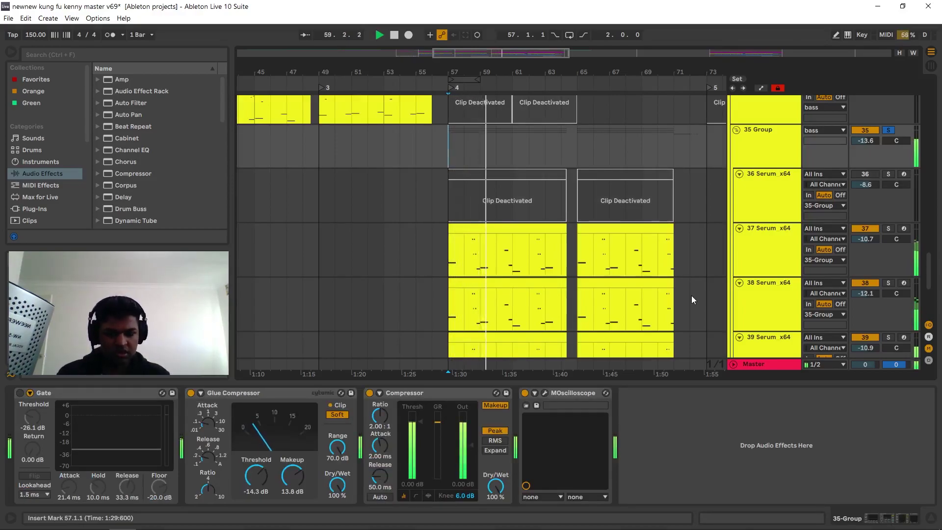
{"action": "scroll", "coordinate": [689, 295], "scroll_direction": "down", "scroll_amount": 1}
{"action": "scroll", "coordinate": [689, 293], "scroll_direction": "down", "scroll_amount": 3}
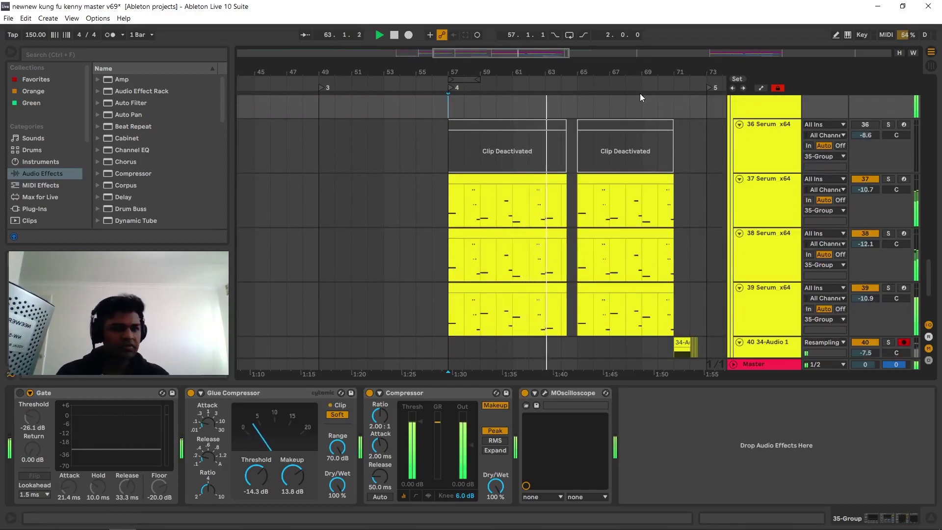
Solo track 37 and play its Serum bass from bar 57.
{"action": "left_click", "coordinate": [759, 190]}
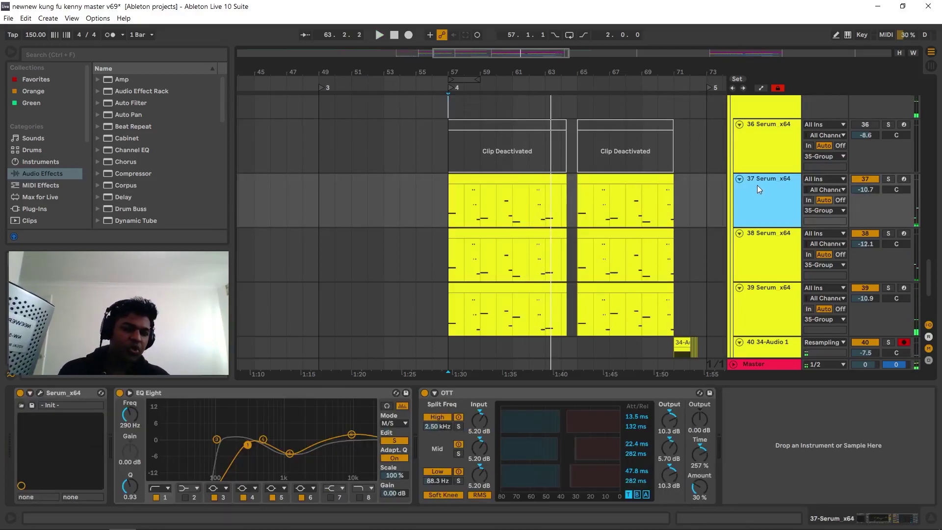
{"action": "left_click", "coordinate": [888, 179]}
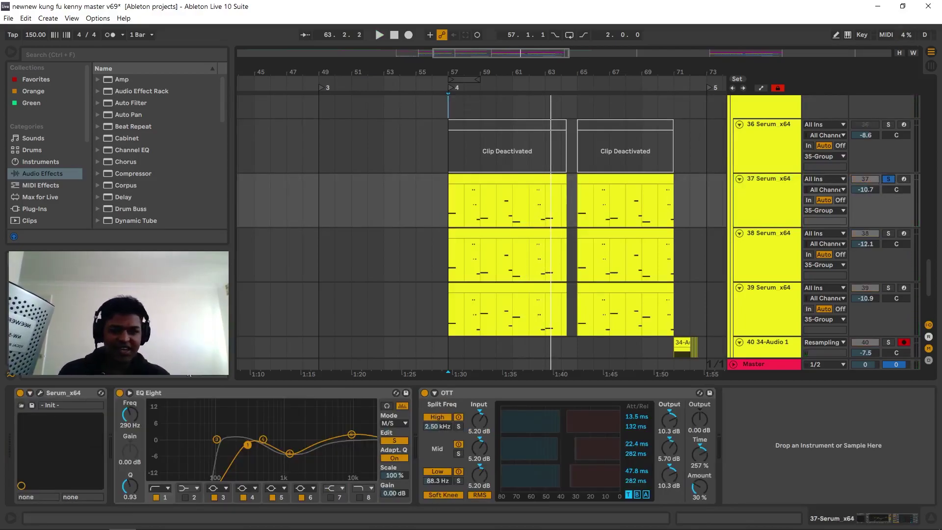
{"action": "key", "text": "space"}
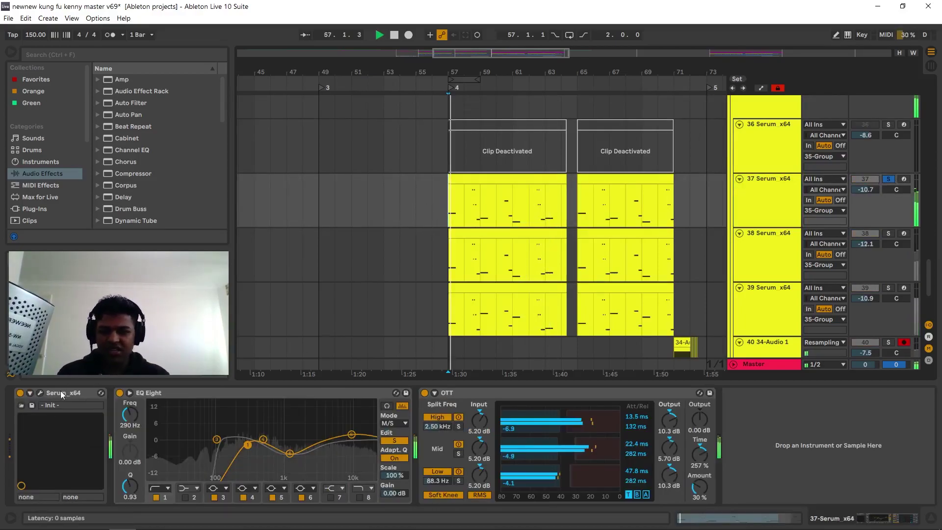
Open track 37's Serum plugin and examine oscillator A's wavetable in the Digital category without changing it.
{"action": "key", "text": "ctrl+alt+p"}
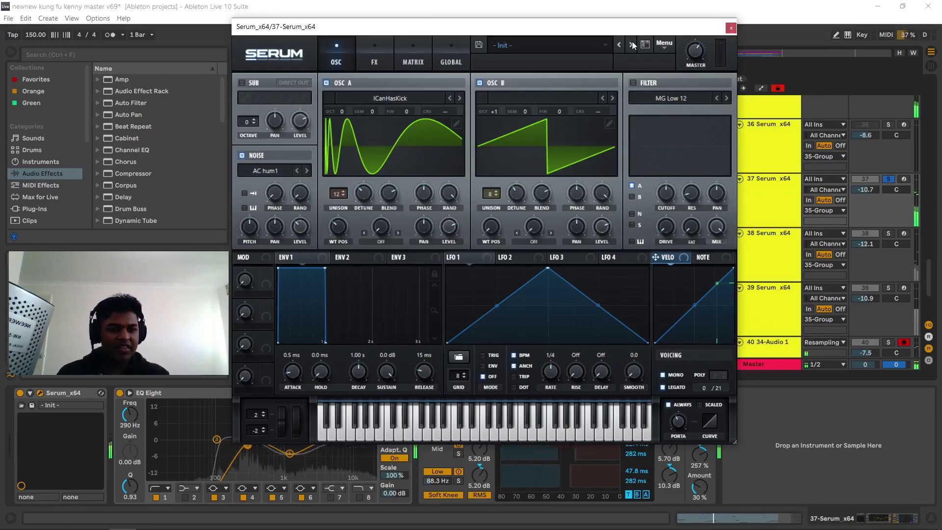
{"action": "left_click_drag", "start_coordinate": [720, 30], "coordinate": [741, 69]}
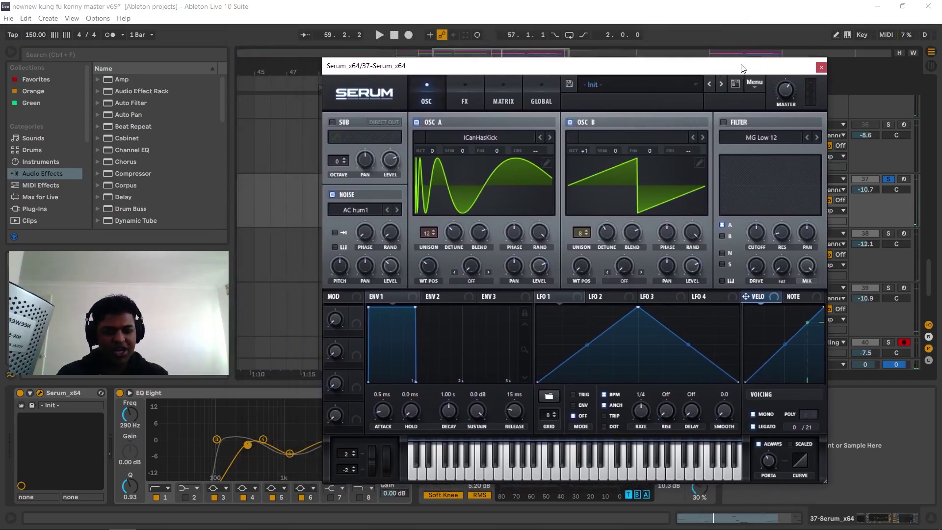
{"action": "left_click", "coordinate": [485, 136]}
{"action": "mouse_move", "coordinate": [480, 163]}
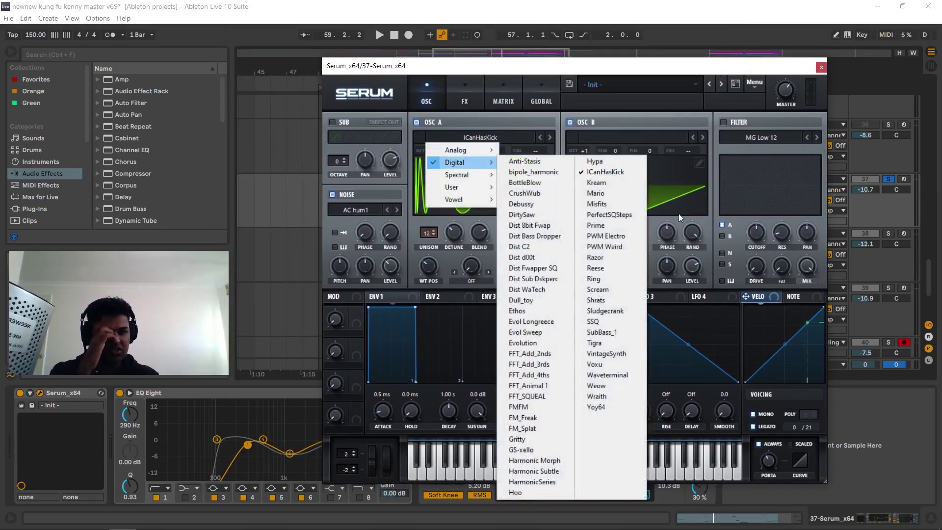
{"action": "left_click", "coordinate": [656, 89]}
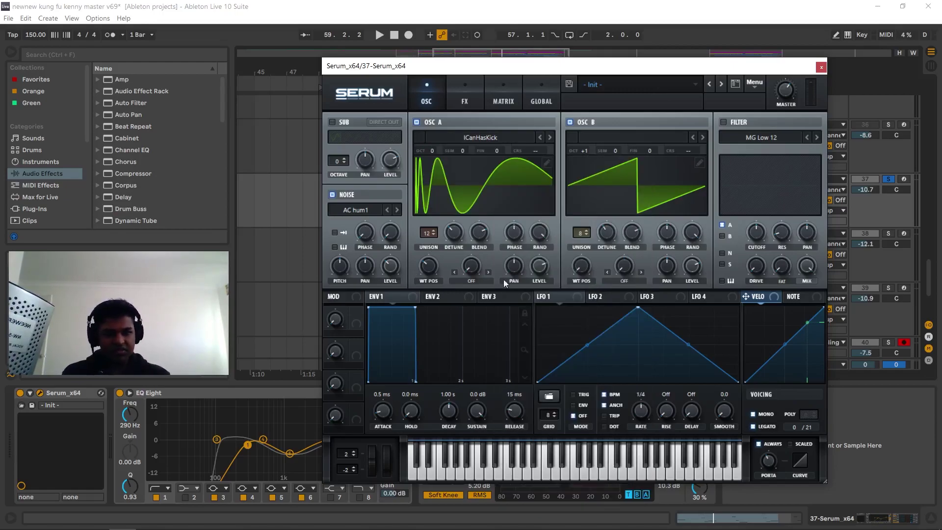
Turn off Serum's Hyper/Dimension, Distortion and Compressor effects and play the dry oscillator sound from bar 57.
{"action": "left_click", "coordinate": [467, 89]}
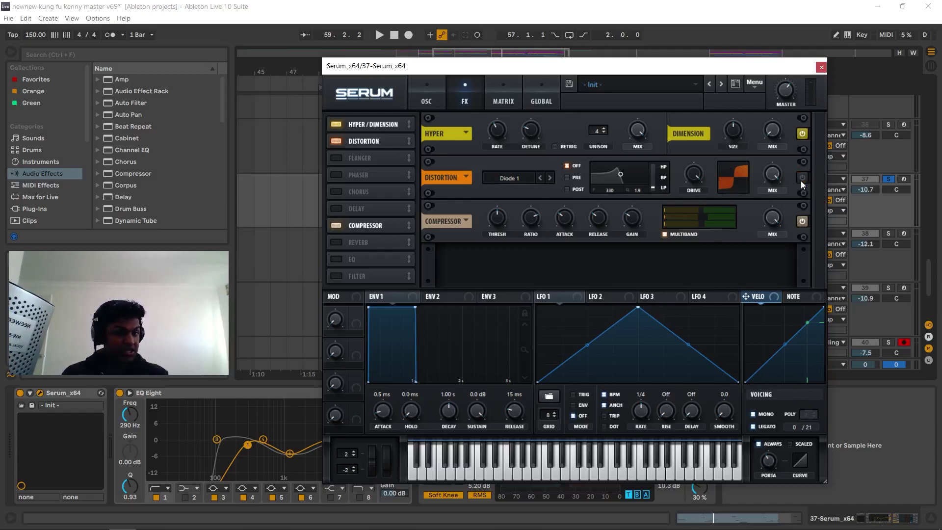
{"action": "key", "text": "space"}
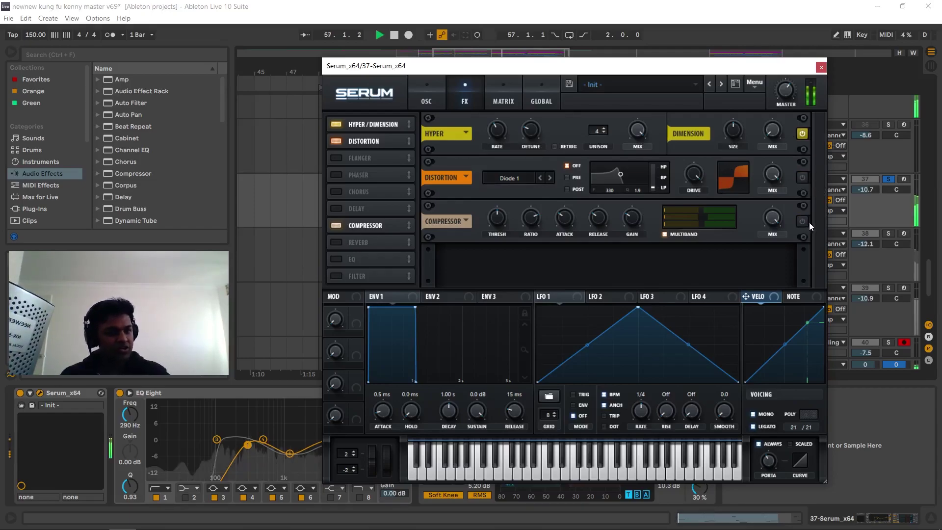
{"action": "key", "text": "space"}
{"action": "left_click", "coordinate": [447, 99]}
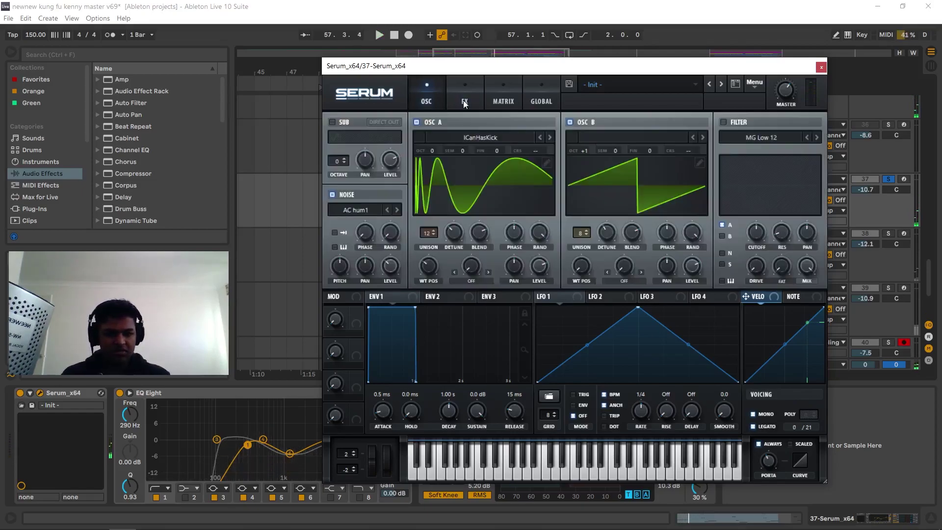
{"action": "left_click", "coordinate": [451, 101]}
{"action": "key", "text": "space"}
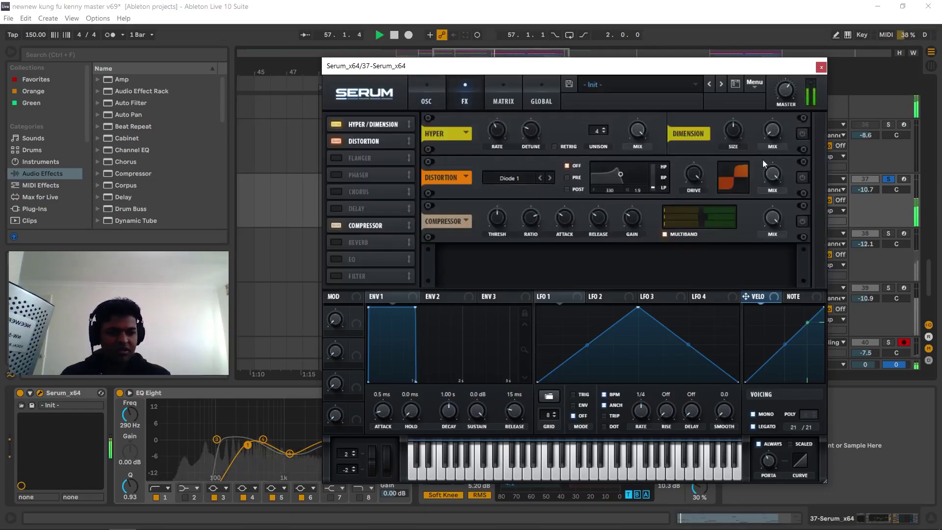
{"action": "left_click", "coordinate": [426, 99]}
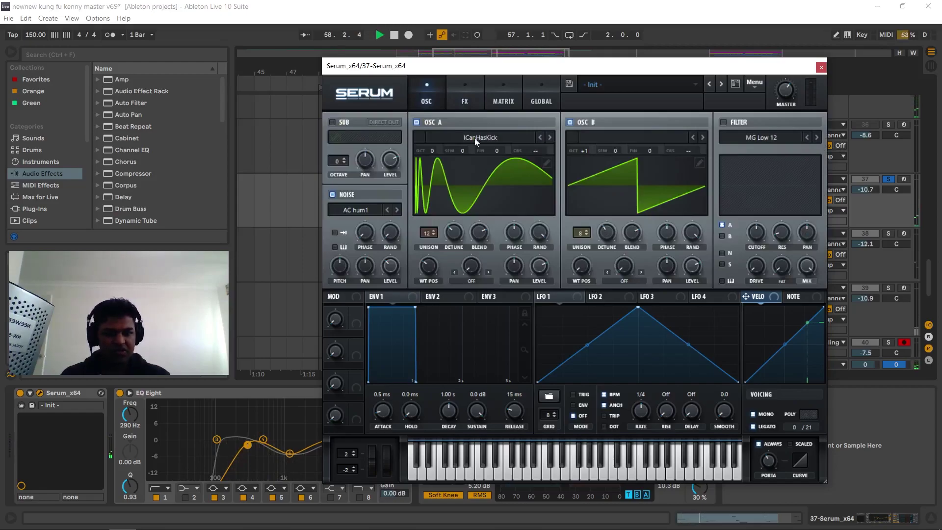
{"action": "left_click", "coordinate": [465, 98]}
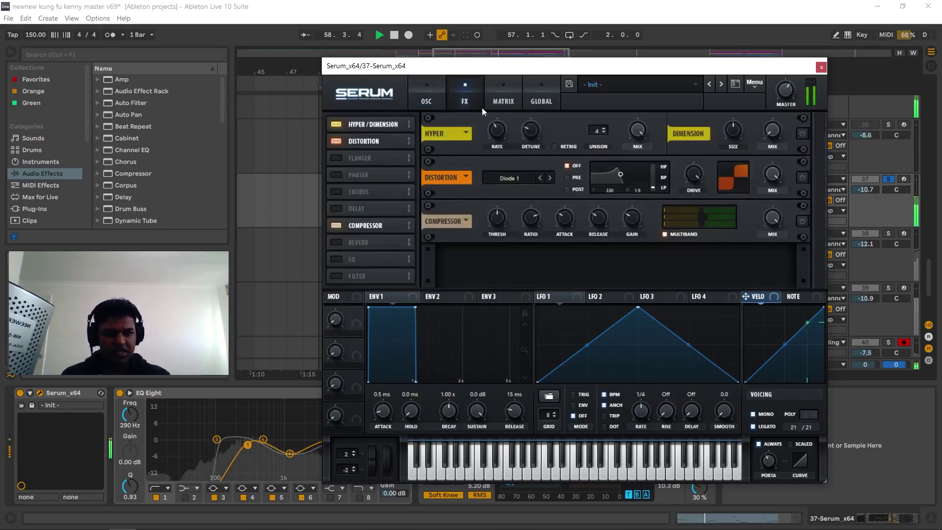
Turn Serum's Hyper/Dimension, Distortion and Compressor back on during playback with EQ Eight bypassed, and close the plugin.
{"action": "left_click", "coordinate": [802, 180]}
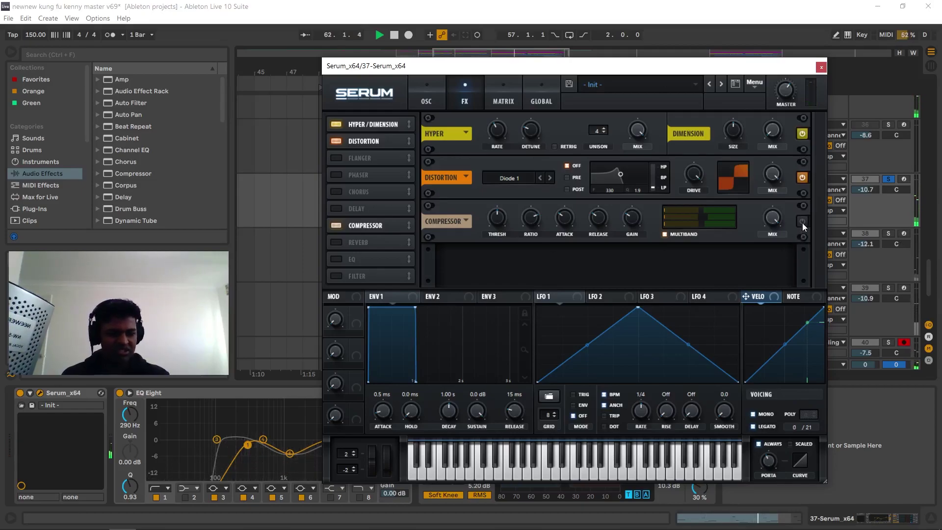
{"action": "left_click", "coordinate": [121, 392]}
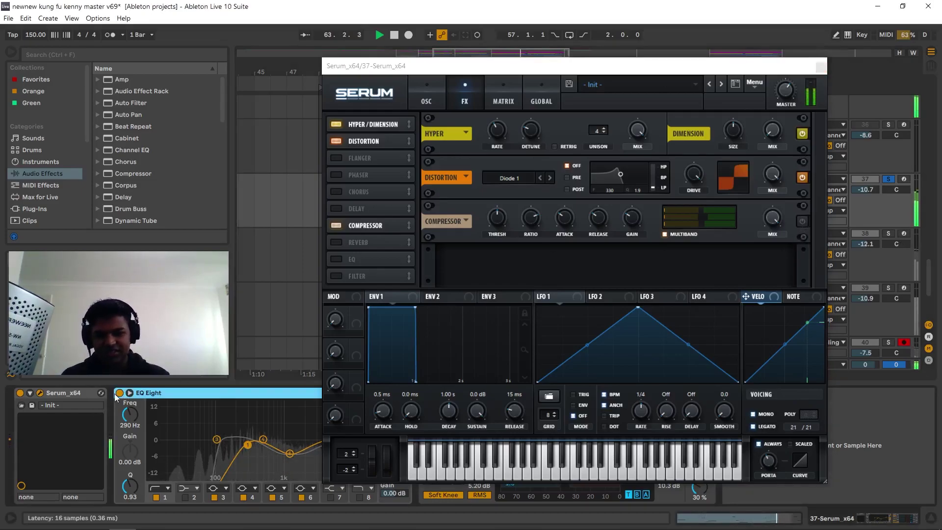
{"action": "left_click", "coordinate": [805, 225]}
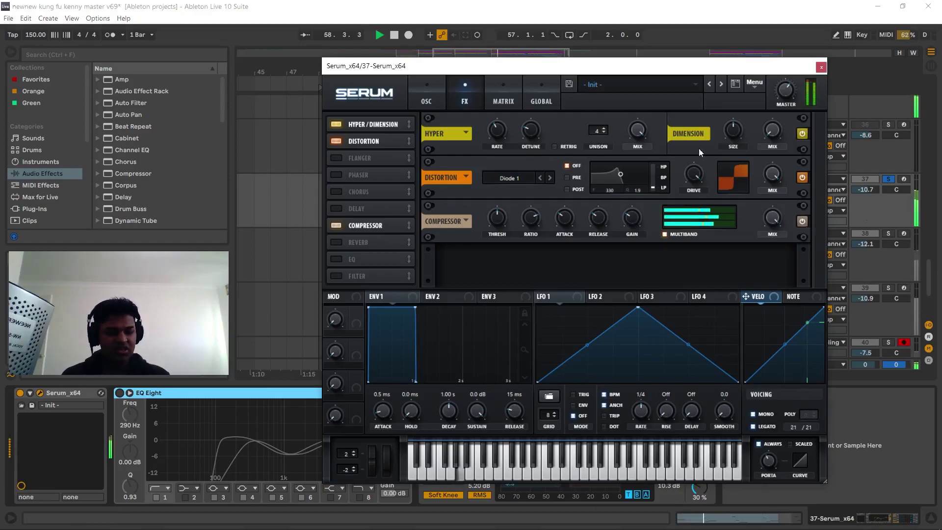
{"action": "left_click", "coordinate": [821, 66]}
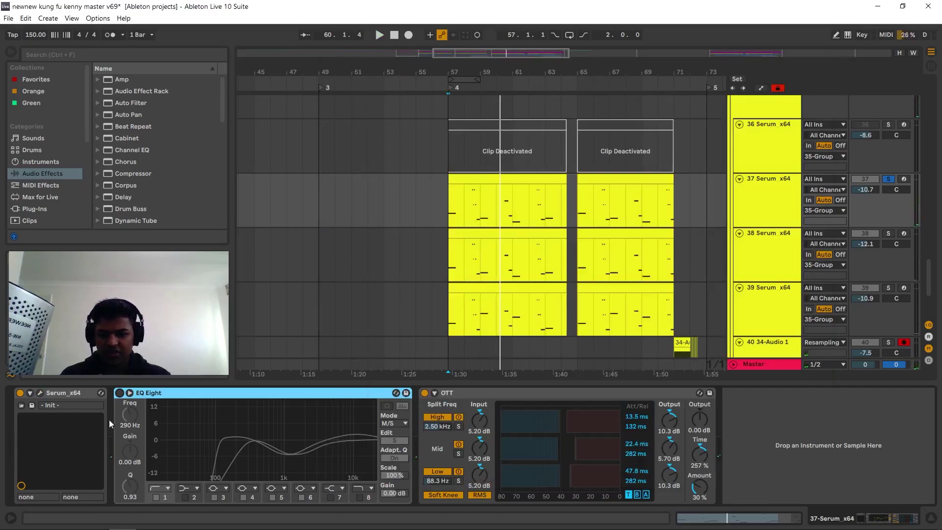
Turn track 37's EQ Eight back on, switch its M/S editing to the mid channel and play from bar 57.
{"action": "left_click", "coordinate": [119, 393]}
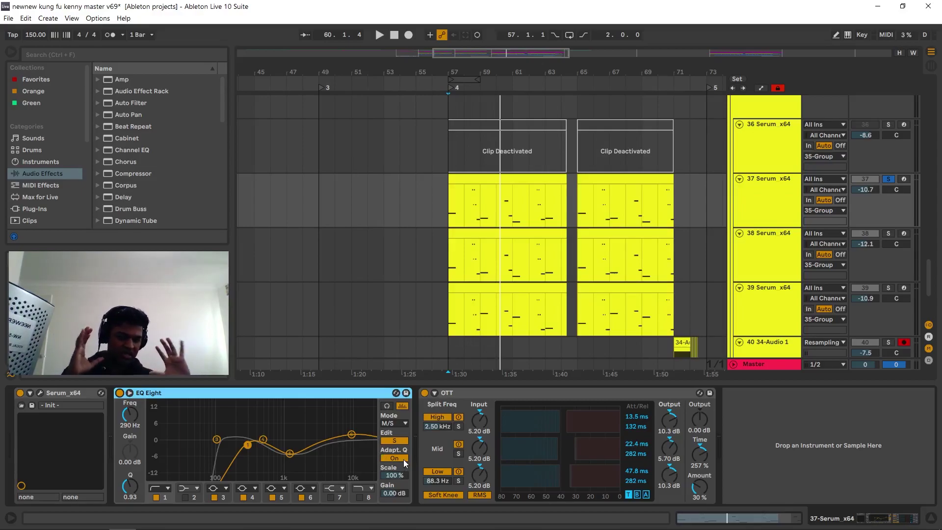
{"action": "mouse_move", "coordinate": [403, 529]}
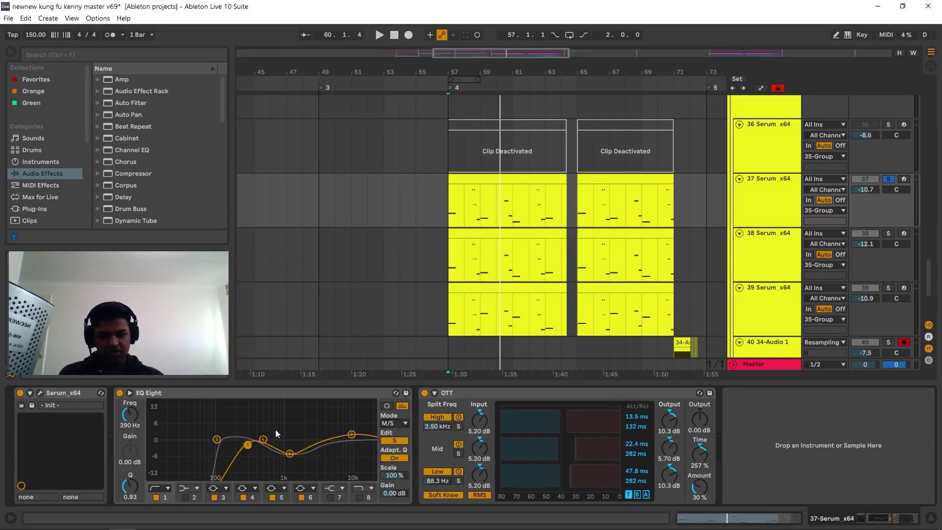
{"action": "left_click", "coordinate": [394, 440]}
{"action": "key", "text": "space"}
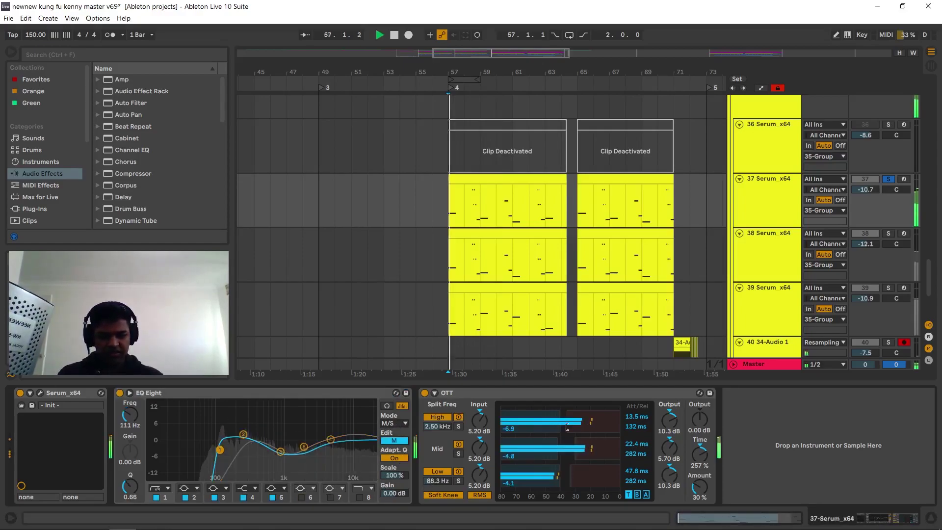
Switch track 37's EQ Eight editing to the side channel, and select and solo track 38 from bar 57.
{"action": "left_click", "coordinate": [393, 440]}
{"action": "left_click", "coordinate": [772, 262]}
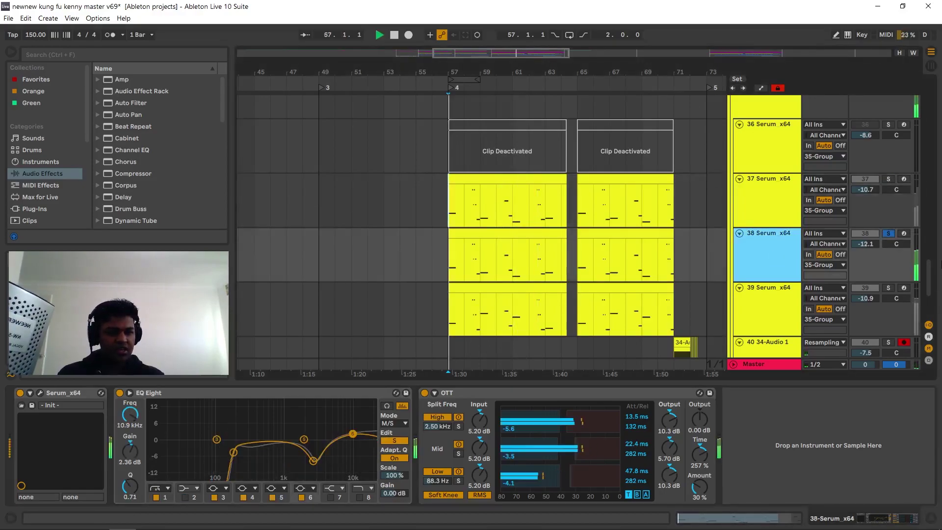
Open track 38's Serum plugin, examine its oscillators and its Filter, Distortion and Compressor effects, and close the plugin.
{"action": "left_click", "coordinate": [41, 393]}
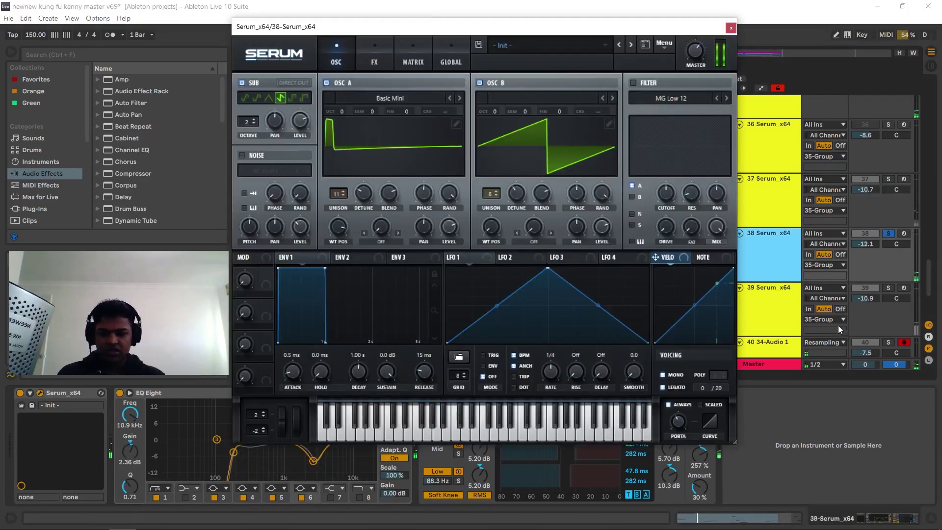
{"action": "left_click", "coordinate": [373, 61]}
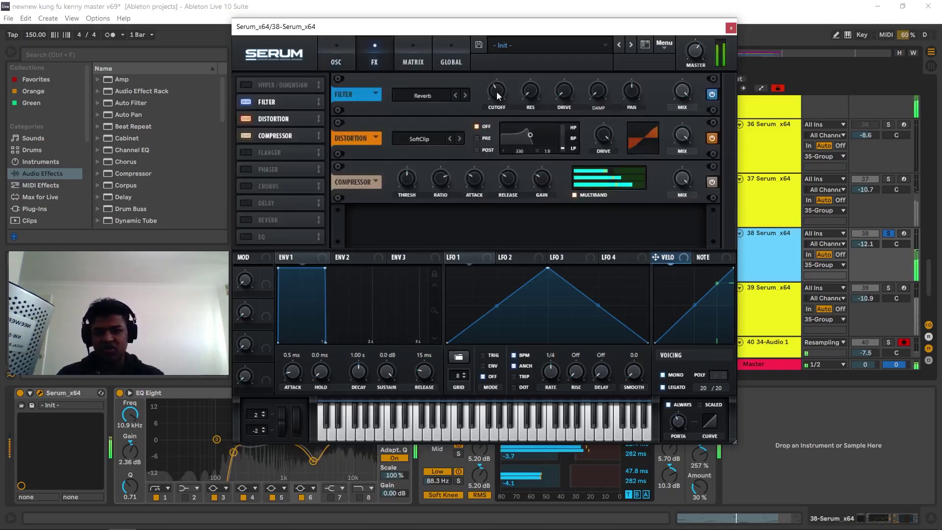
{"action": "left_click", "coordinate": [731, 29]}
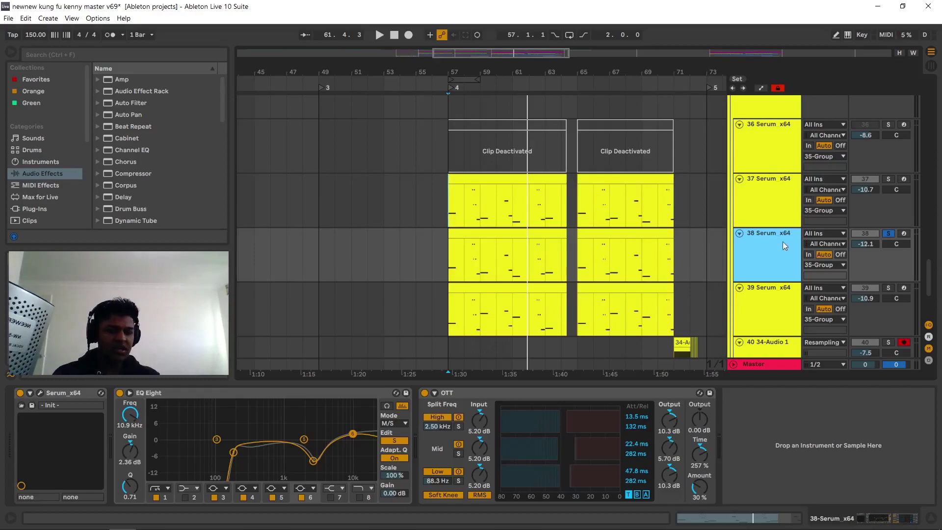
Solo track 39 and play its Serum sub bass from bar 57.
{"action": "scroll", "coordinate": [808, 229], "scroll_direction": "down", "scroll_amount": 2}
{"action": "left_click", "coordinate": [782, 266]}
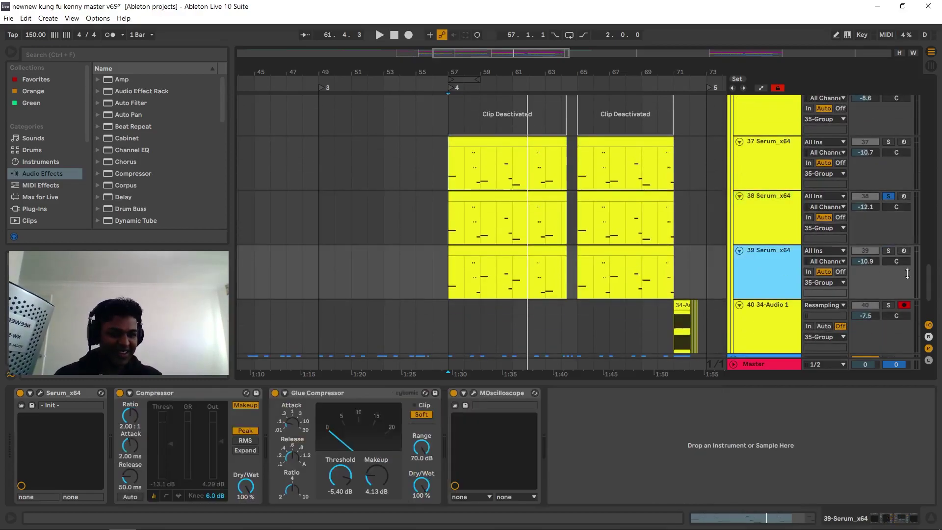
{"action": "left_click", "coordinate": [888, 251]}
{"action": "key", "text": "space"}
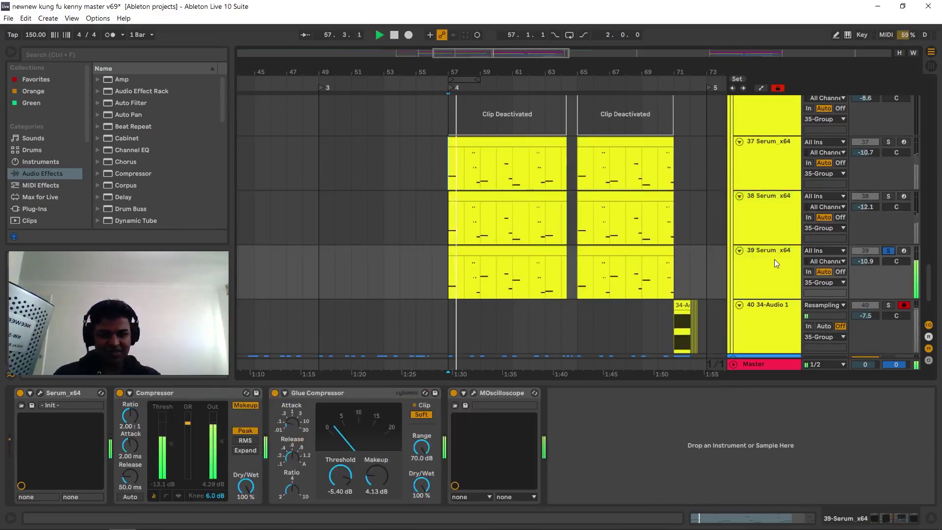
{"action": "left_click", "coordinate": [754, 282]}
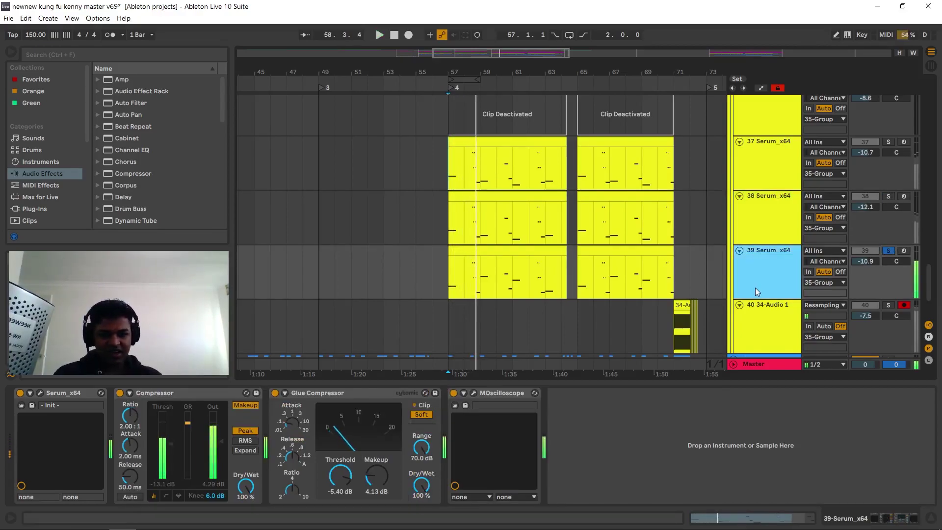
Examine track 39's Serum sound and its waveform in MOscilloscope during playback, closing the plugin windows and stopping playback.
{"action": "left_click", "coordinate": [40, 392]}
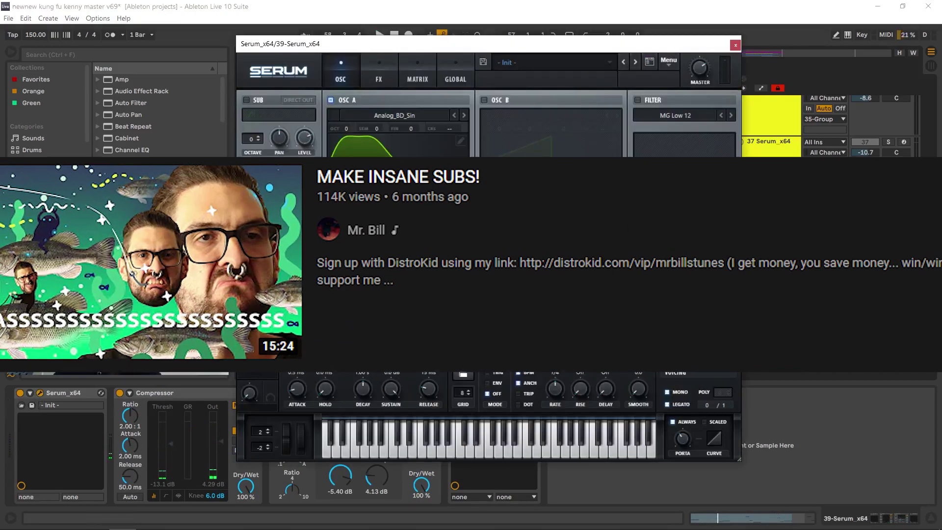
{"action": "left_click", "coordinate": [384, 71]}
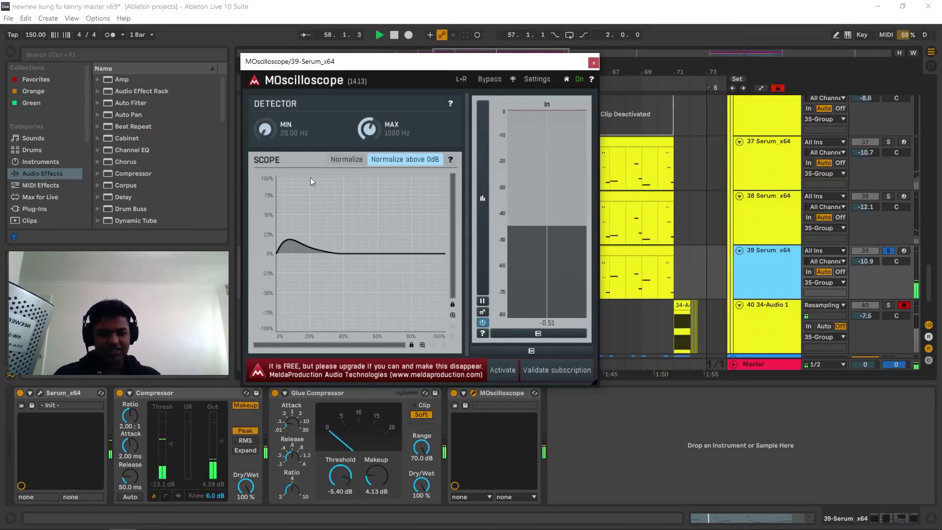
{"action": "left_click", "coordinate": [594, 62]}
{"action": "key", "text": "space"}
Solo track 40 and play its resampled audio clips from bar 71 through the Auto Filter.
{"action": "scroll", "coordinate": [698, 233], "scroll_direction": "down", "scroll_amount": 3}
{"action": "scroll", "coordinate": [698, 236], "scroll_direction": "up", "scroll_amount": 4}
{"action": "left_click", "coordinate": [626, 243]}
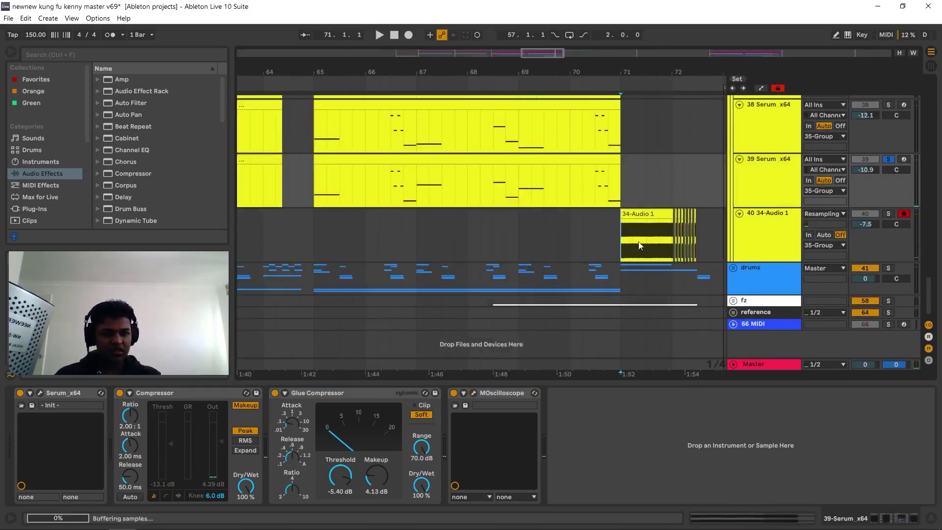
{"action": "left_click", "coordinate": [888, 214]}
{"action": "key", "text": "space"}
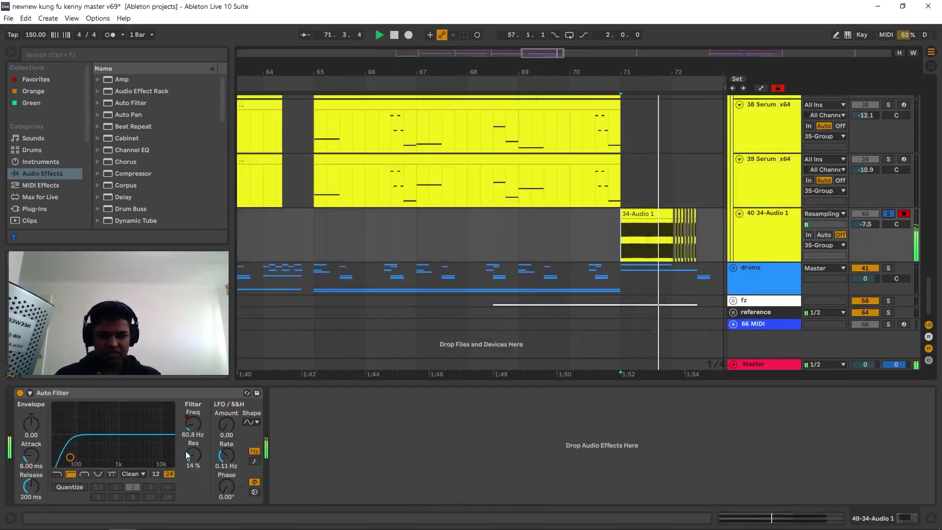
{"action": "left_click_drag", "start_coordinate": [628, 82], "coordinate": [730, 181]}
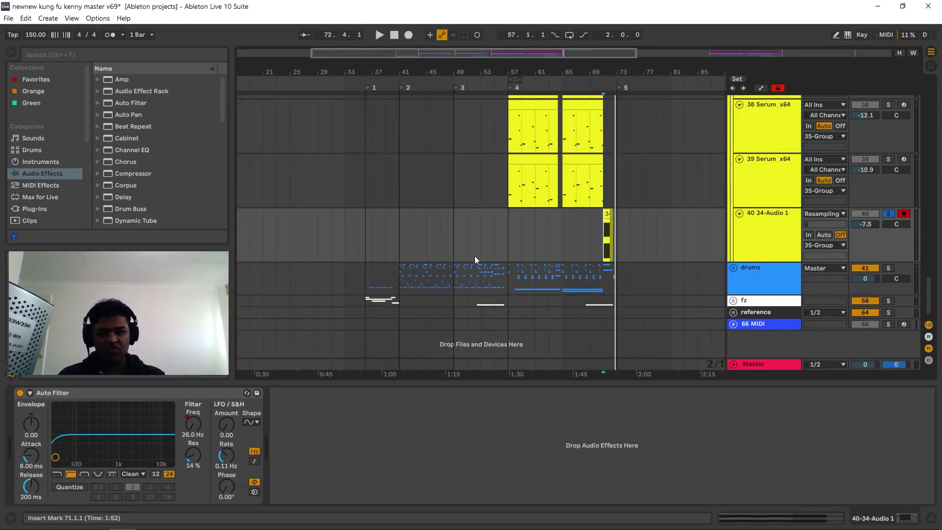
{"action": "key", "text": "space"}
Set the start position to bar 41, unsolo track 40, and solo and unfold the drums group.
{"action": "left_click", "coordinate": [364, 279]}
{"action": "left_click", "coordinate": [398, 278]}
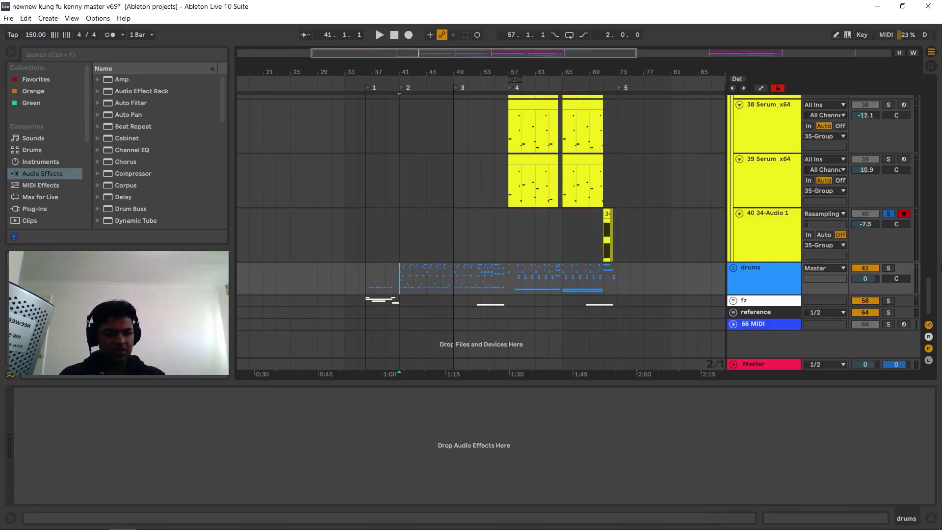
{"action": "left_click", "coordinate": [889, 215]}
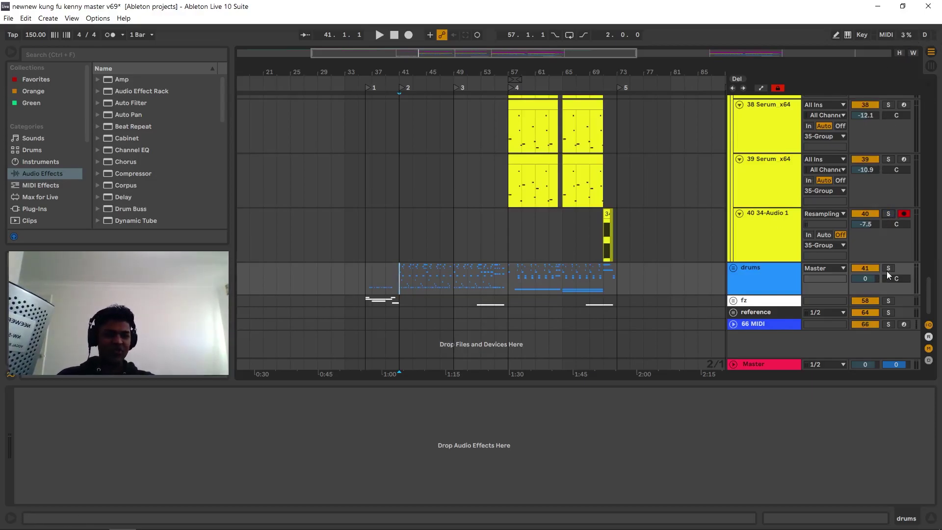
{"action": "left_click", "coordinate": [888, 268]}
{"action": "left_click", "coordinate": [733, 267]}
Play the soloed drums group from bar 41 and stop after a few bars.
{"action": "scroll", "coordinate": [745, 197], "scroll_direction": "down", "scroll_amount": 5}
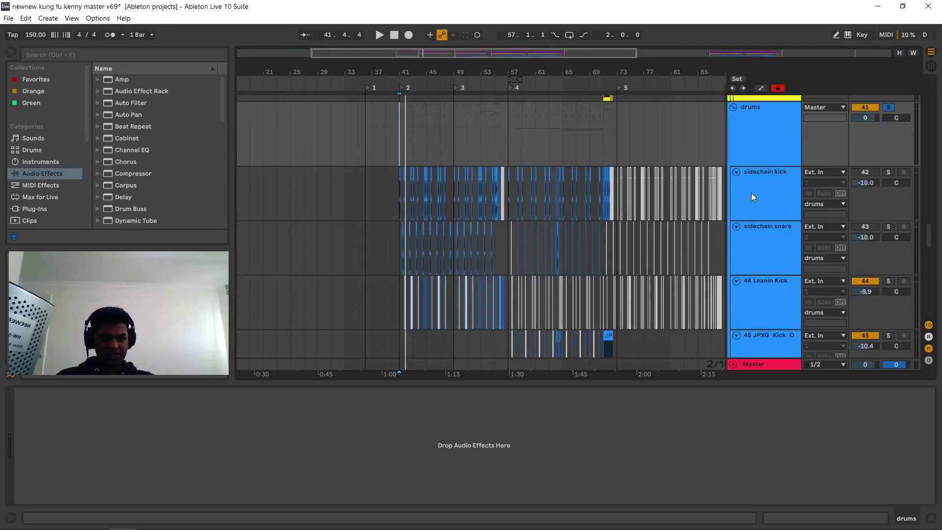
{"action": "scroll", "coordinate": [320, 162], "scroll_direction": "up", "scroll_amount": 2}
{"action": "key", "text": "plus"}
{"action": "key", "text": "plus"}
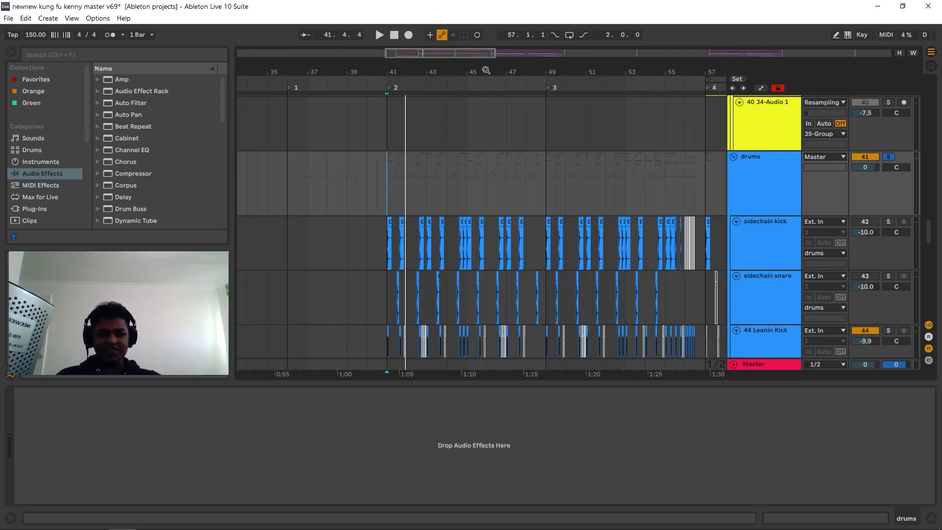
{"action": "key", "text": "space"}
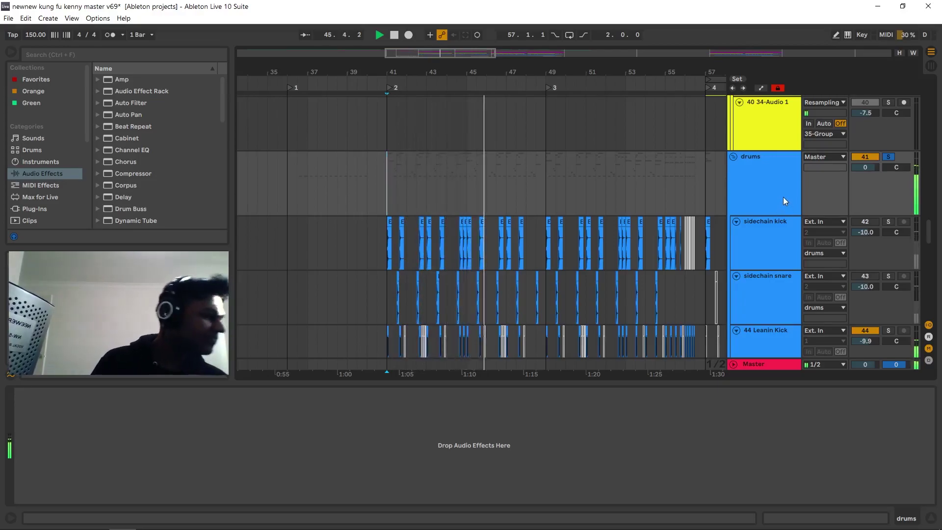
{"action": "key", "text": "space"}
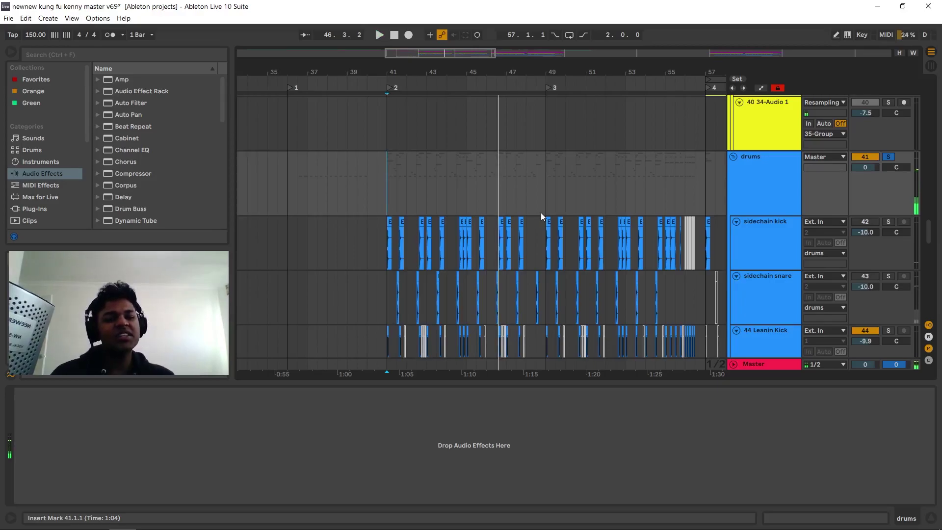
Look through the drums group's sidechain, kick, percussion and snare tracks in the arrangement.
{"action": "scroll", "coordinate": [537, 236], "scroll_direction": "down", "scroll_amount": 3}
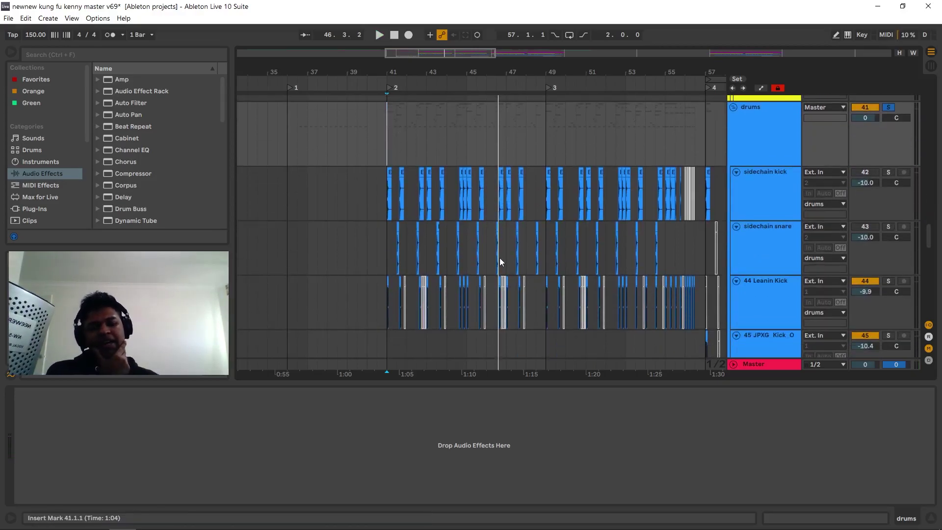
{"action": "scroll", "coordinate": [369, 260], "scroll_direction": "down", "scroll_amount": 5}
{"action": "key", "text": "Tab"}
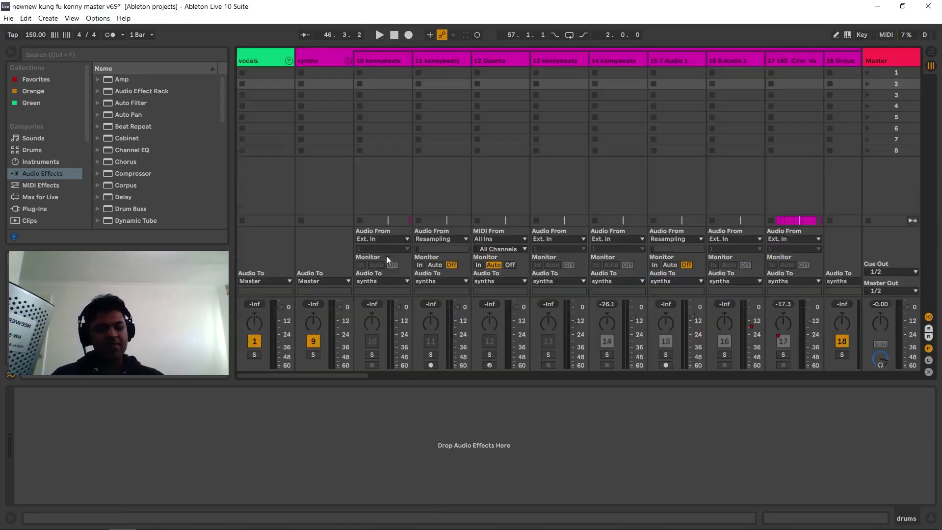
{"action": "key", "text": "Tab"}
{"action": "scroll", "coordinate": [427, 238], "scroll_direction": "down", "scroll_amount": 3}
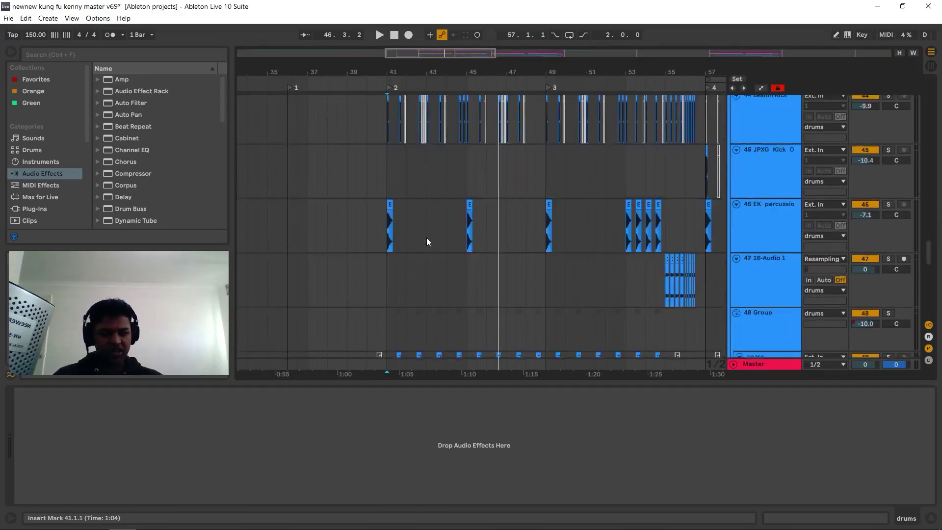
{"action": "scroll", "coordinate": [428, 241], "scroll_direction": "down", "scroll_amount": 1}
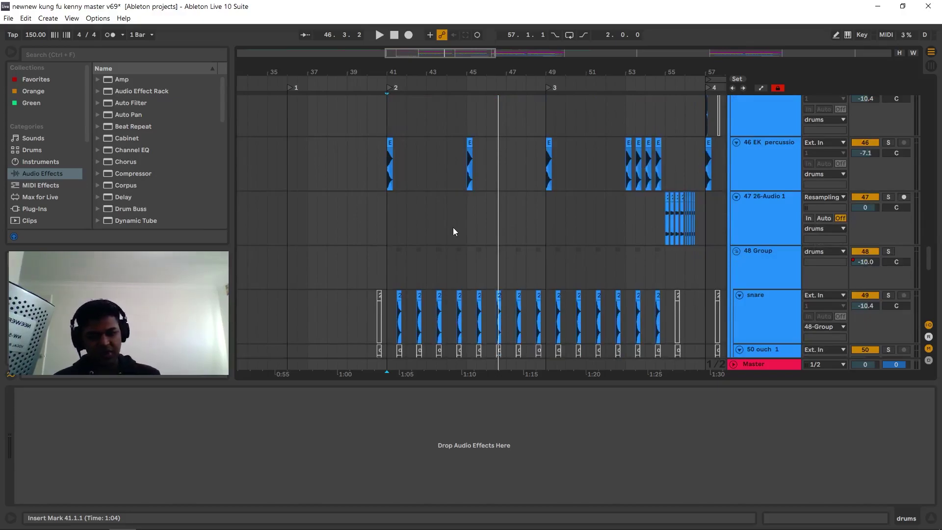
{"action": "scroll", "coordinate": [511, 208], "scroll_direction": "down", "scroll_amount": 1}
{"action": "scroll", "coordinate": [672, 198], "scroll_direction": "up", "scroll_amount": 6}
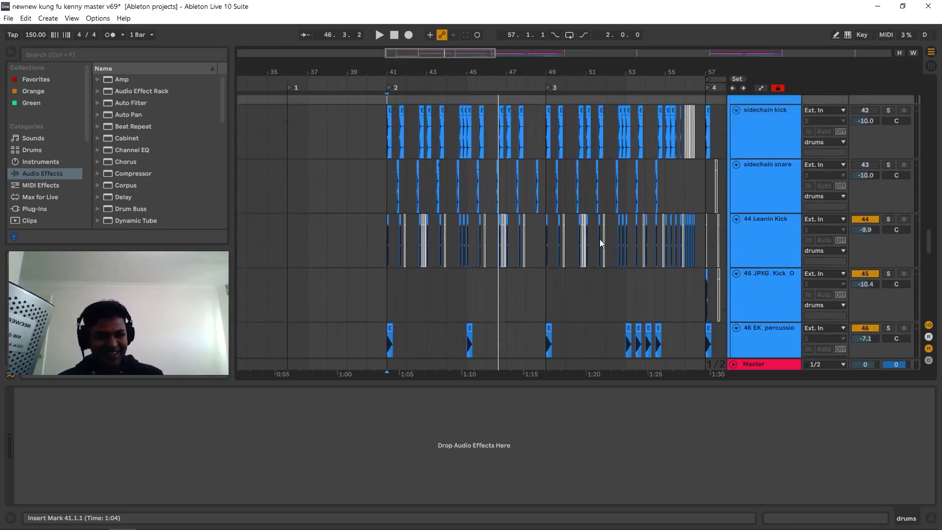
{"action": "scroll", "coordinate": [600, 239], "scroll_direction": "down", "scroll_amount": 2}
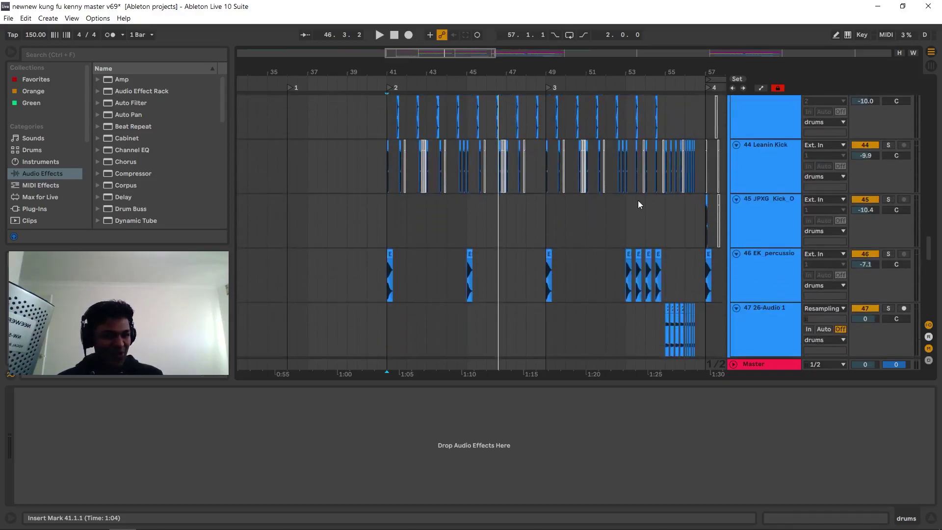
Solo the Leanin Kick track 44 and play it from bar 41 with its Glue Compressor shown.
{"action": "left_click", "coordinate": [888, 145]}
{"action": "key", "text": "space"}
{"action": "left_click", "coordinate": [744, 170]}
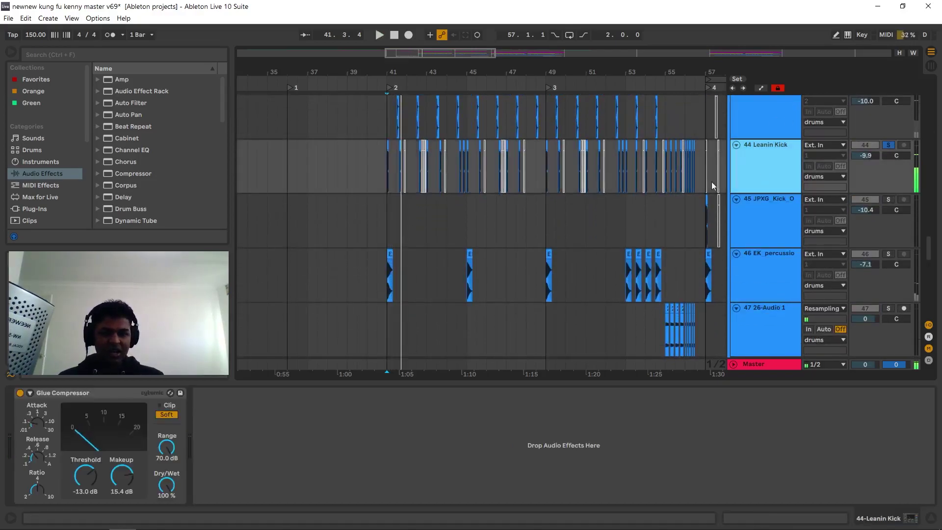
{"action": "key", "text": "space"}
{"action": "right_click", "coordinate": [386, 144]}
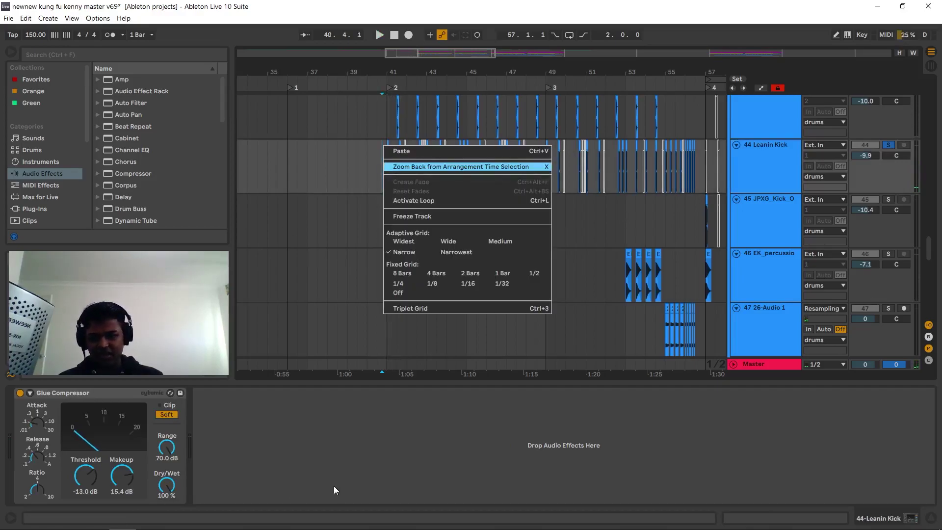
{"action": "key", "text": "Escape"}
Solo the EK percussion track 46 and play its first clip from bar 41.
{"action": "scroll", "coordinate": [875, 193], "scroll_direction": "down", "scroll_amount": 3}
{"action": "left_click", "coordinate": [889, 118]}
{"action": "left_click", "coordinate": [387, 138]}
{"action": "key", "text": "space"}
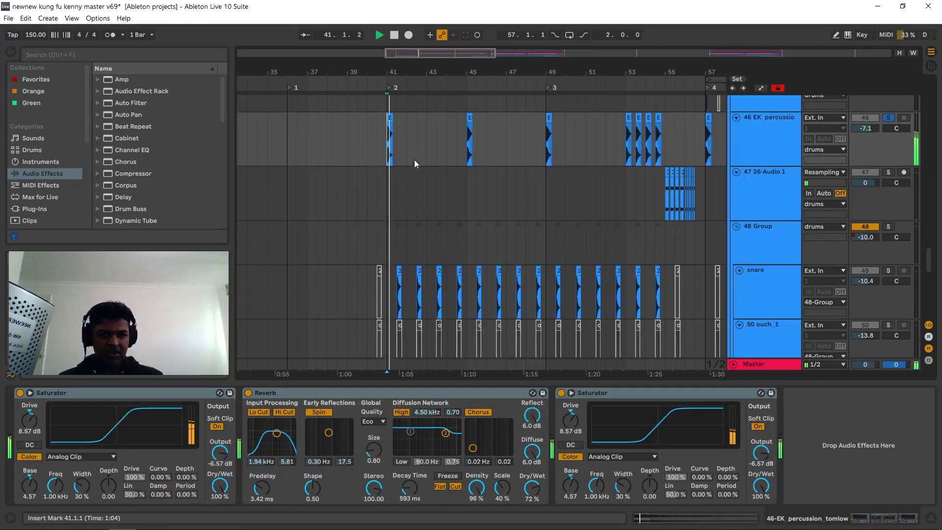
{"action": "key", "text": "space"}
Locate the first EK_percussion_tomlow clip's sample file in the browser and play the track from bar 41.
{"action": "right_click", "coordinate": [385, 143]}
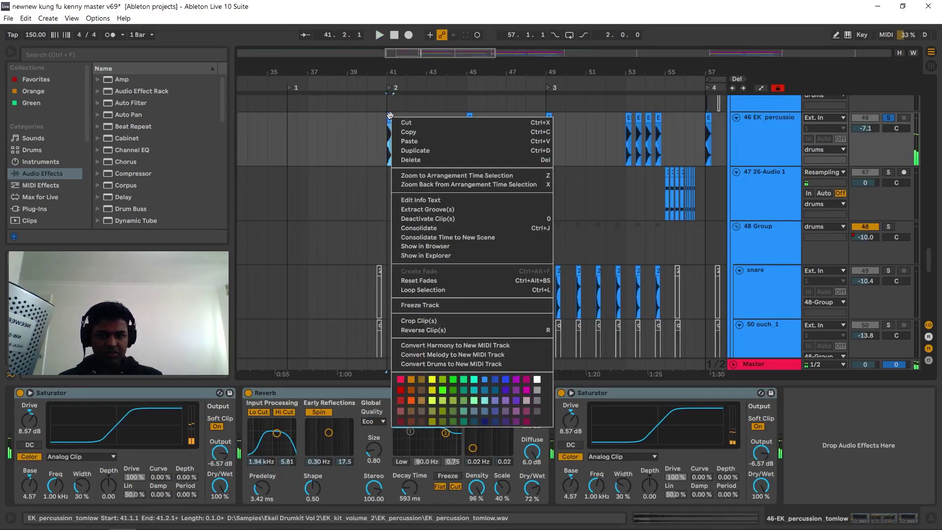
{"action": "left_click", "coordinate": [425, 247]}
{"action": "key", "text": "space"}
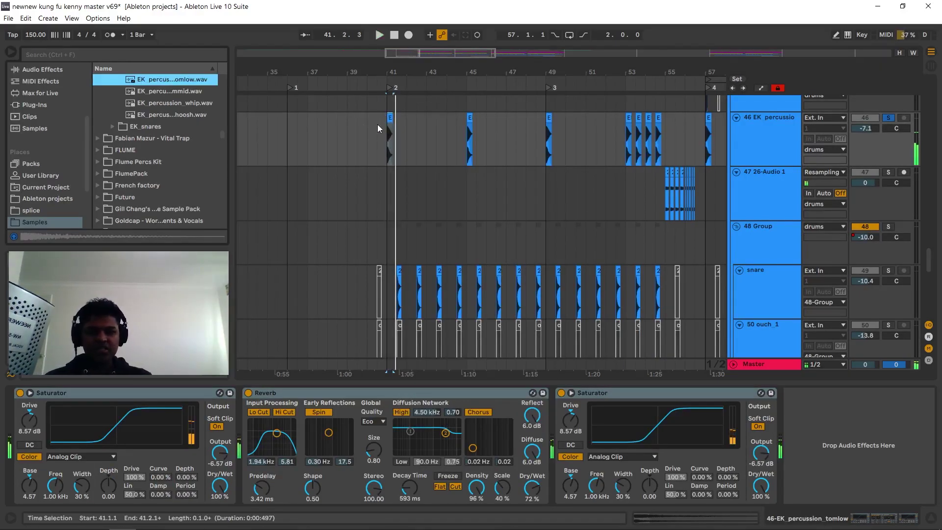
Audition the tom clip with track 46's two Saturators and Reverb bypassed, turning the devices back on one by one.
{"action": "key", "text": "plus"}
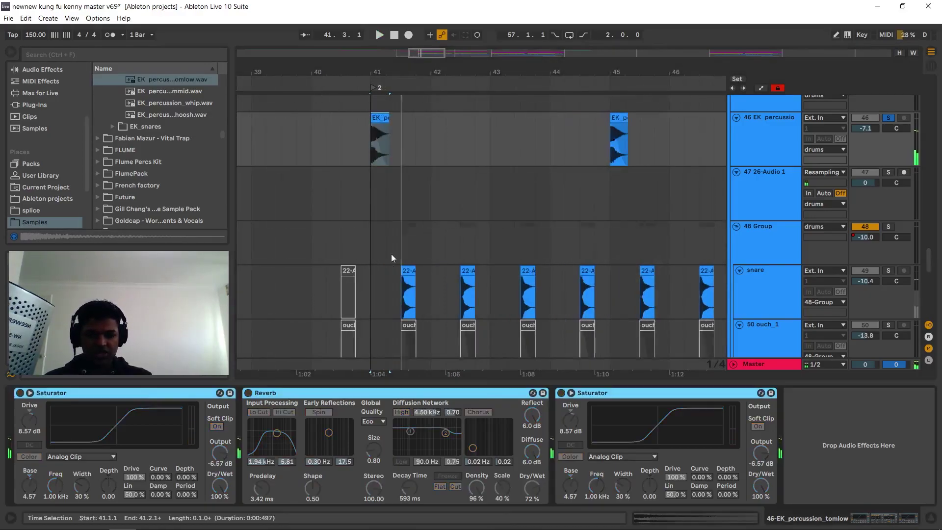
{"action": "left_click", "coordinate": [143, 396]}
{"action": "key", "text": "space"}
{"action": "left_click", "coordinate": [248, 392]}
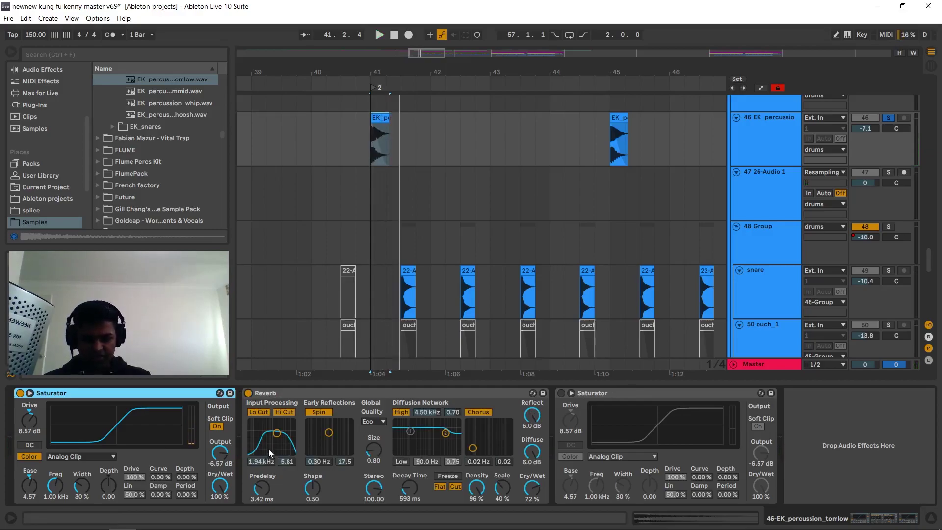
{"action": "left_click", "coordinate": [562, 393]}
{"action": "key", "text": "space"}
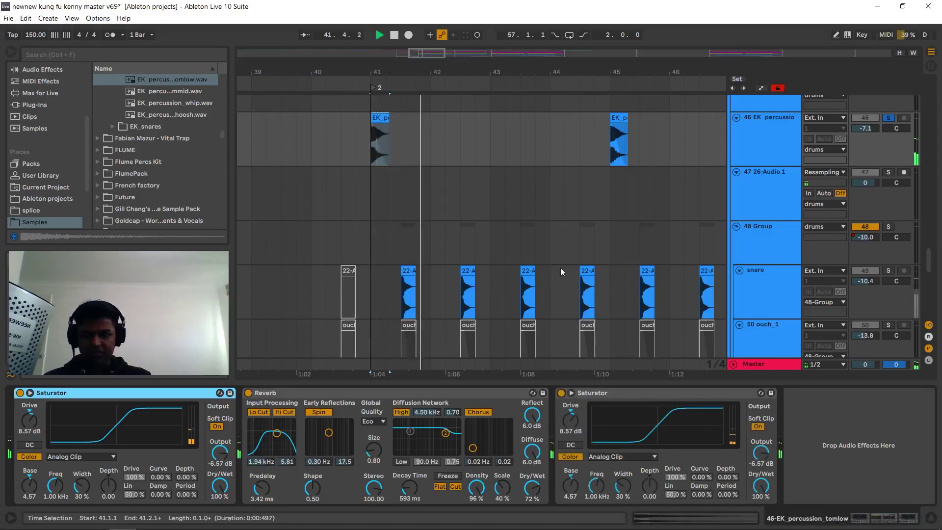
Set the start position to the first snare hit at 41.3 and solo the snare track 49.
{"action": "scroll", "coordinate": [493, 257], "scroll_direction": "down", "scroll_amount": 3}
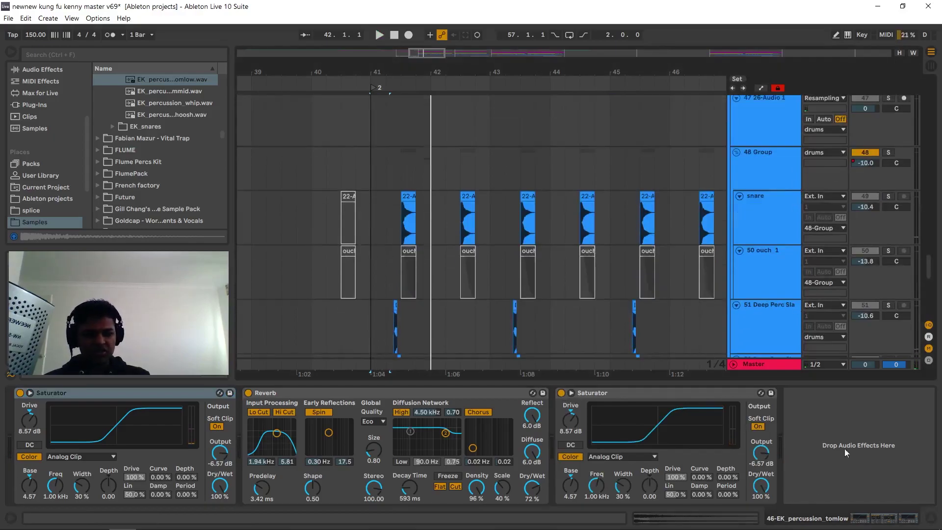
{"action": "scroll", "coordinate": [778, 153], "scroll_direction": "down", "scroll_amount": 2}
{"action": "key", "text": "space"}
{"action": "left_click", "coordinate": [400, 176]}
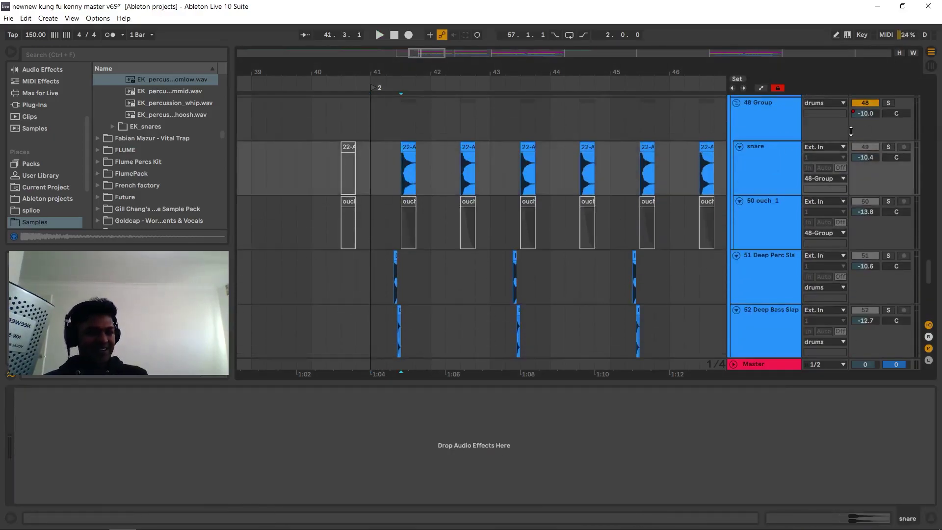
{"action": "left_click", "coordinate": [888, 147]}
{"action": "scroll", "coordinate": [854, 147], "scroll_direction": "up", "scroll_amount": 1}
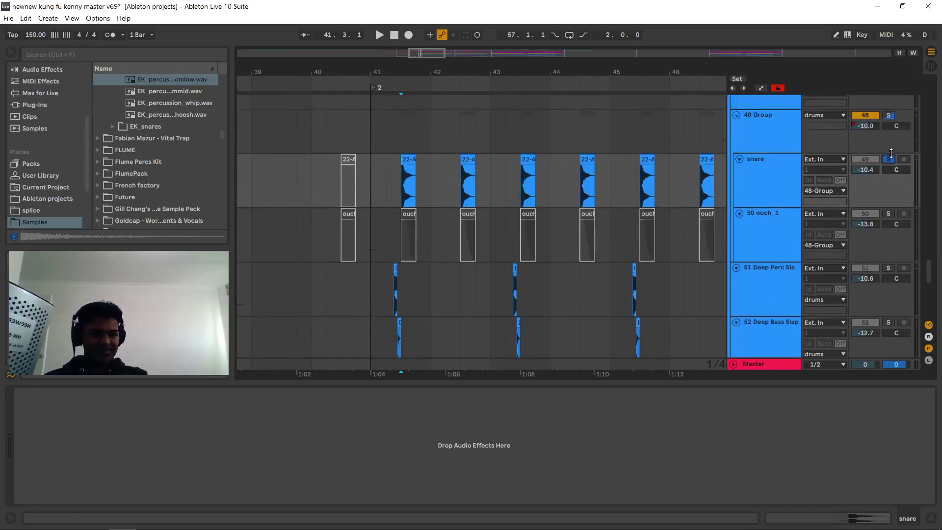
Play the snare alone, and audition percussion tracks 51 to 54 soloed together from 41.2.
{"action": "key", "text": "space"}
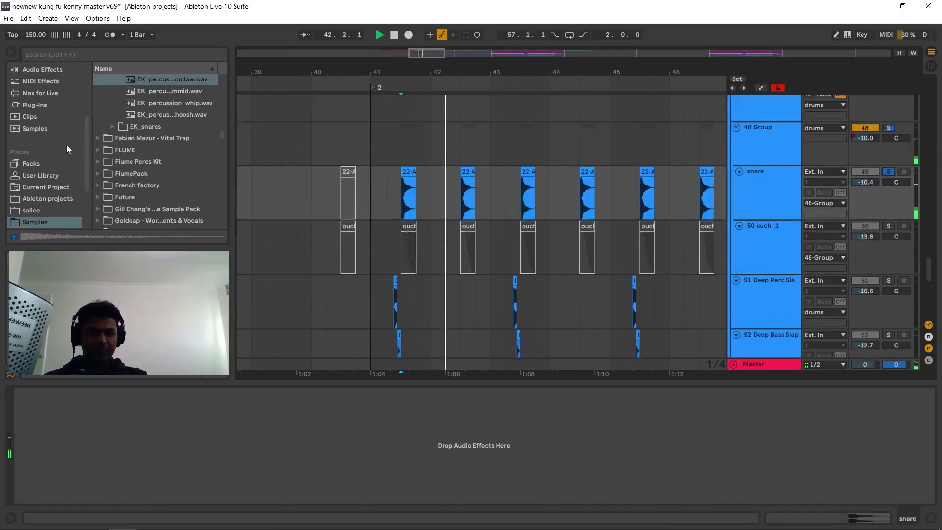
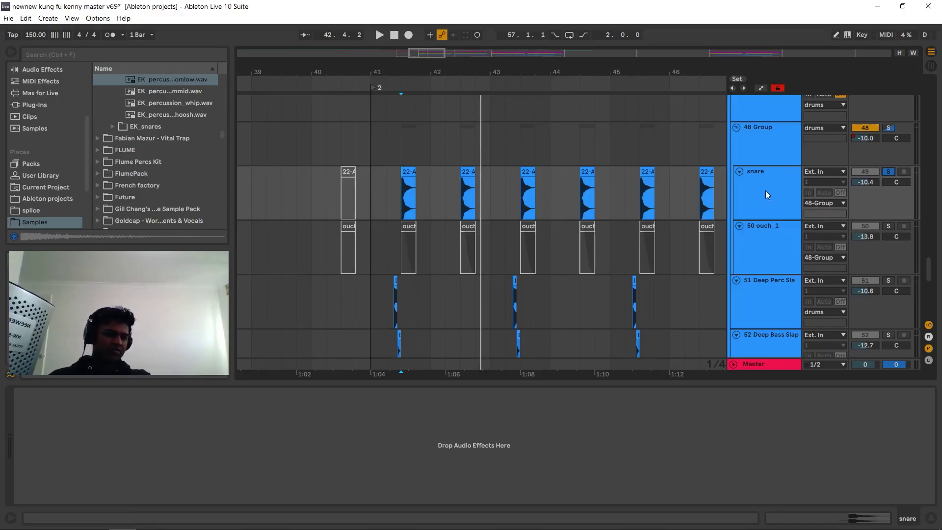
{"action": "scroll", "coordinate": [546, 236], "scroll_direction": "down", "scroll_amount": 5}
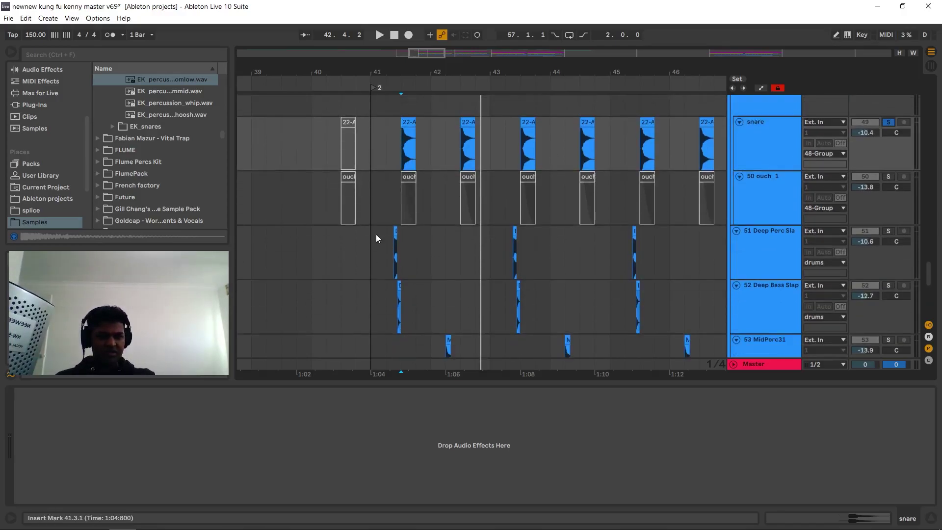
{"action": "left_click", "coordinate": [386, 230]}
{"action": "left_click", "coordinate": [891, 199]}
{"action": "key", "text": "space"}
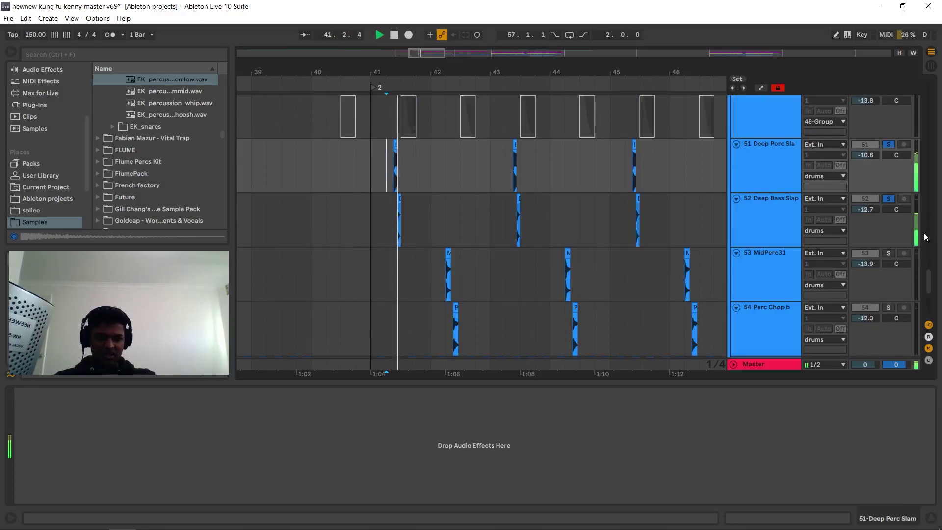
{"action": "key", "text": "space"}
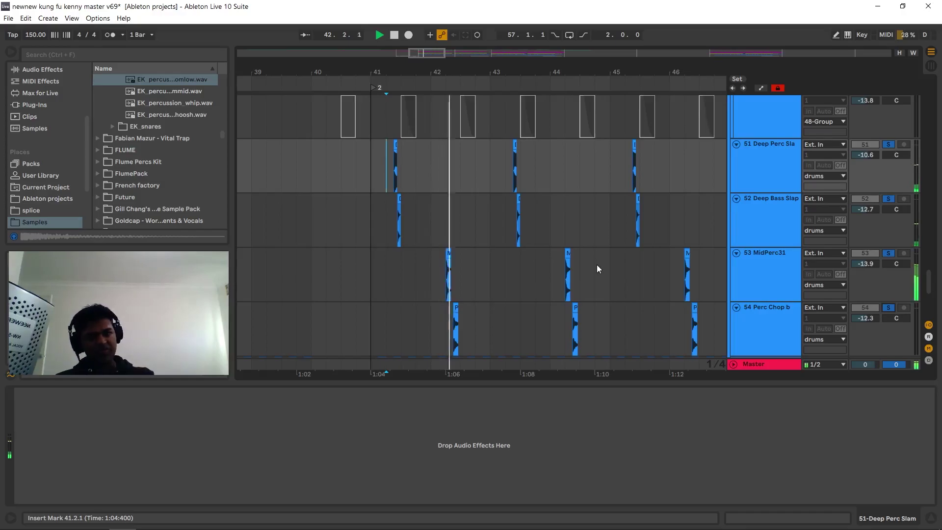
{"action": "key", "text": "space"}
Add the snare track 49 to the soloed percussion tracks and play them together from 41.2.
{"action": "scroll", "coordinate": [617, 255], "scroll_direction": "up", "scroll_amount": 5}
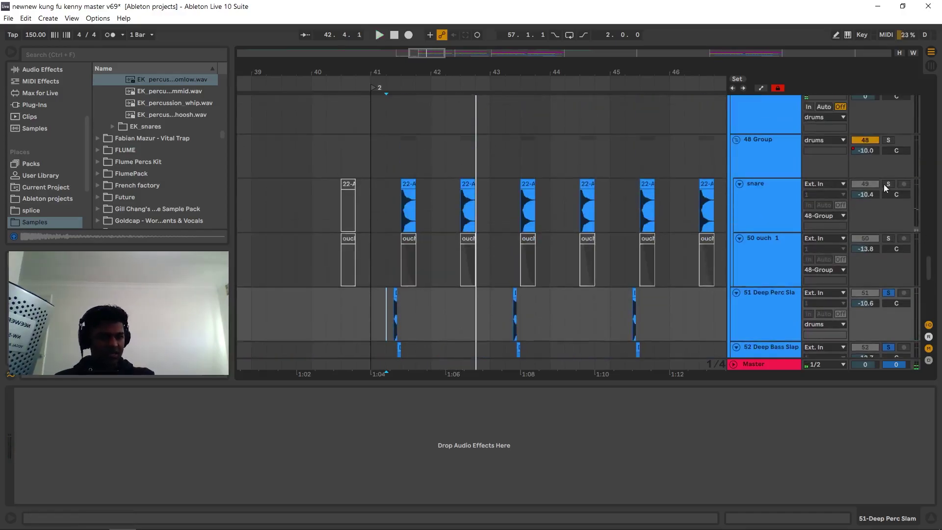
{"action": "left_click", "coordinate": [889, 184]}
{"action": "key", "text": "space"}
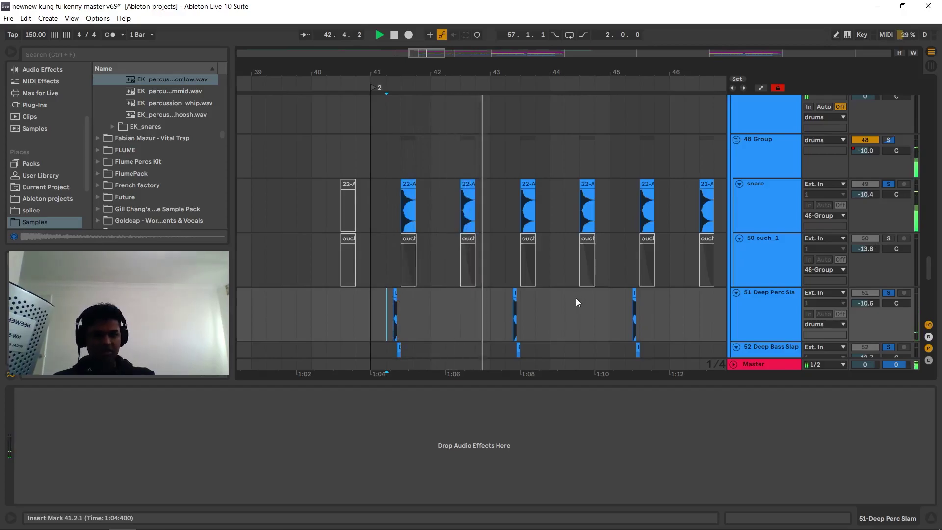
{"action": "key", "text": "space"}
Examine the placement of the percussion clips on tracks 51 to 54 across bars 41 and 42.
{"action": "scroll", "coordinate": [576, 298], "scroll_direction": "down", "scroll_amount": 8}
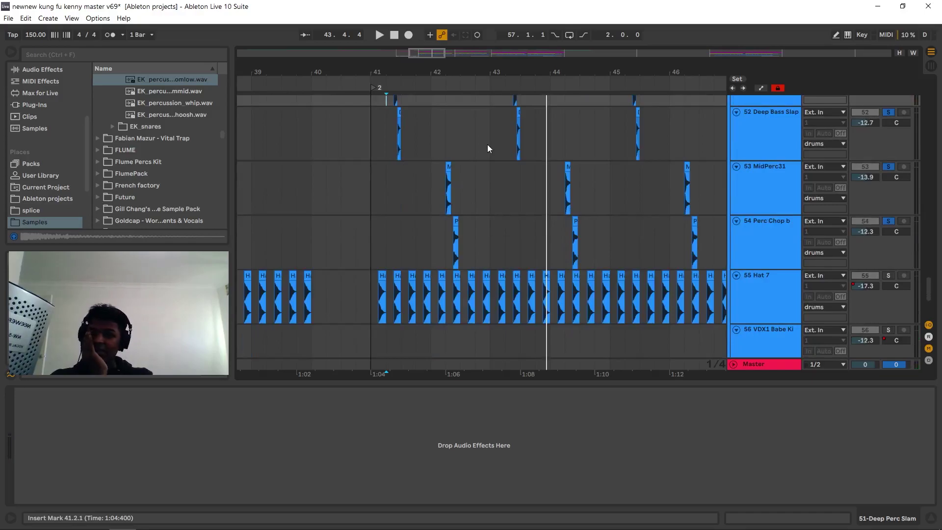
{"action": "scroll", "coordinate": [484, 146], "scroll_direction": "up", "scroll_amount": 2}
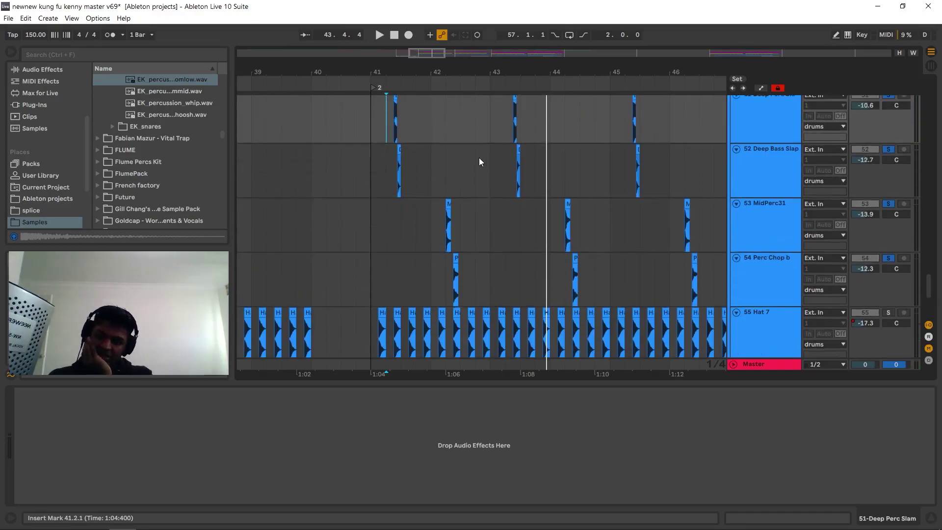
{"action": "scroll", "coordinate": [479, 161], "scroll_direction": "up", "scroll_amount": 1}
{"action": "left_click_drag", "start_coordinate": [393, 74], "coordinate": [392, 147]}
{"action": "key", "text": "minus"}
{"action": "key", "text": "minus"}
{"action": "key", "text": "minus"}
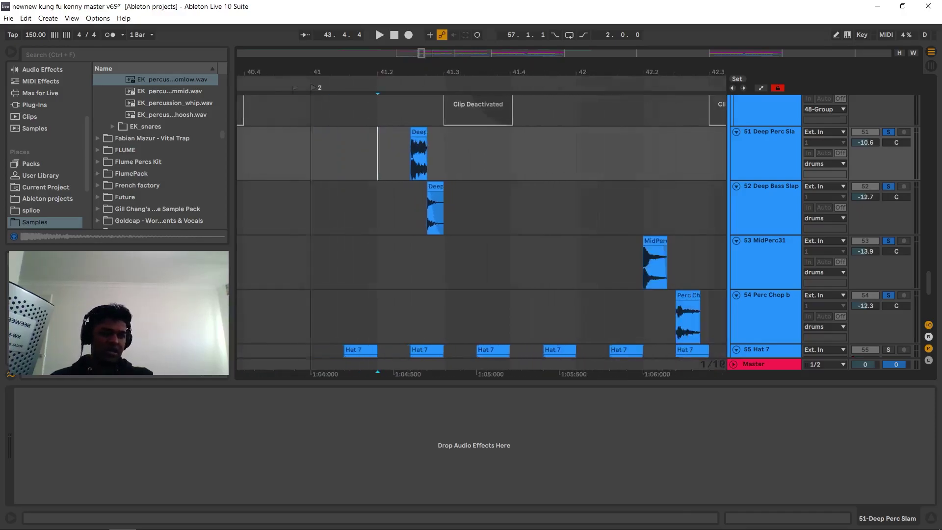
{"action": "key", "text": "plus"}
Solo only the Hat 7 track 55 and play its pattern from bar 41.
{"action": "scroll", "coordinate": [395, 228], "scroll_direction": "down", "scroll_amount": 2}
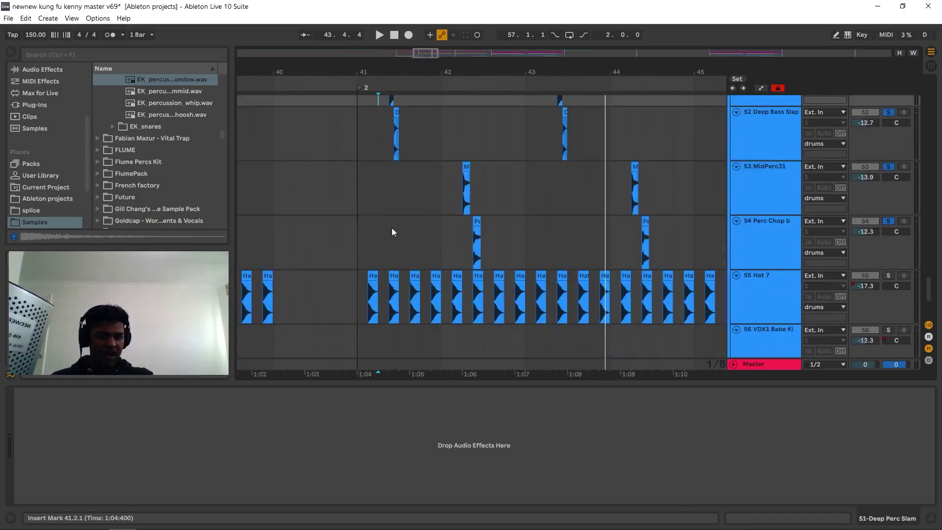
{"action": "left_click", "coordinate": [356, 300]}
{"action": "left_click", "coordinate": [889, 275]}
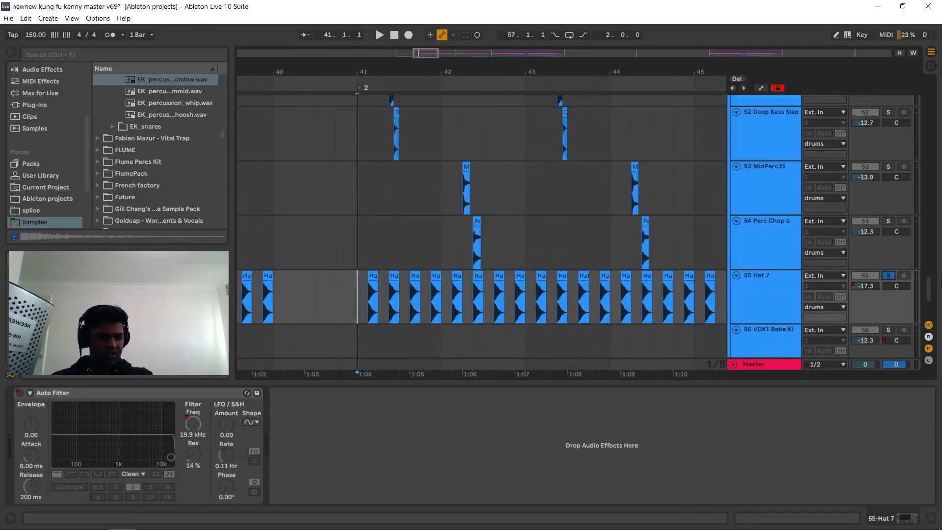
{"action": "key", "text": "space"}
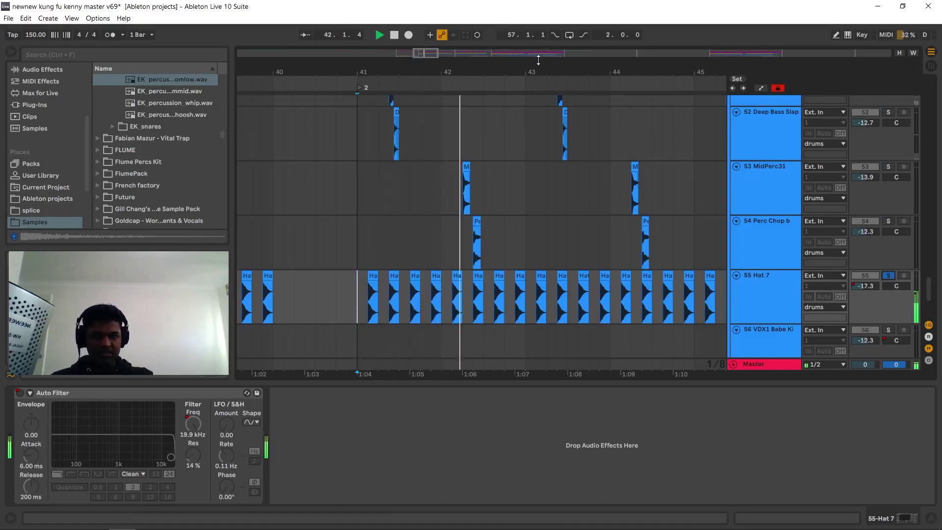
{"action": "scroll", "coordinate": [568, 221], "scroll_direction": "up", "scroll_amount": 1}
{"action": "key", "text": "minus"}
{"action": "key", "text": "minus"}
{"action": "key", "text": "minus"}
{"action": "key", "text": "minus"}
{"action": "key", "text": "minus"}
{"action": "key", "text": "space"}
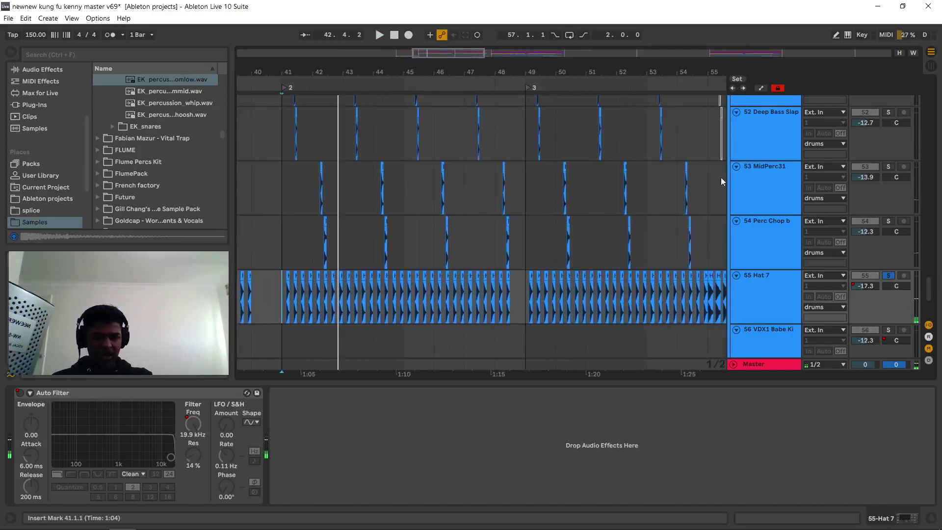
Solo the whole drums group 41 and play it briefly from bar 41.
{"action": "scroll", "coordinate": [749, 202], "scroll_direction": "up", "scroll_amount": 1}
{"action": "scroll", "coordinate": [750, 201], "scroll_direction": "up", "scroll_amount": 10}
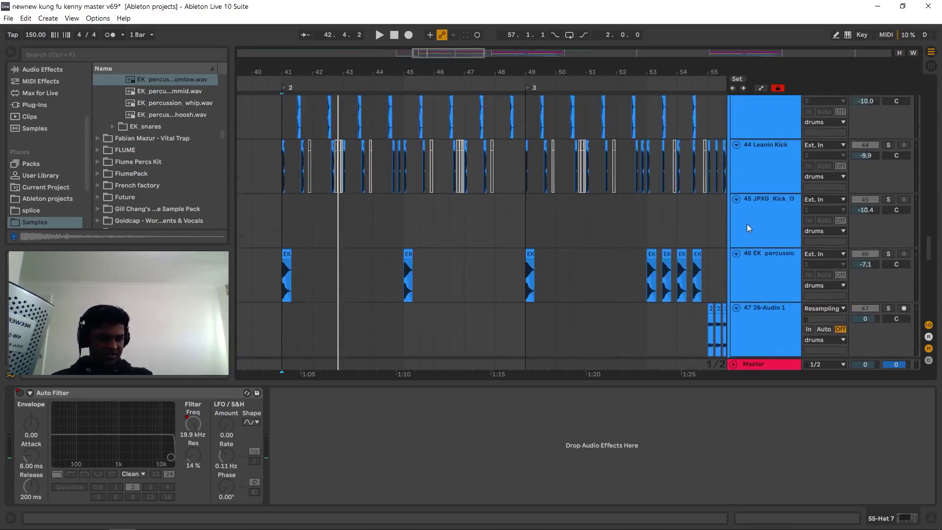
{"action": "scroll", "coordinate": [805, 176], "scroll_direction": "up", "scroll_amount": 3}
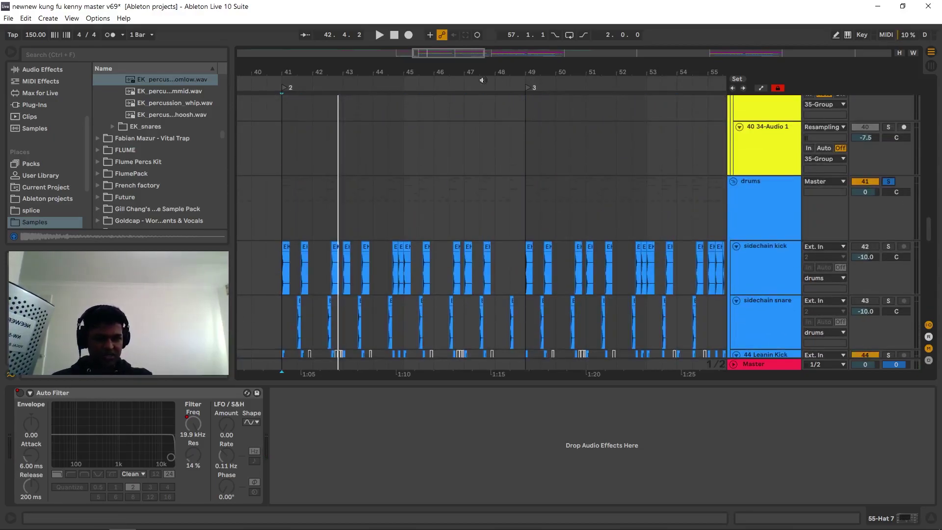
{"action": "key", "text": "minus"}
{"action": "key", "text": "minus"}
{"action": "key", "text": "minus"}
{"action": "key", "text": "minus"}
{"action": "key", "text": "minus"}
{"action": "key", "text": "space"}
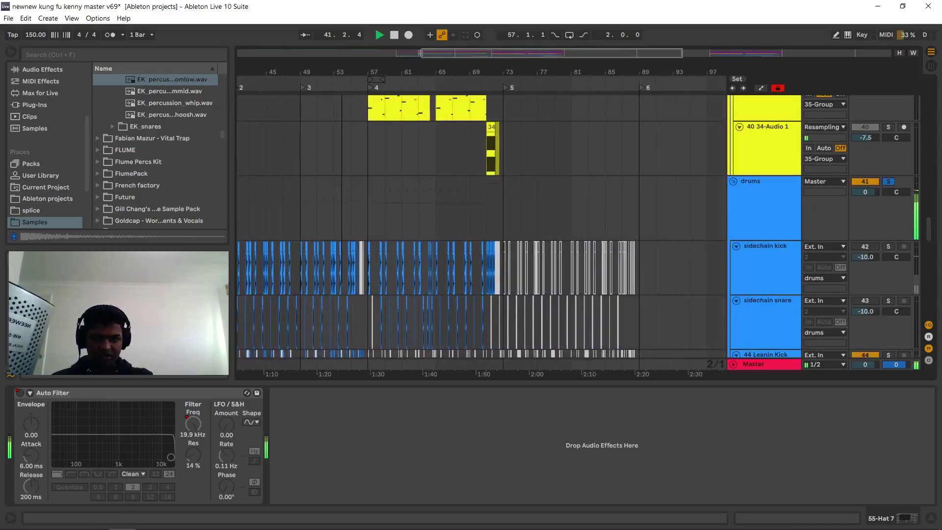
{"action": "key", "text": "space"}
Set the start position to bar 57 and play the soloed drums group from there.
{"action": "left_click", "coordinate": [377, 199]}
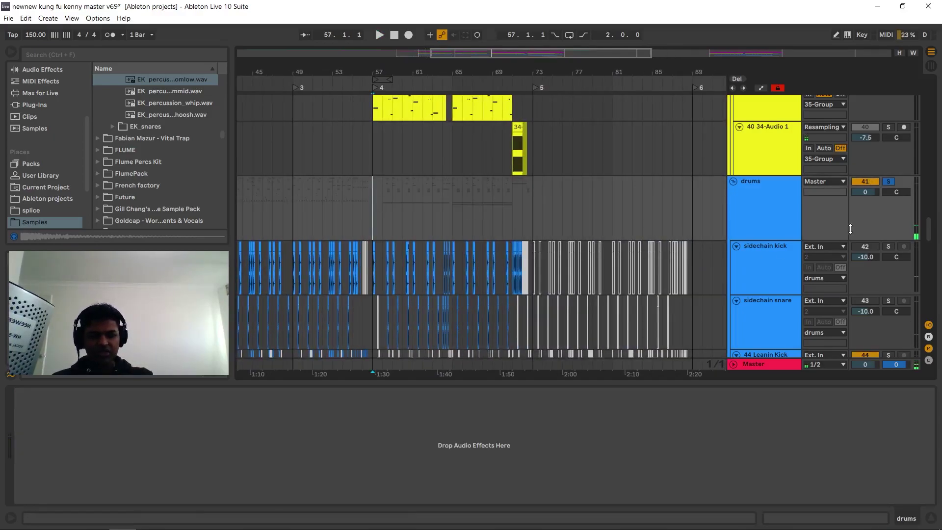
{"action": "key", "text": "space"}
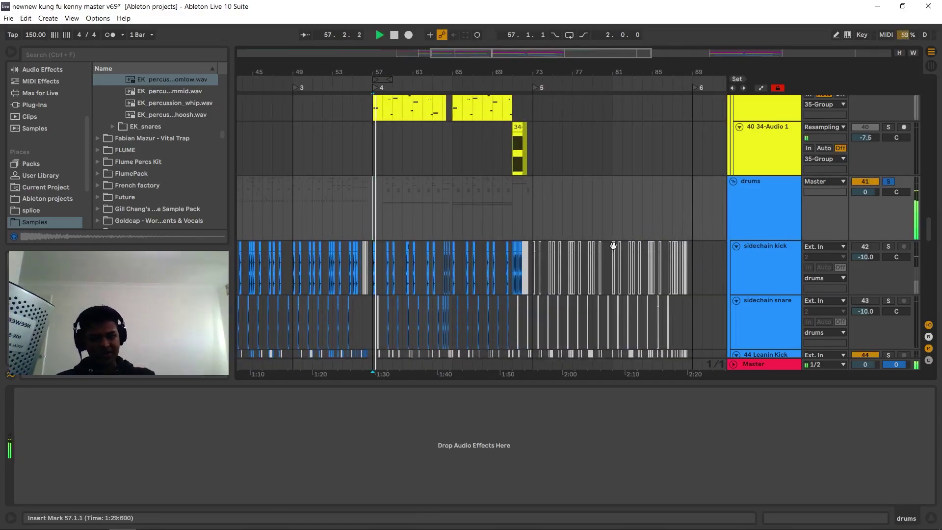
{"action": "scroll", "coordinate": [404, 235], "scroll_direction": "down", "scroll_amount": 5}
{"action": "key", "text": "space"}
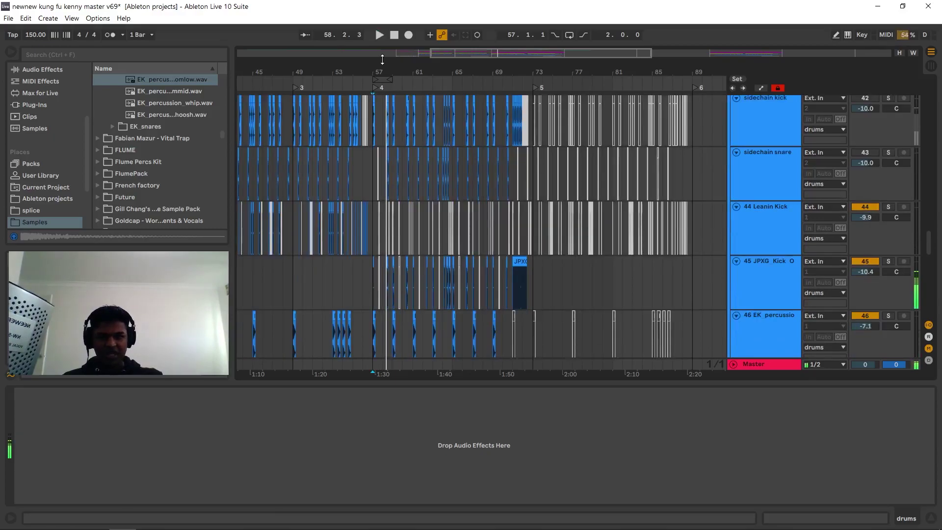
Locate the sample file of track 45's JPXG kick clip at bar 57 in the browser.
{"action": "key", "text": "plus"}
{"action": "key", "text": "plus"}
{"action": "key", "text": "plus"}
{"action": "key", "text": "plus"}
{"action": "scroll", "coordinate": [358, 275], "scroll_direction": "down", "scroll_amount": 3}
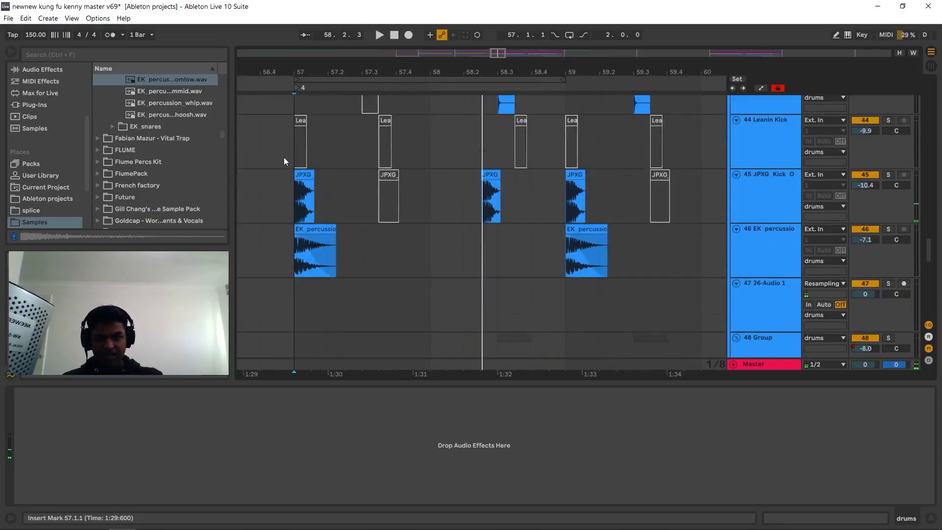
{"action": "right_click", "coordinate": [308, 177]}
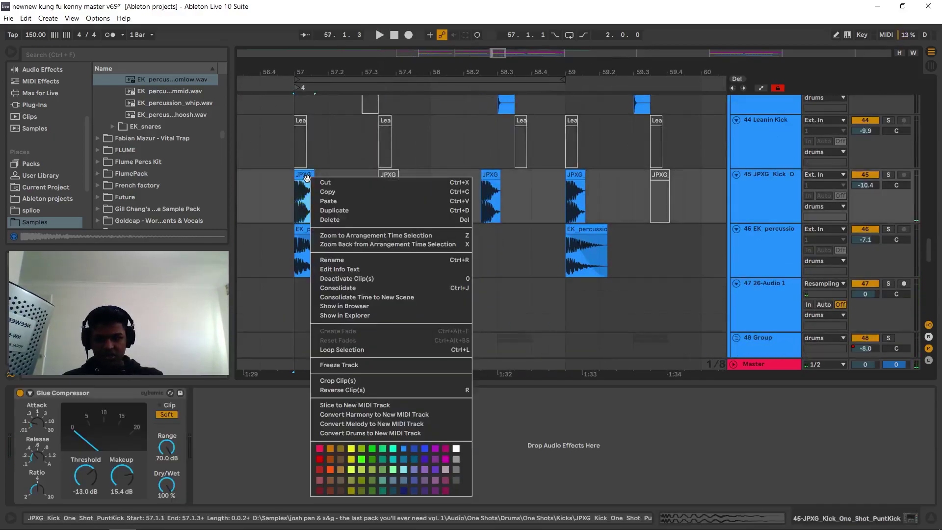
{"action": "left_click", "coordinate": [381, 306]}
Audition the JPXG kick track 45 and the EK percussion track 46 soloed from bar 57.
{"action": "scroll", "coordinate": [172, 187], "scroll_direction": "down", "scroll_amount": 3}
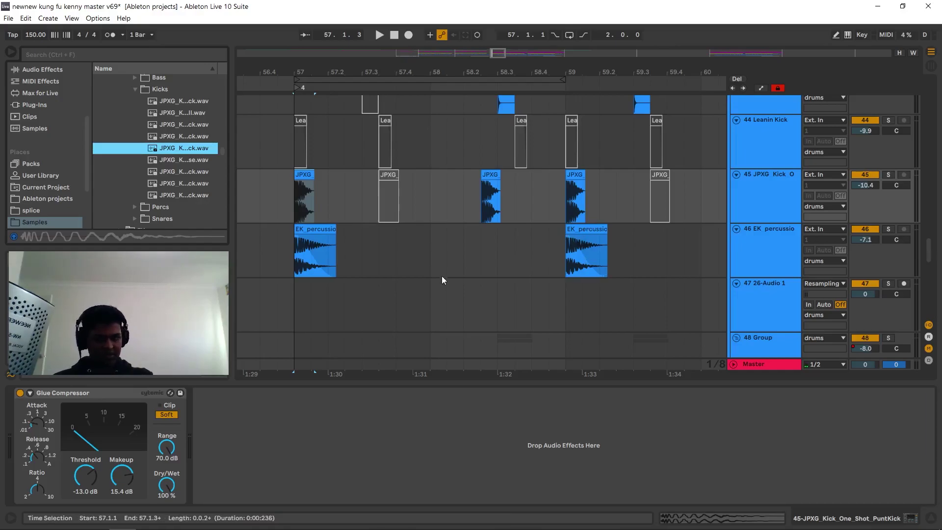
{"action": "left_click", "coordinate": [888, 174]}
{"action": "key", "text": "space"}
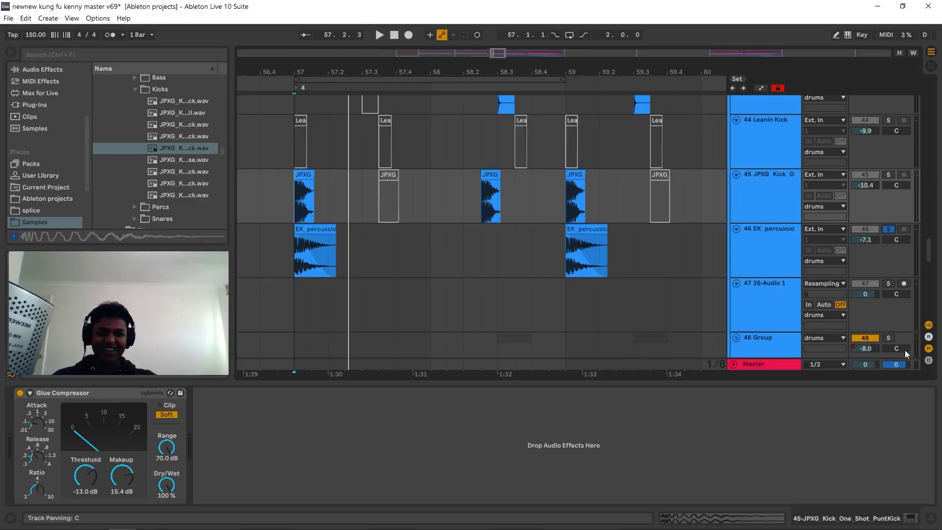
{"action": "scroll", "coordinate": [888, 274], "scroll_direction": "down", "scroll_amount": 2}
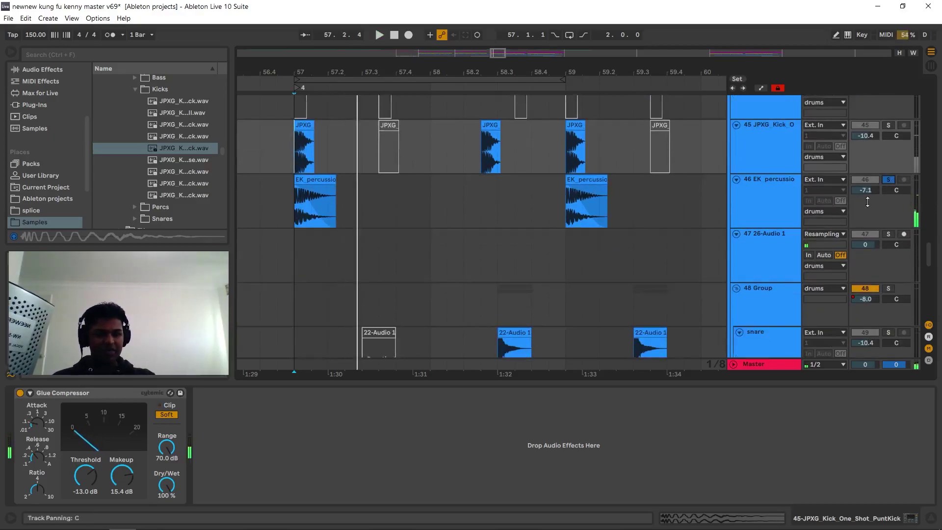
Audition the soloed 48 Group from 58.2.3, and its snare track 49 on its own.
{"action": "scroll", "coordinate": [550, 185], "scroll_direction": "down", "scroll_amount": 5}
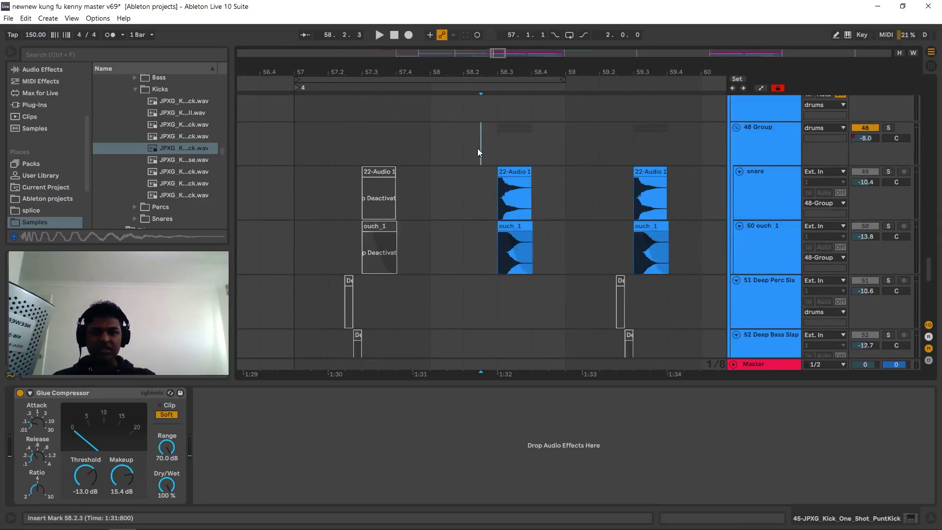
{"action": "left_click", "coordinate": [479, 147]}
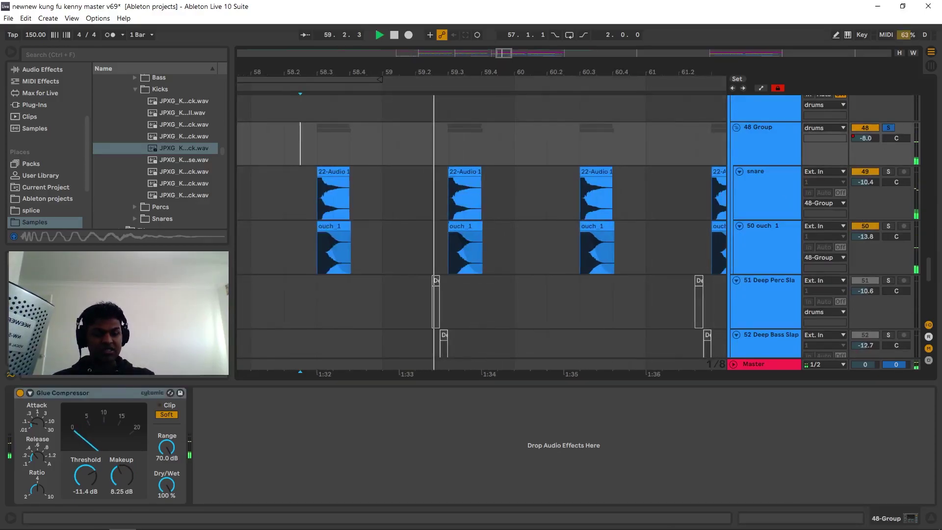
{"action": "left_click", "coordinate": [892, 172]}
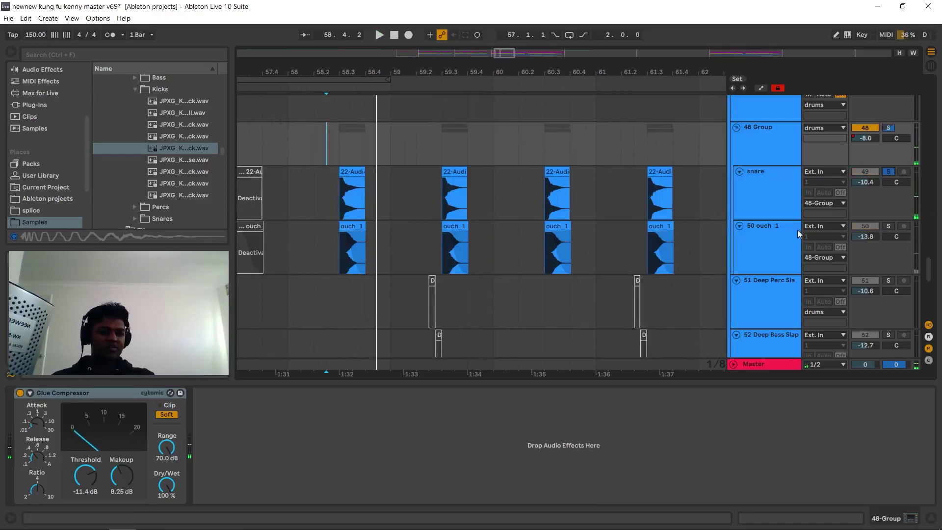
Audition the ouch_1 track 50 soloed from its clip at 58.3 and display the 48 Group's Glue Compressor.
{"action": "left_click", "coordinate": [889, 226]}
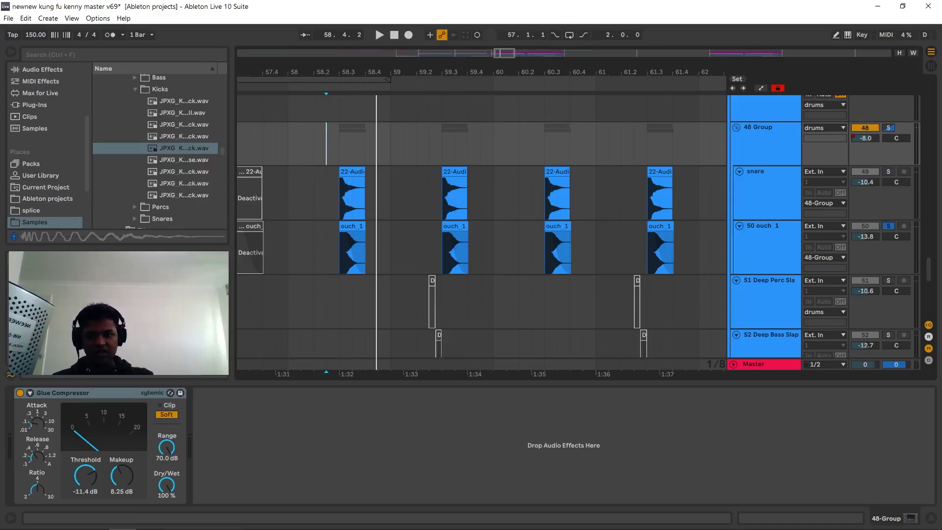
{"action": "scroll", "coordinate": [342, 79], "scroll_direction": "up", "scroll_amount": 3}
{"action": "left_click", "coordinate": [347, 248]}
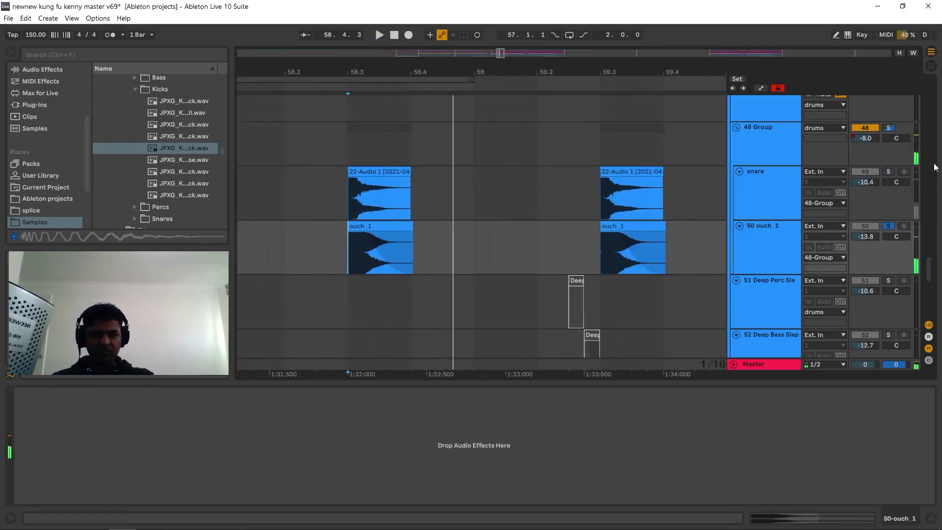
{"action": "left_click", "coordinate": [371, 225]}
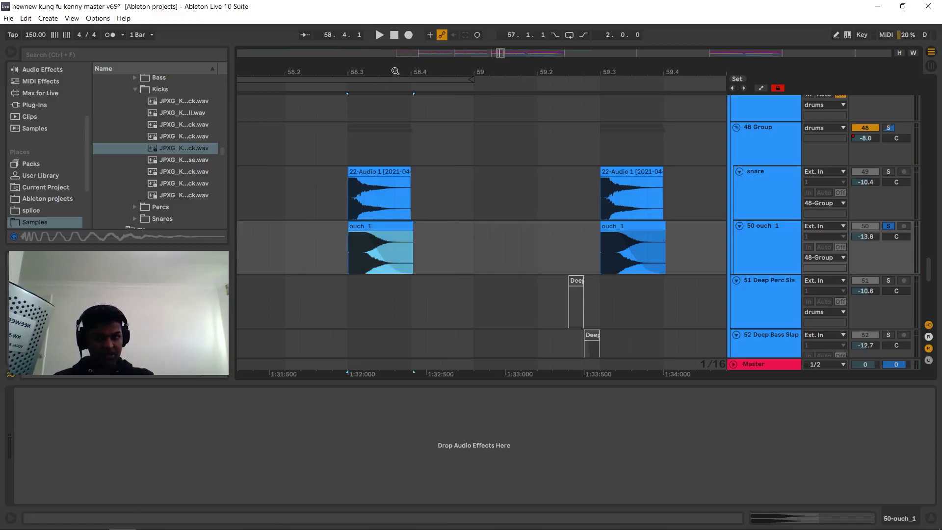
{"action": "left_click_drag", "start_coordinate": [401, 69], "coordinate": [399, 31]}
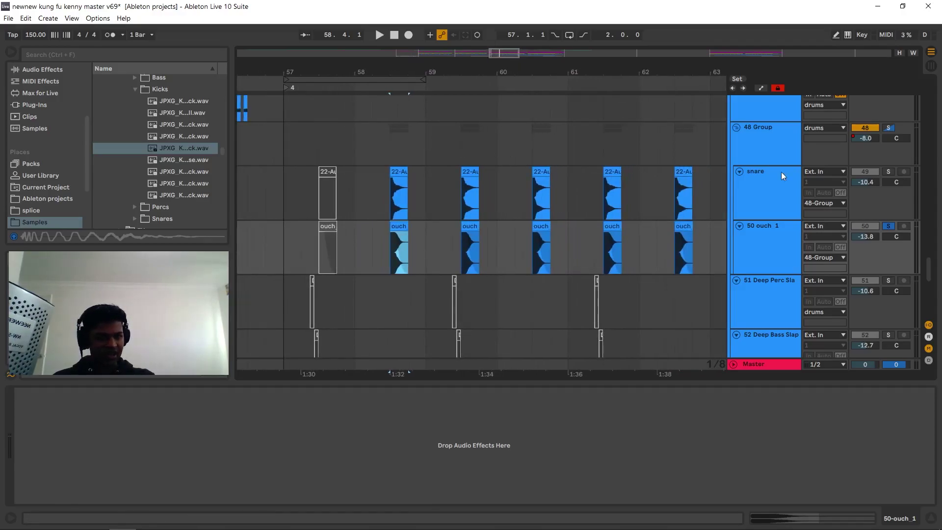
{"action": "left_click", "coordinate": [791, 156]}
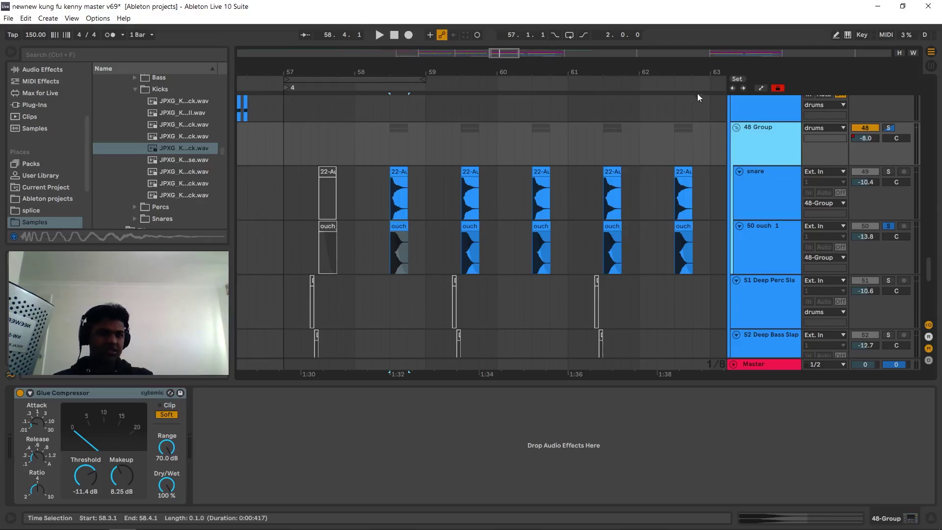
Solo the VDX1 Babe Kit track 56 and play its loop from the first clip at bar 58.
{"action": "scroll", "coordinate": [440, 260], "scroll_direction": "down", "scroll_amount": 3, "text": "ctrl"}
{"action": "scroll", "coordinate": [440, 260], "scroll_direction": "down", "scroll_amount": 5}
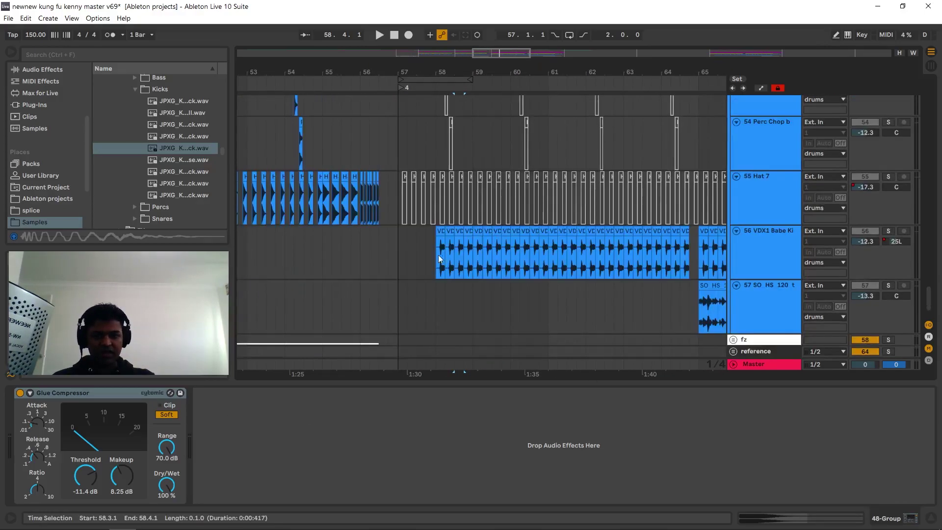
{"action": "left_click", "coordinate": [440, 260]}
{"action": "key", "text": "space"}
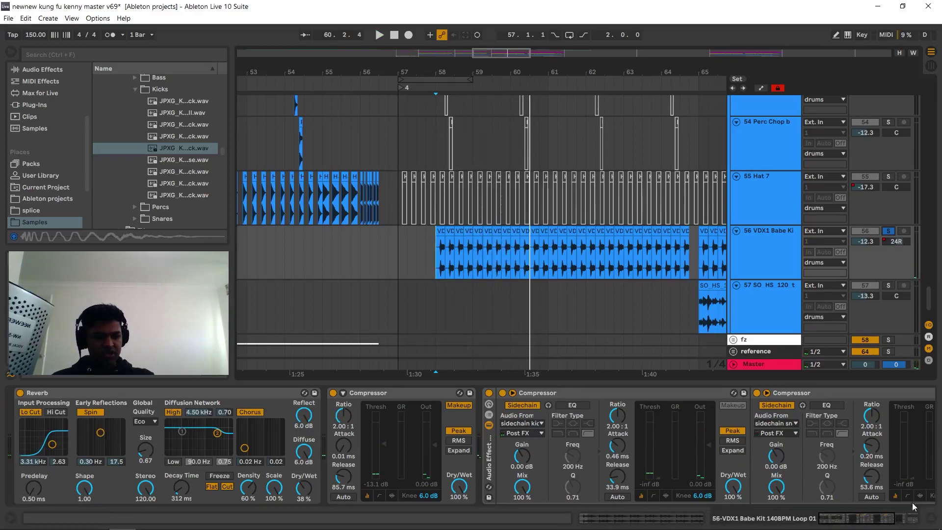
Display the Auto Pan at the end of track 56's effect chain and the panning automation across its clips.
{"action": "left_click_drag", "start_coordinate": [854, 518], "coordinate": [887, 514]}
{"action": "key", "text": "a"}
{"action": "scroll", "coordinate": [559, 274], "scroll_direction": "right", "scroll_amount": 4}
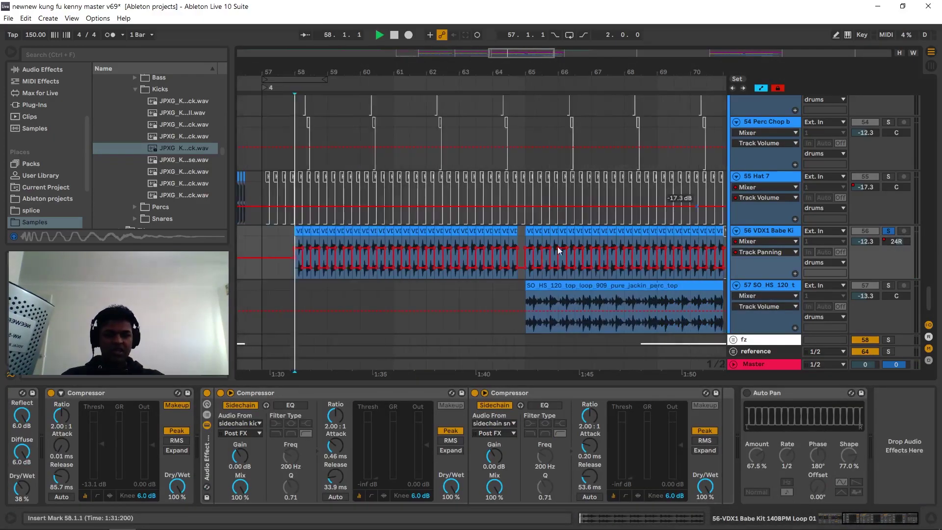
Solo the SO_HS_120 top loop track 57 and play it from its clip at bar 65.
{"action": "left_click", "coordinate": [559, 299]}
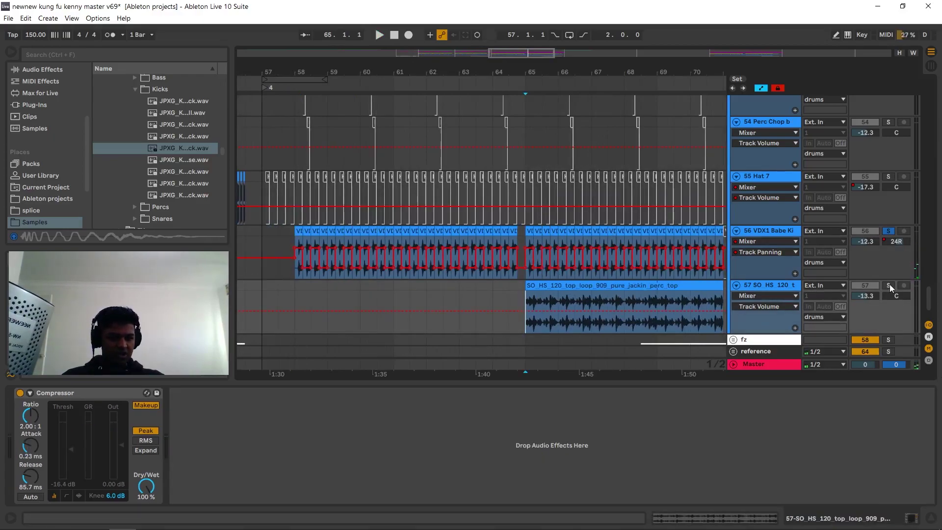
{"action": "left_click_drag", "start_coordinate": [644, 71], "coordinate": [513, 70]}
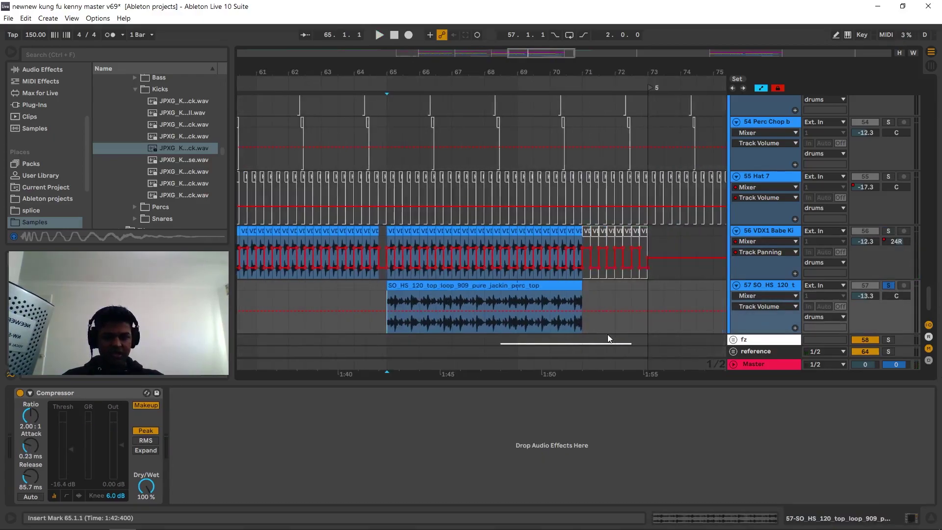
{"action": "key", "text": "space"}
{"action": "left_click", "coordinate": [780, 287]}
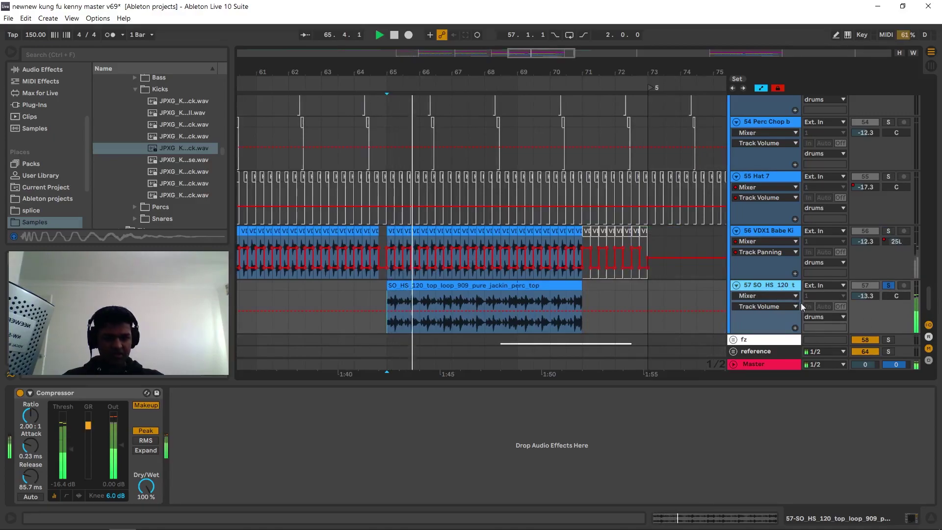
Reveal the source sample of the track 57 top loop clip in the browser's Top_Loops folder.
{"action": "right_click", "coordinate": [449, 291]}
{"action": "left_click", "coordinate": [452, 273]}
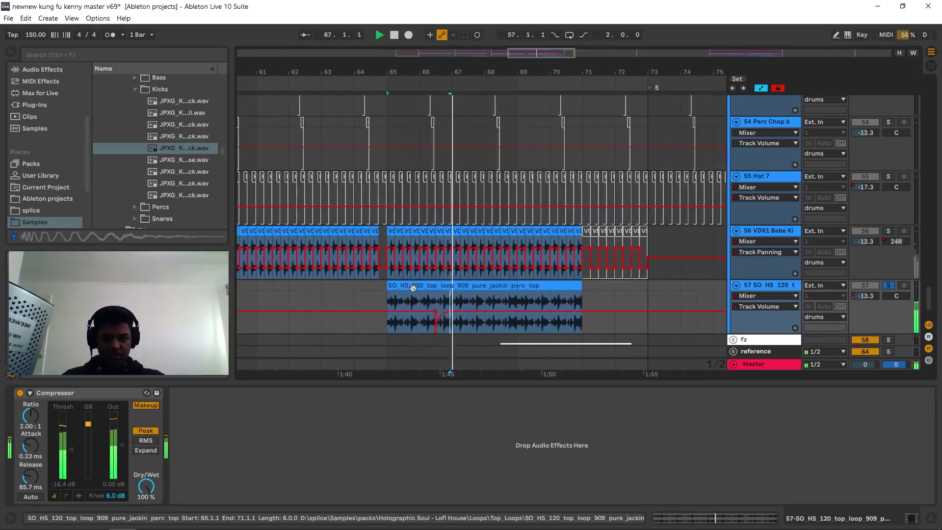
{"action": "right_click", "coordinate": [490, 302]}
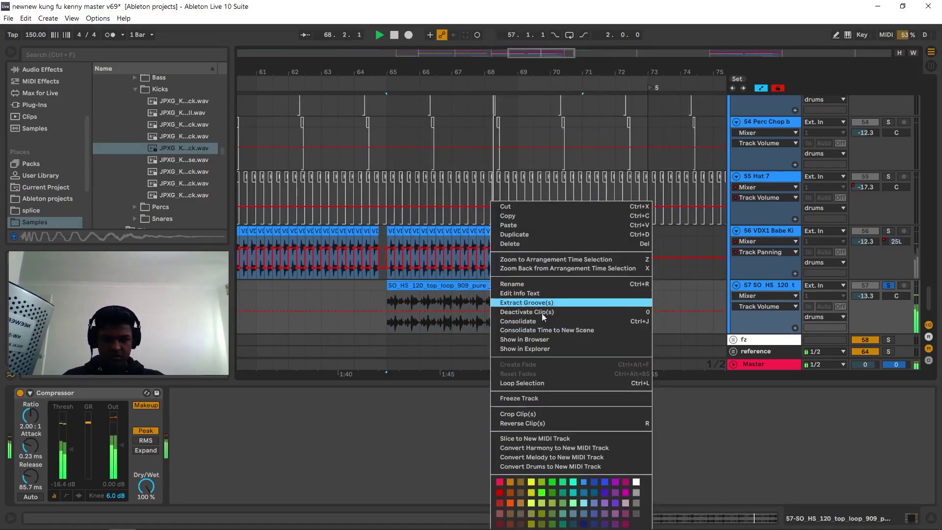
{"action": "left_click", "coordinate": [397, 310]}
{"action": "right_click", "coordinate": [424, 294]}
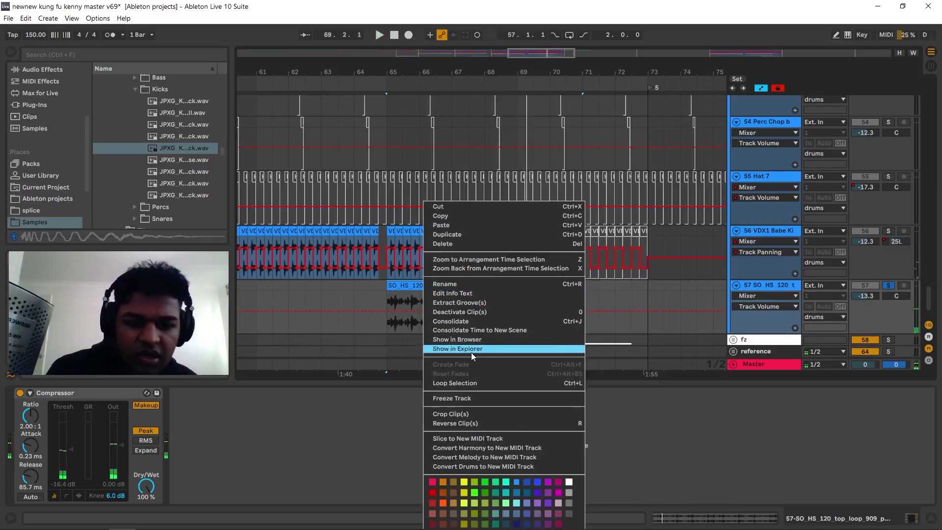
{"action": "left_click", "coordinate": [485, 340]}
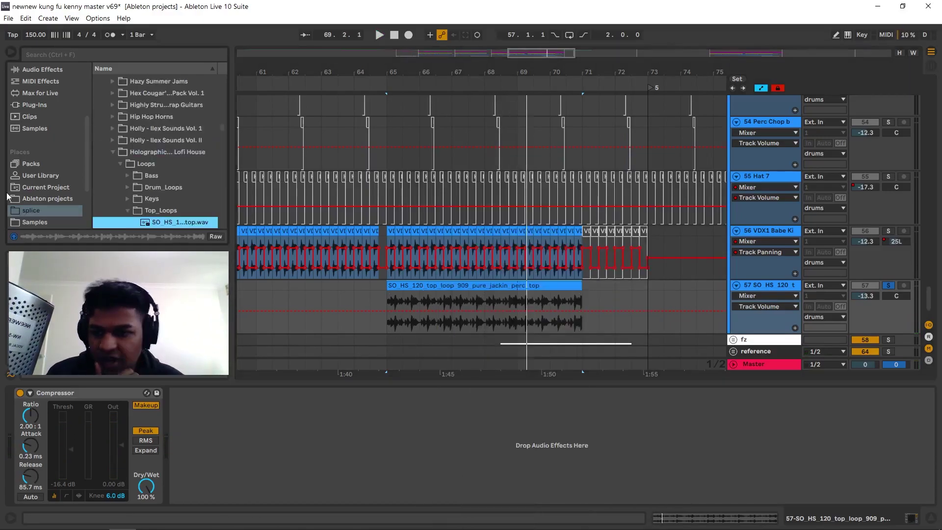
{"action": "scroll", "coordinate": [157, 210], "scroll_direction": "down", "scroll_amount": 2}
{"action": "left_click", "coordinate": [171, 173]}
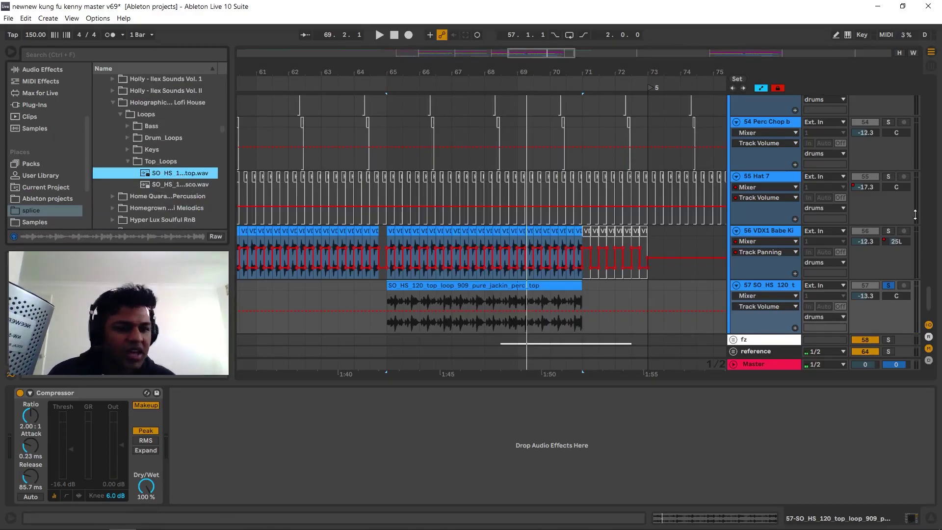
Replay the soloed top loop from bar 65, and play it unsoloed with the full mix.
{"action": "key", "text": "space"}
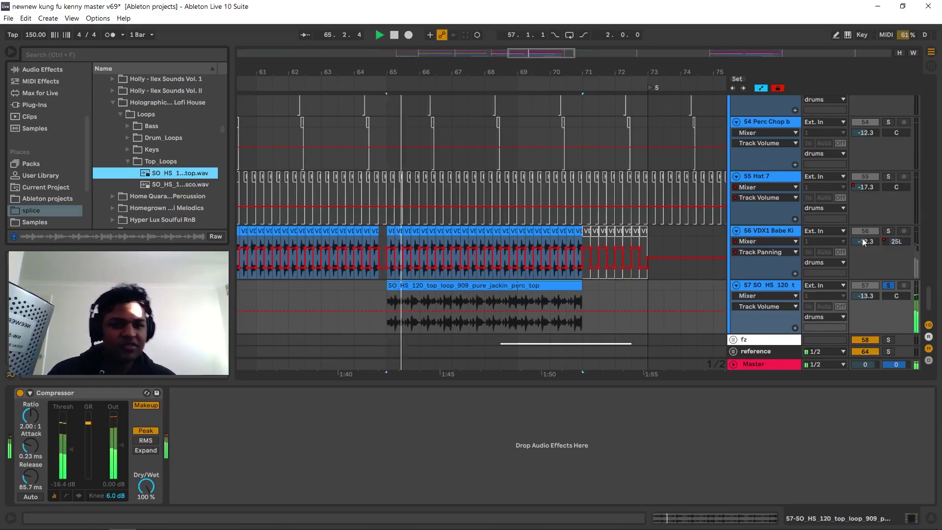
{"action": "left_click_drag", "start_coordinate": [547, 68], "coordinate": [547, 49]}
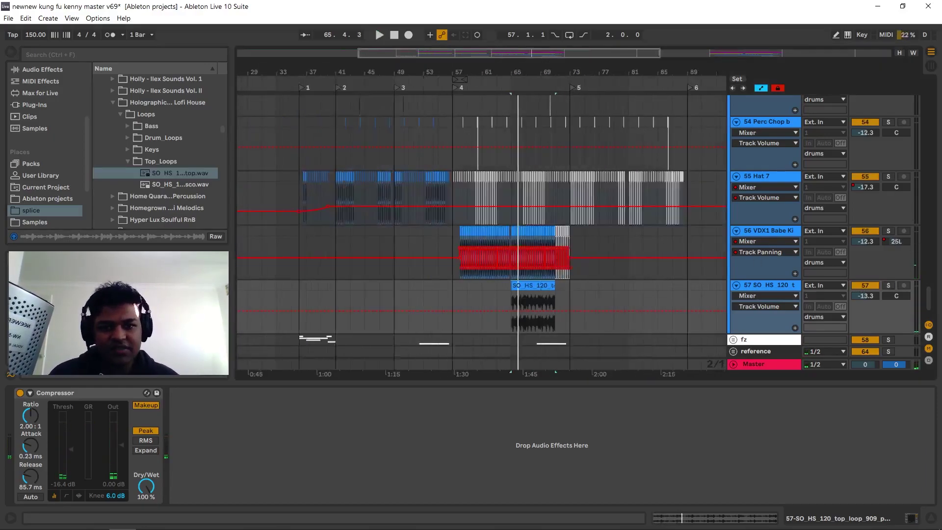
{"action": "key", "text": "space"}
{"action": "scroll", "coordinate": [736, 263], "scroll_direction": "up", "scroll_amount": 12}
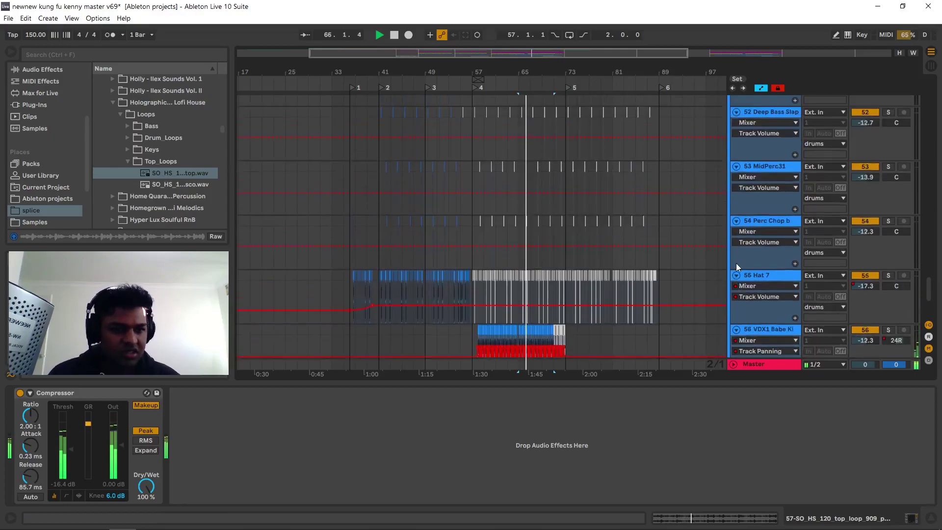
{"action": "scroll", "coordinate": [735, 263], "scroll_direction": "up", "scroll_amount": 6}
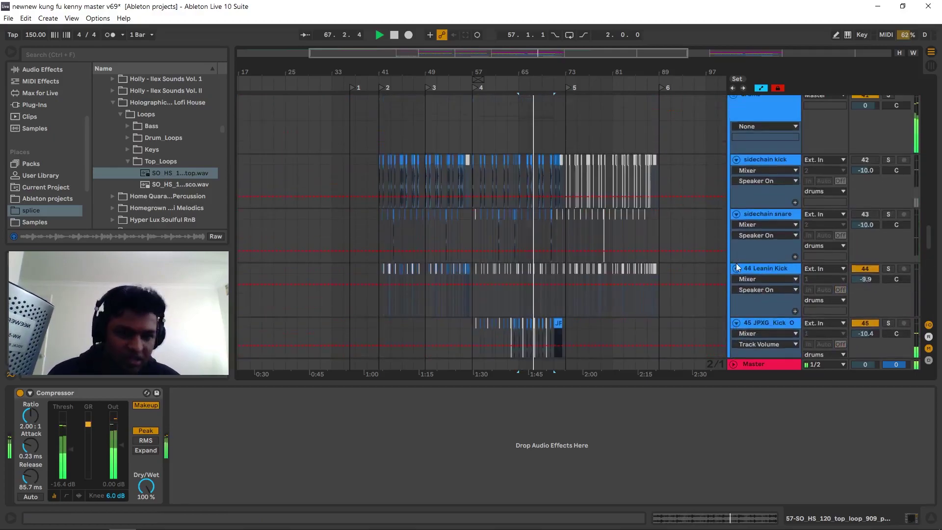
Collapse the drums group and expand the fz group to show its effect tracks.
{"action": "left_click", "coordinate": [734, 268]}
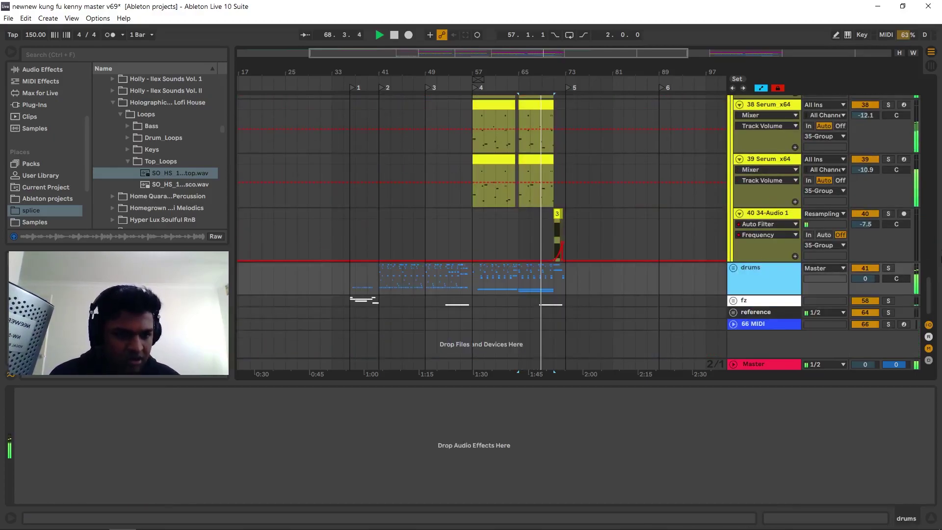
{"action": "left_click", "coordinate": [734, 300]}
{"action": "scroll", "coordinate": [387, 238], "scroll_direction": "down", "scroll_amount": 3}
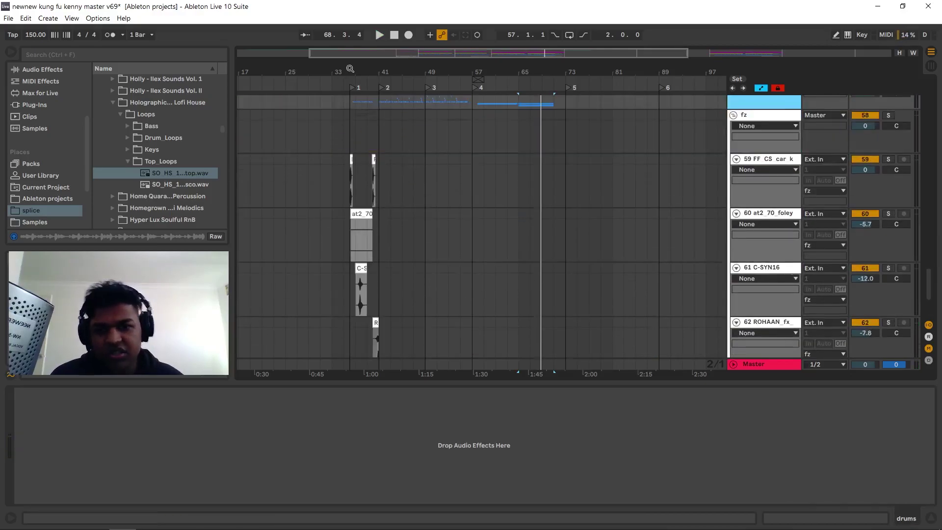
{"action": "scroll", "coordinate": [346, 164], "scroll_direction": "down", "scroll_amount": 3}
Audition the soloed fz group from bar 36, including the foley loop and the C-SYN16 clip from 37.2.1.
{"action": "left_click", "coordinate": [347, 166]}
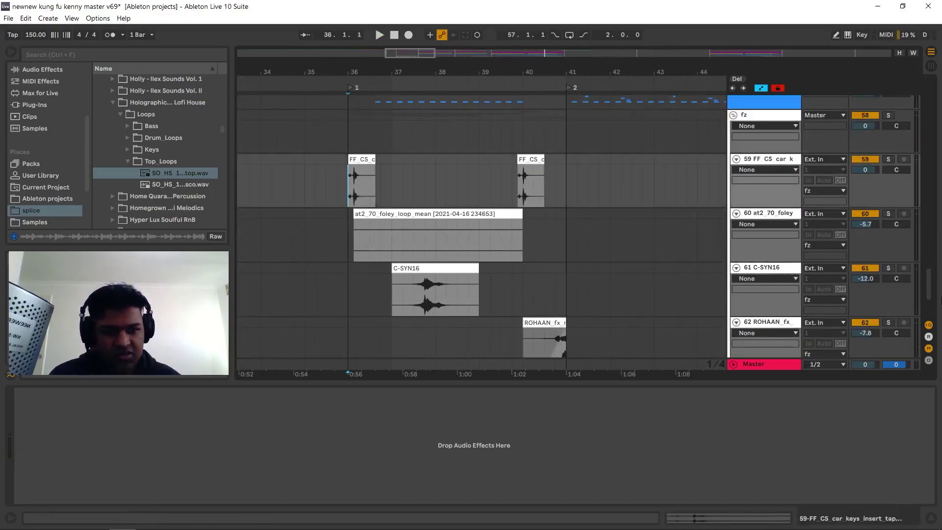
{"action": "key", "text": "space"}
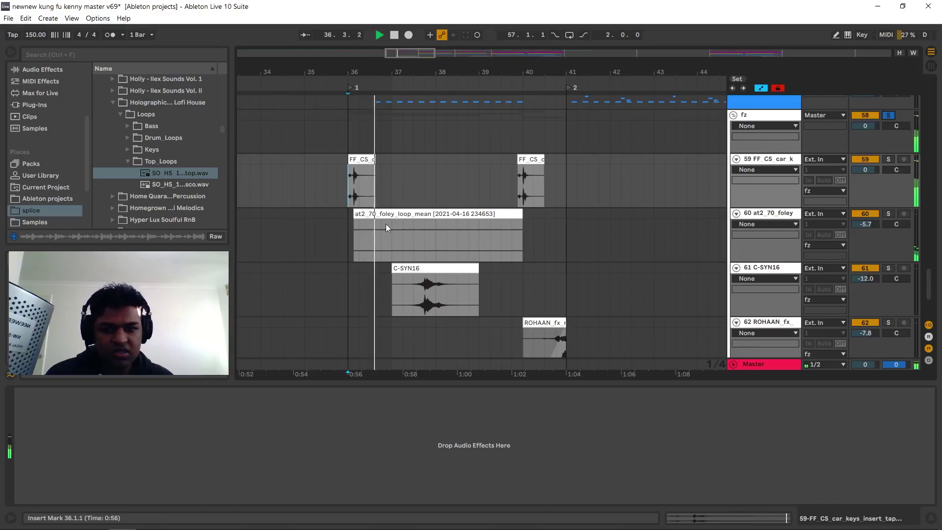
{"action": "scroll", "coordinate": [386, 224], "scroll_direction": "down", "scroll_amount": 2}
{"action": "left_click", "coordinate": [425, 147]}
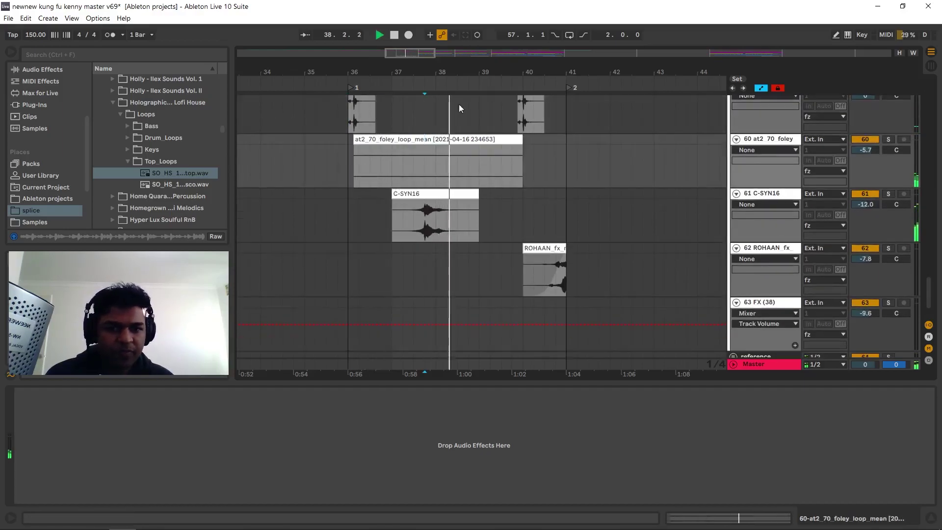
{"action": "left_click", "coordinate": [535, 214]}
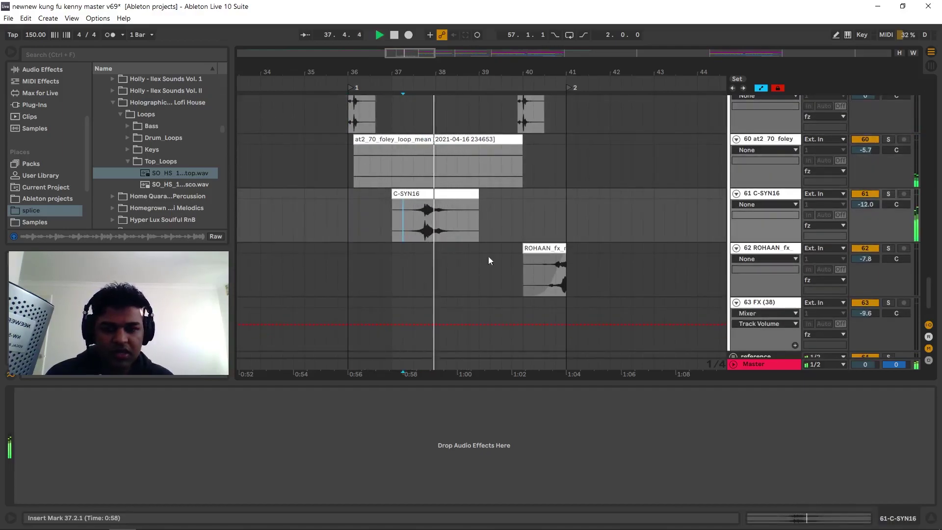
{"action": "left_click_drag", "start_coordinate": [548, 74], "coordinate": [545, 65]}
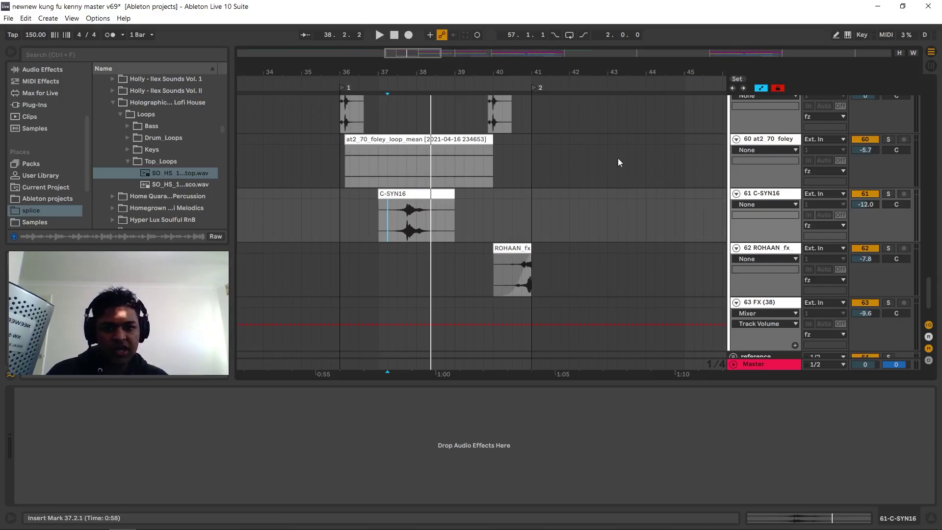
Cue the ROHAAN dub siren riser clip on track 62 at bar 40 within the soloed fz group.
{"action": "left_click_drag", "start_coordinate": [523, 81], "coordinate": [471, 88]}
{"action": "left_click", "coordinate": [451, 270]}
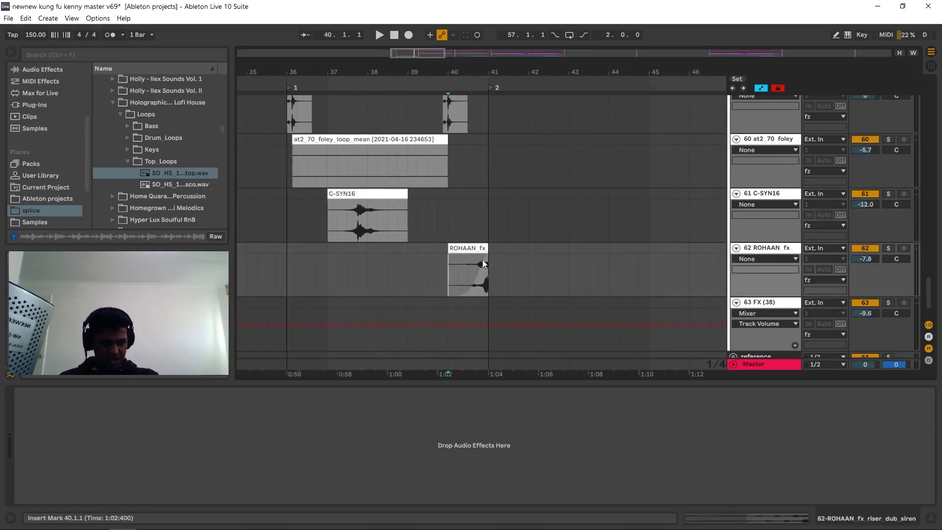
{"action": "left_click_drag", "start_coordinate": [504, 70], "coordinate": [503, 49]}
{"action": "scroll", "coordinate": [484, 211], "scroll_direction": "up", "scroll_amount": 5}
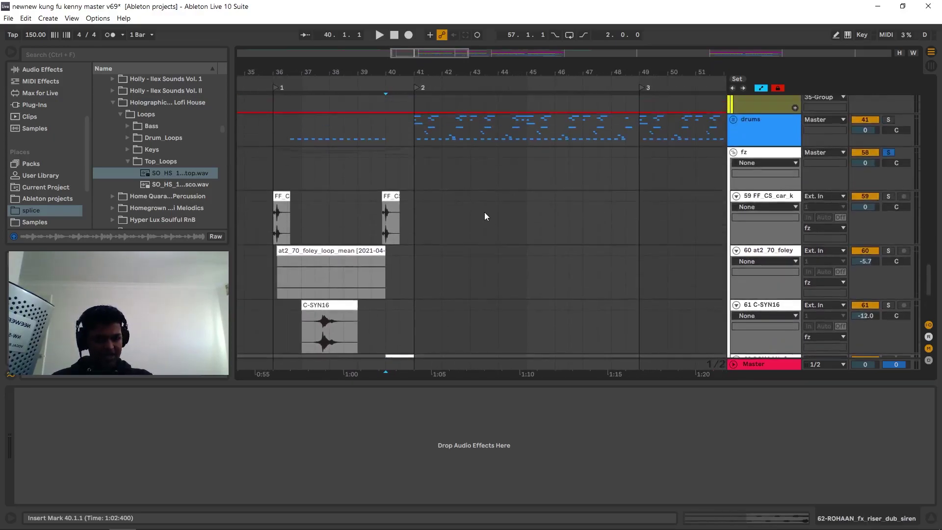
Audition the FX (38) clip on track 63 from 52.3.1 and from 55.1.1.
{"action": "left_click_drag", "start_coordinate": [555, 73], "coordinate": [554, 56]}
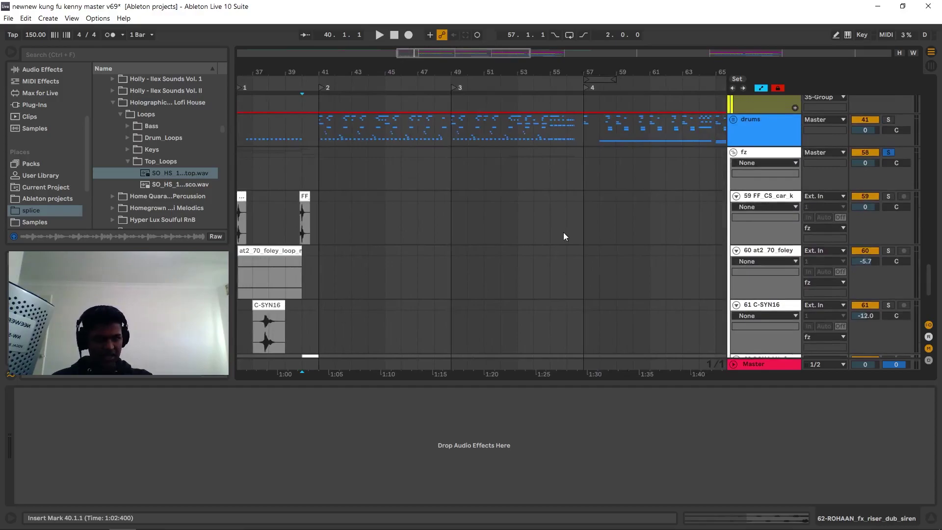
{"action": "scroll", "coordinate": [564, 236], "scroll_direction": "down", "scroll_amount": 5}
{"action": "left_click", "coordinate": [523, 283]}
{"action": "key", "text": "space"}
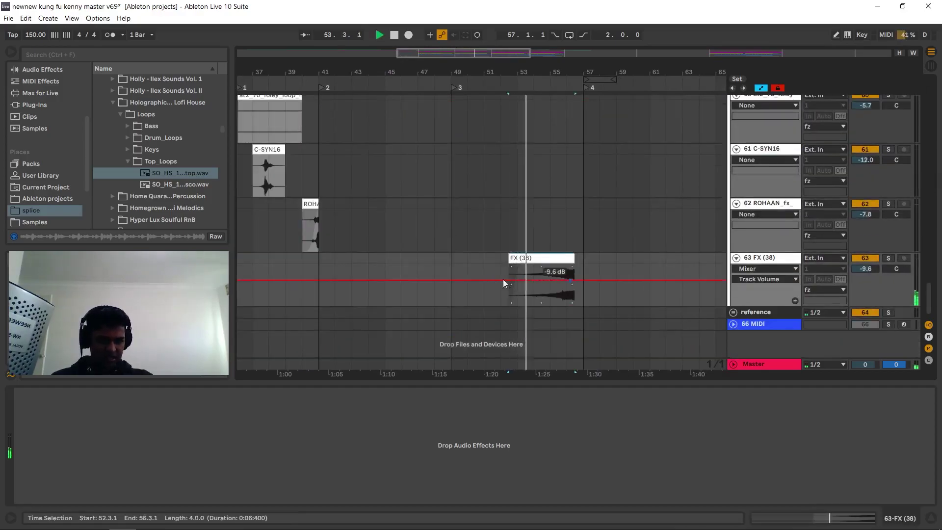
{"action": "left_click", "coordinate": [550, 292]}
Collapse the fz group in the track list.
{"action": "left_click_drag", "start_coordinate": [690, 66], "coordinate": [686, 39]}
{"action": "scroll", "coordinate": [572, 204], "scroll_direction": "up", "scroll_amount": 10}
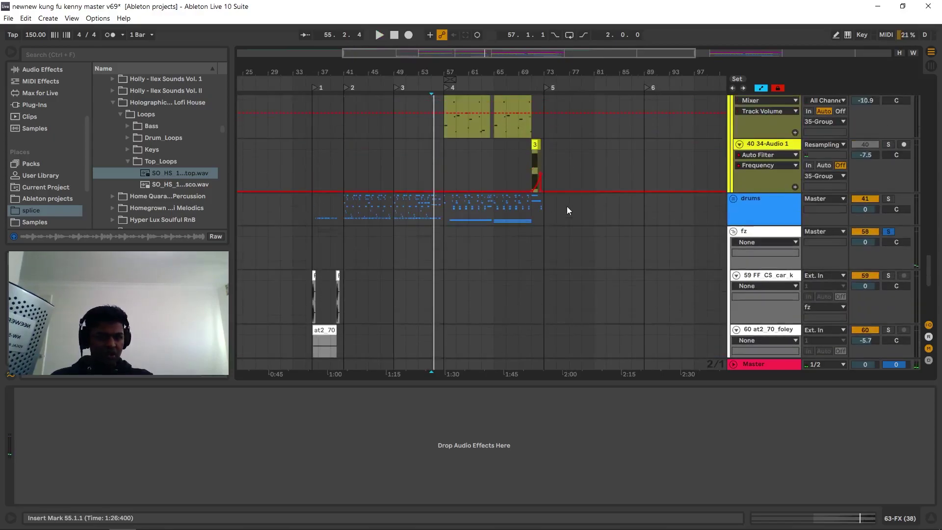
{"action": "left_click", "coordinate": [733, 231]}
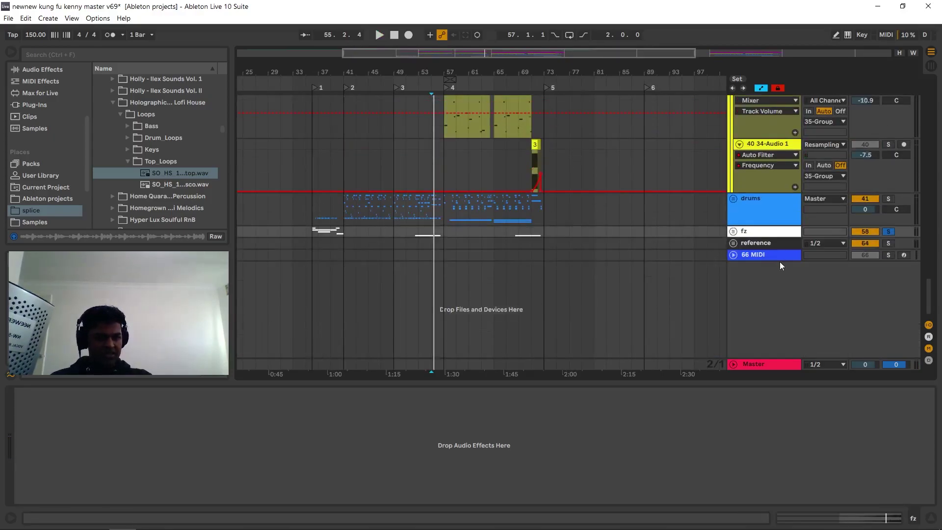
Audition the Vocal harmonies track 8 from 40.3.1, comparing it soloed with the full mix.
{"action": "mouse_move", "coordinate": [353, 70]}
{"action": "left_mouse_down"}
{"action": "mouse_move", "coordinate": [353, 93]}
{"action": "mouse_move", "coordinate": [353, 71]}
{"action": "left_mouse_up"}
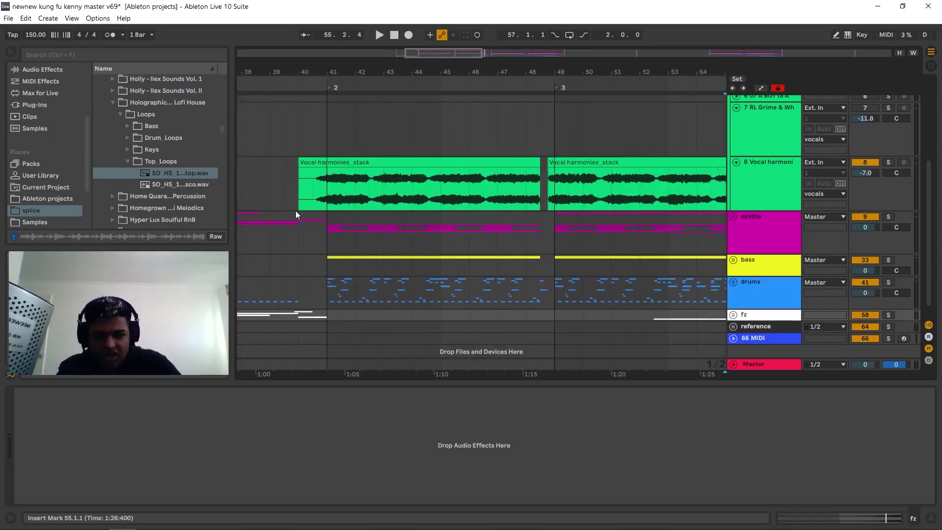
{"action": "left_click", "coordinate": [318, 189]}
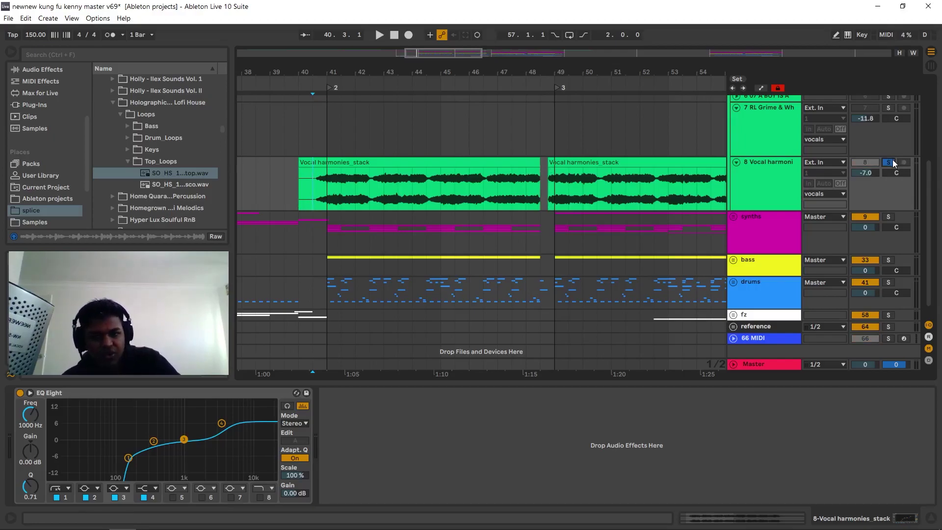
{"action": "key", "text": "space"}
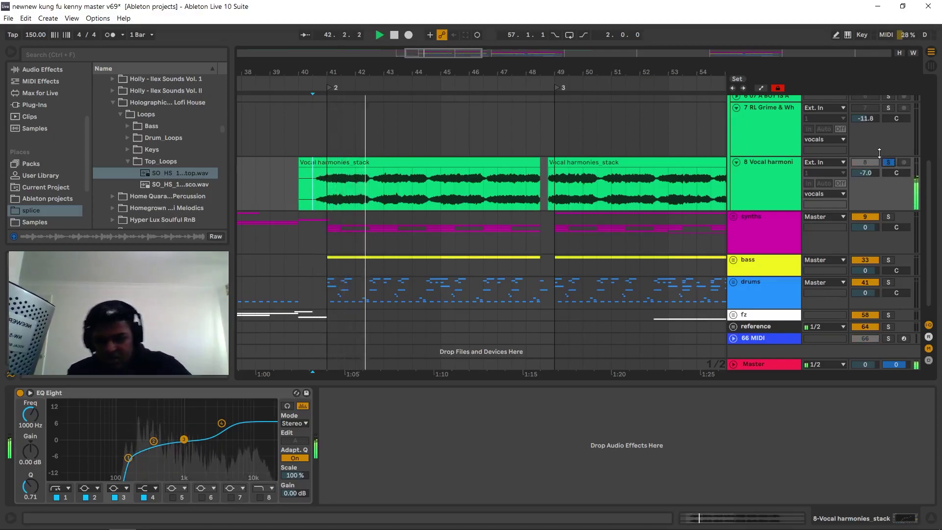
{"action": "left_click", "coordinate": [888, 162]}
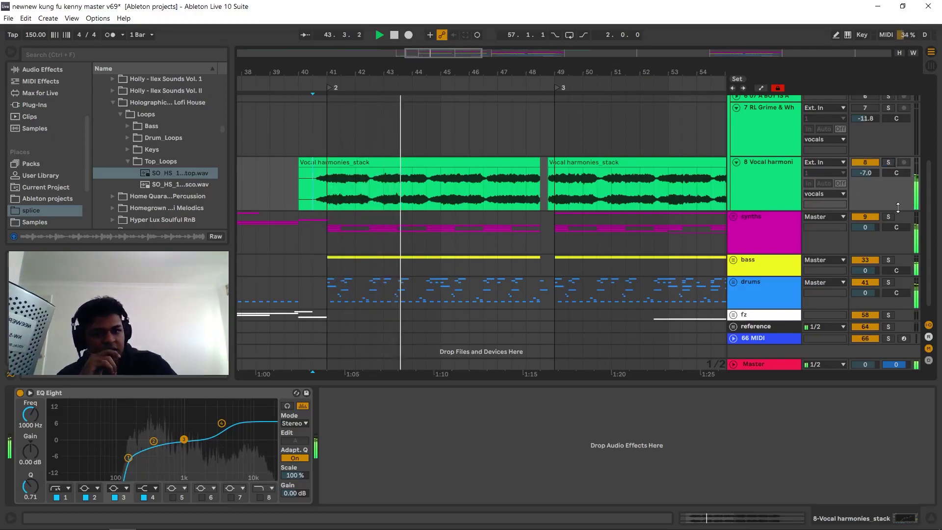
{"action": "left_click", "coordinate": [889, 162]}
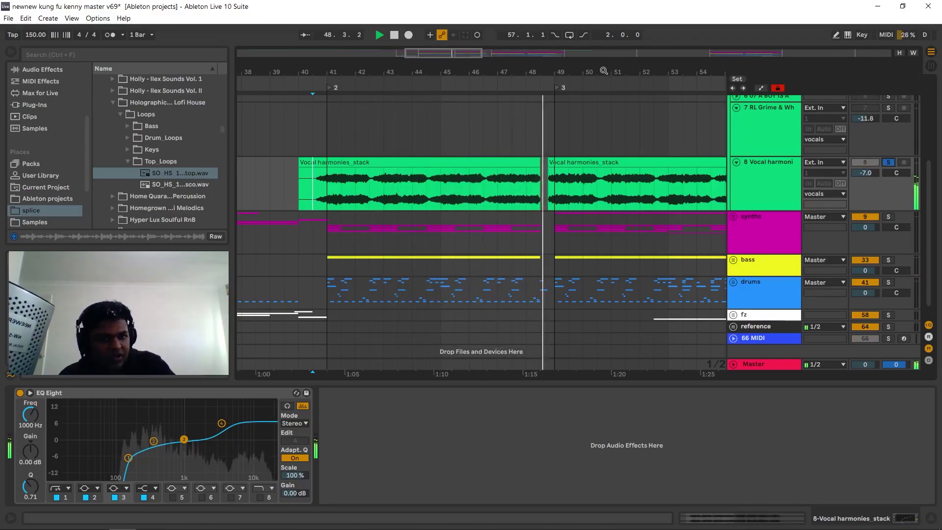
{"action": "left_click_drag", "start_coordinate": [703, 66], "coordinate": [566, 75]}
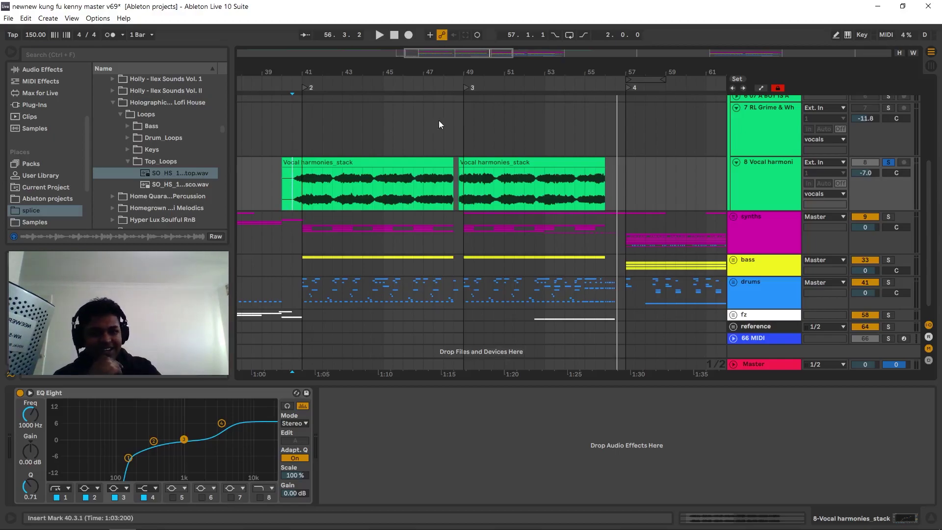
Audition the soloed Bruno Mars vocal track 2 from 56.1.1 and select its clip at 59.1.1.
{"action": "scroll", "coordinate": [764, 190], "scroll_direction": "up", "scroll_amount": 5}
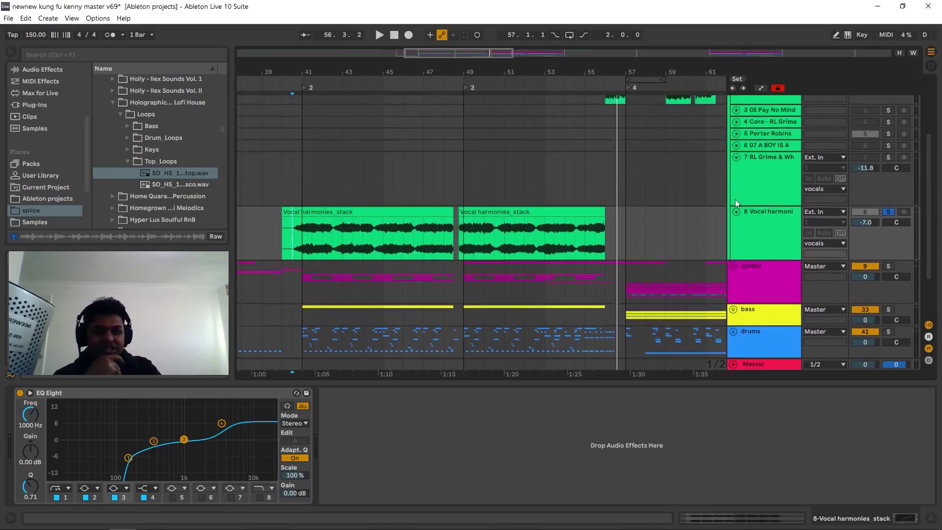
{"action": "scroll", "coordinate": [672, 150], "scroll_direction": "up", "scroll_amount": 2}
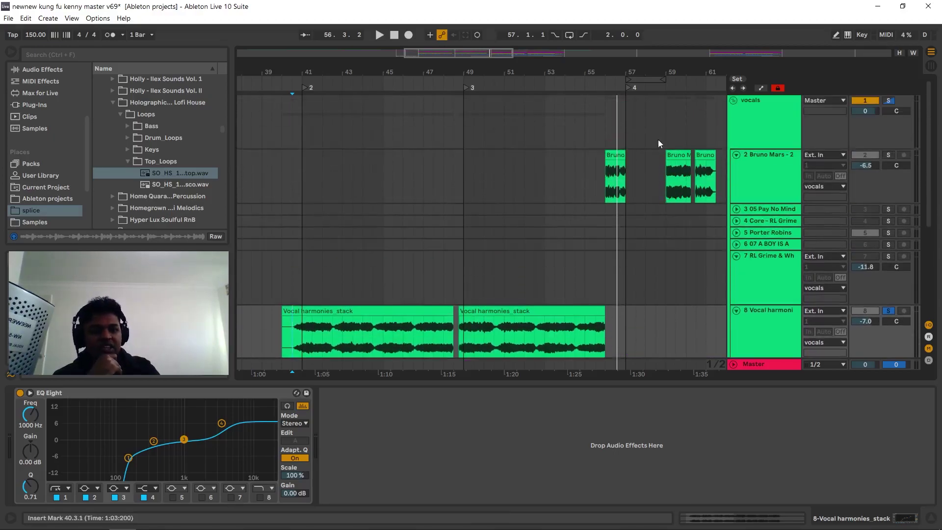
{"action": "left_click_drag", "start_coordinate": [626, 65], "coordinate": [399, 70]}
{"action": "left_click", "coordinate": [376, 180]}
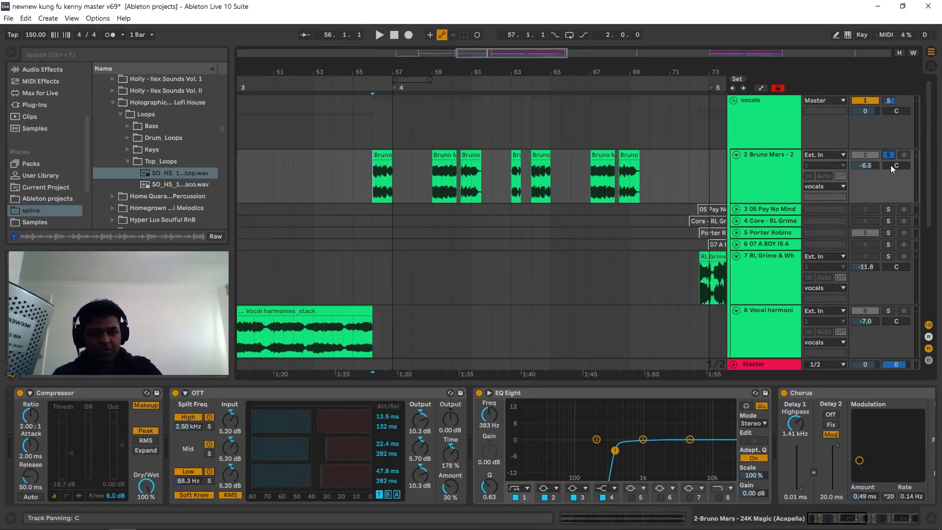
{"action": "key", "text": "space"}
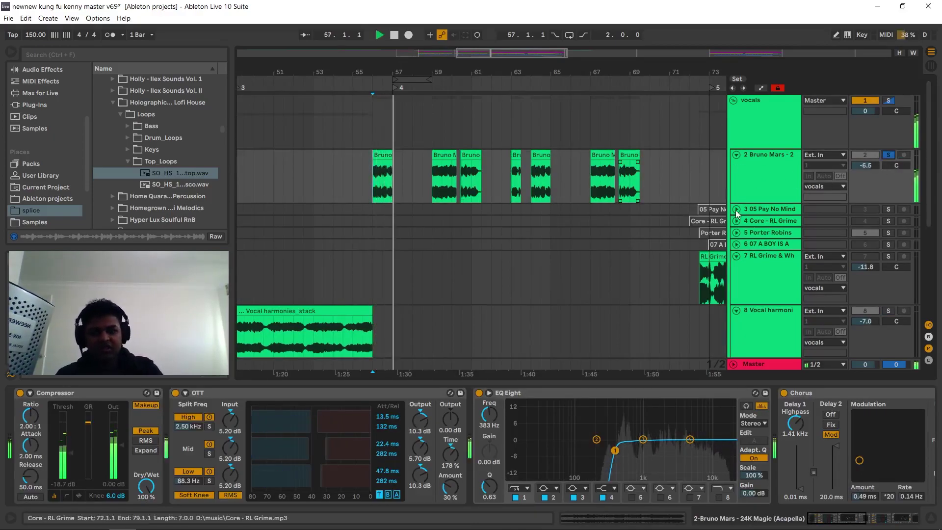
{"action": "left_click", "coordinate": [444, 155]}
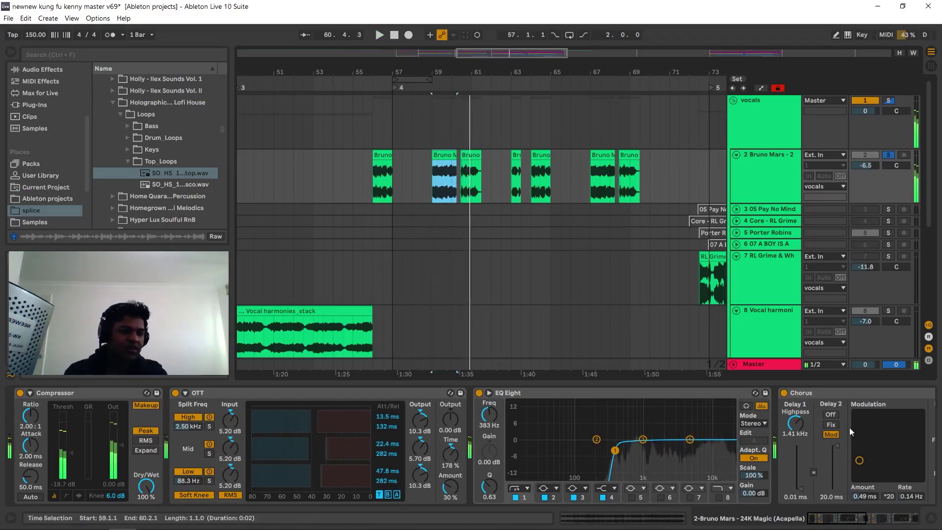
Review the Bruno Mars track's effect chain to its end and fold the ValhallaRoom device.
{"action": "left_click", "coordinate": [889, 523]}
{"action": "left_click_drag", "start_coordinate": [890, 525], "coordinate": [802, 513]}
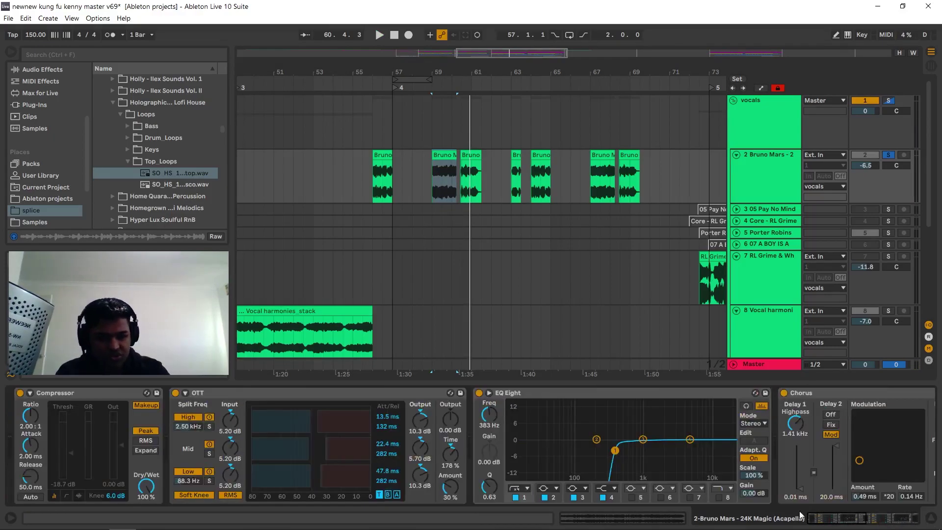
{"action": "left_click", "coordinate": [858, 518]}
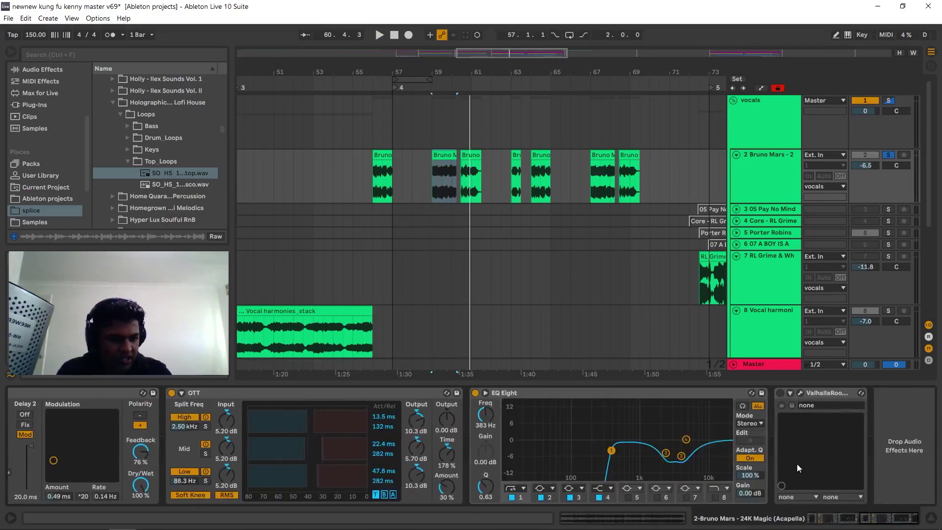
{"action": "double_click", "coordinate": [829, 396]}
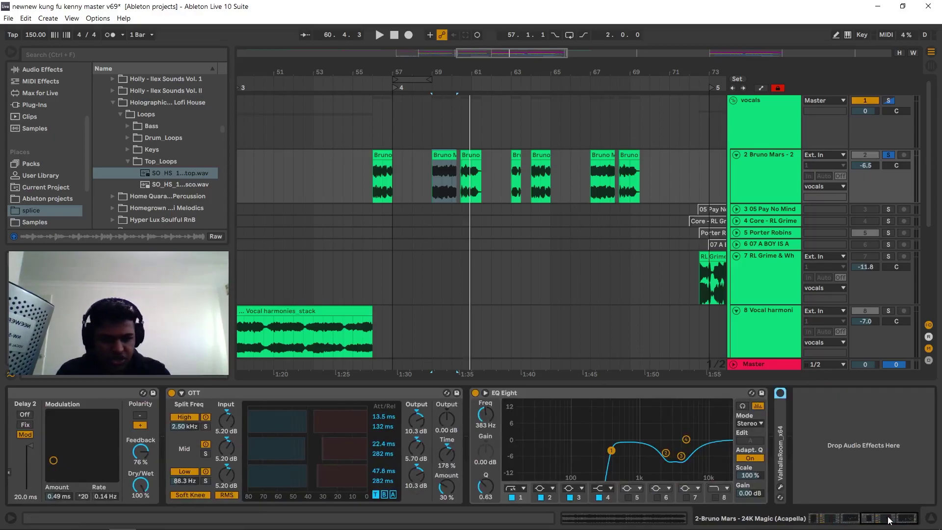
{"action": "left_click_drag", "start_coordinate": [889, 521], "coordinate": [721, 512]}
Deactivate all effects on the Bruno Mars track and audition the dry vocal from 59.1.1 and 56.1.1.
{"action": "left_click", "coordinate": [70, 396]}
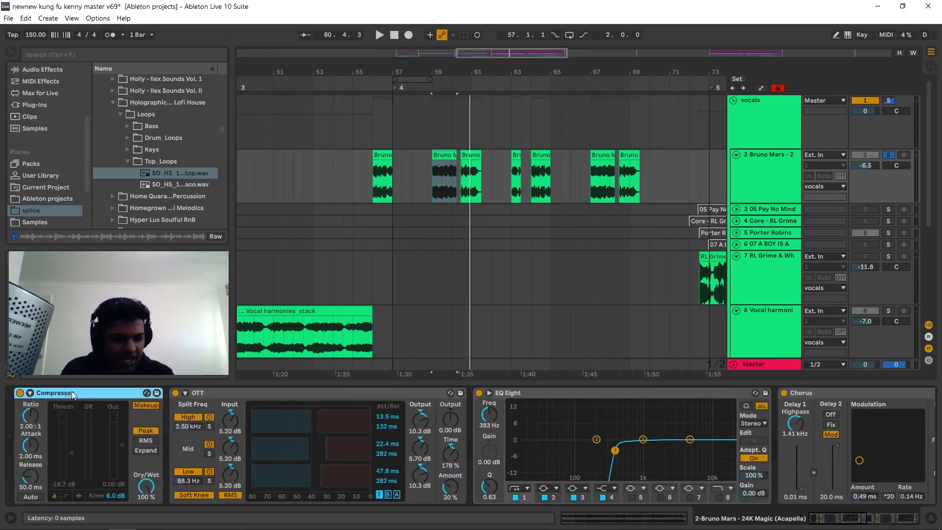
{"action": "key", "text": "ctrl+a"}
{"action": "key", "text": "0"}
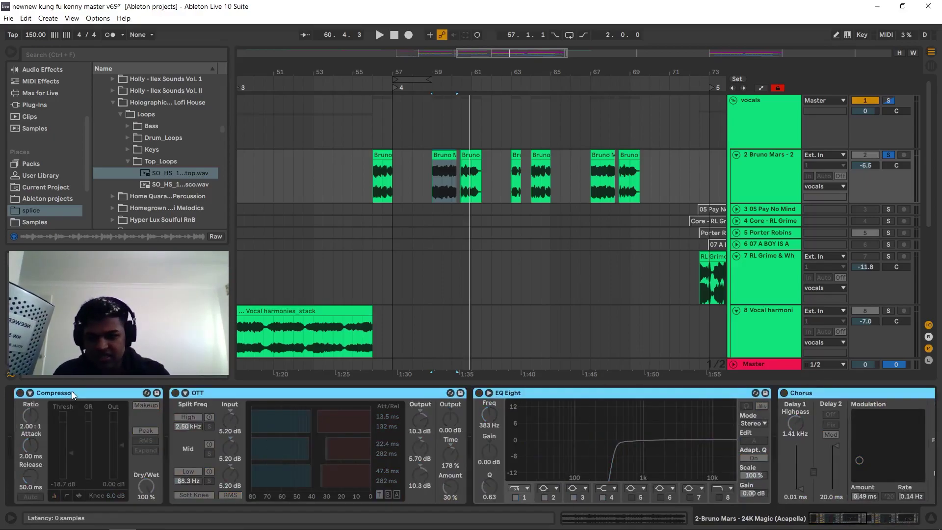
{"action": "key", "text": "space"}
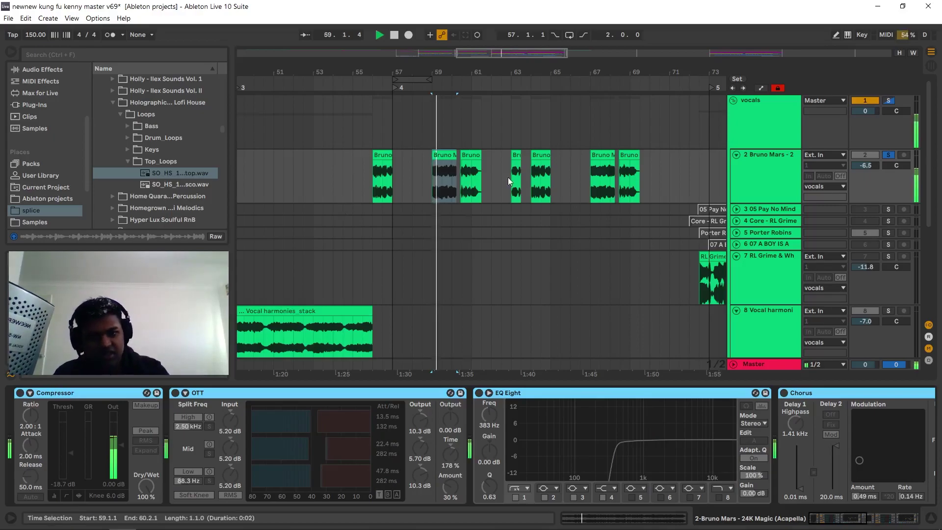
{"action": "left_click", "coordinate": [372, 180]}
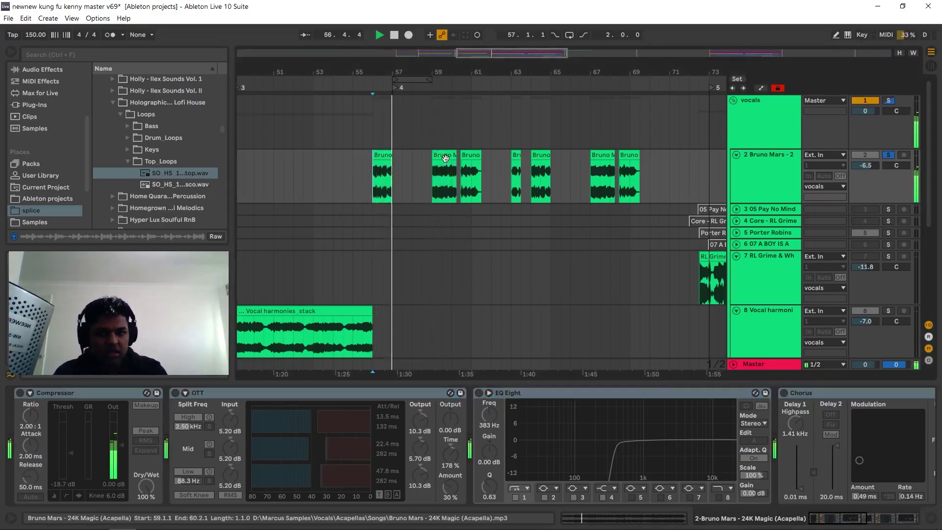
{"action": "key", "text": "space"}
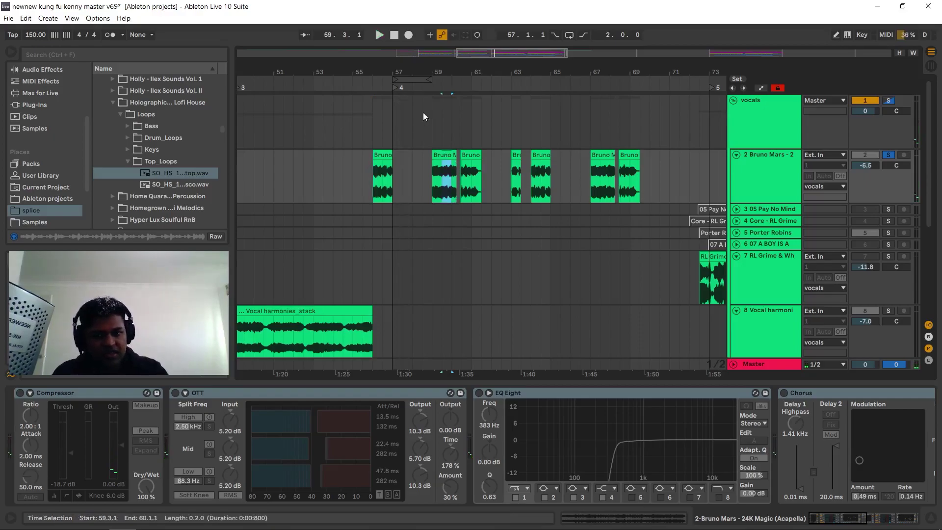
Select the Bruno Mars clip at 59.1.1 and play it with the track's effects bypassed.
{"action": "left_click", "coordinate": [437, 156]}
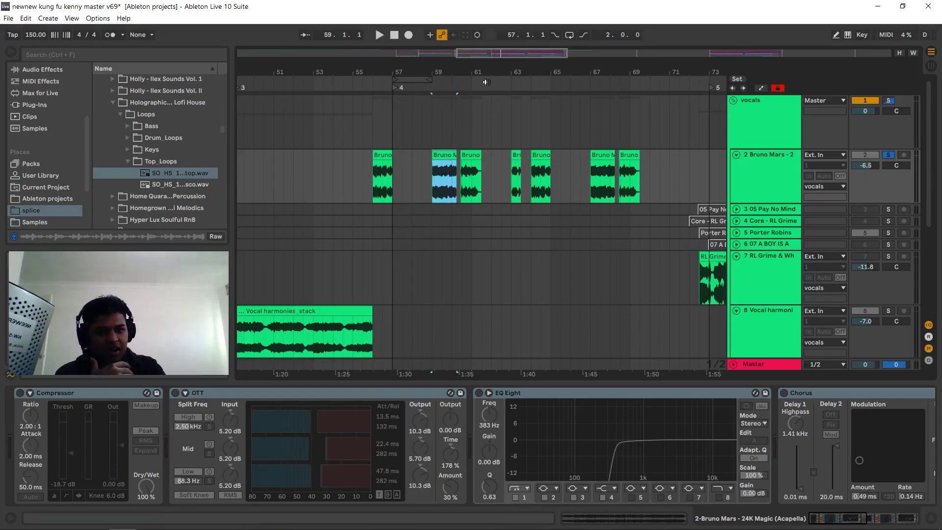
{"action": "left_click", "coordinate": [380, 35]}
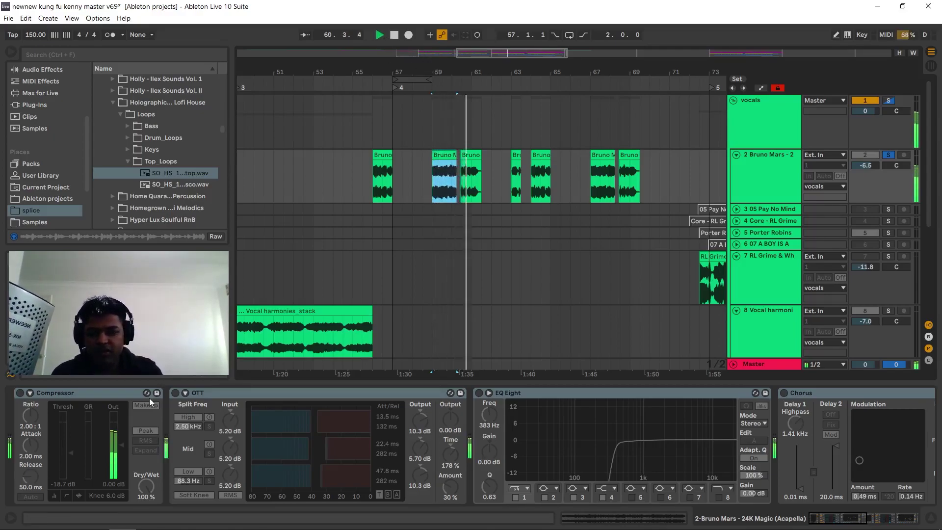
{"action": "key", "text": "space"}
Reactivate the Compressor, the first OTT and the first EQ Eight one by one while playing the Bruno Mars track from 59.1.1.
{"action": "left_click", "coordinate": [105, 392]}
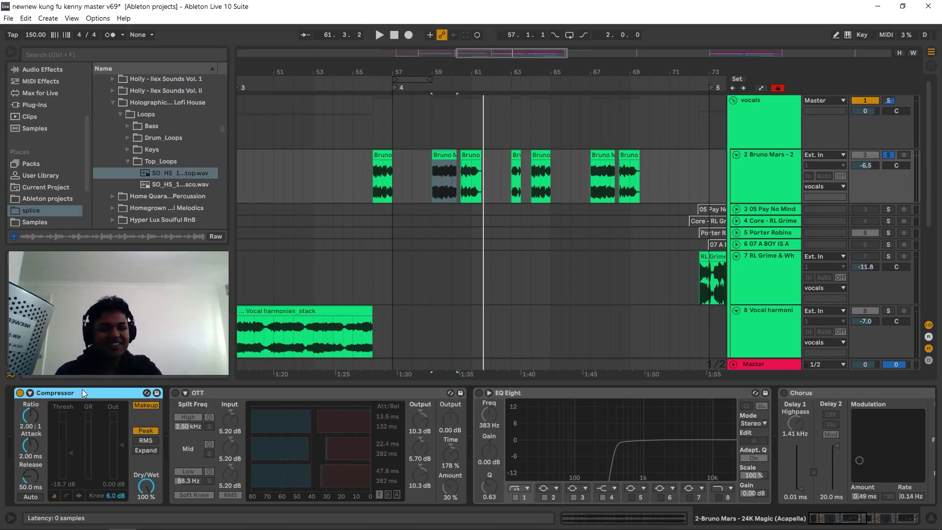
{"action": "key", "text": "0"}
{"action": "key", "text": "space"}
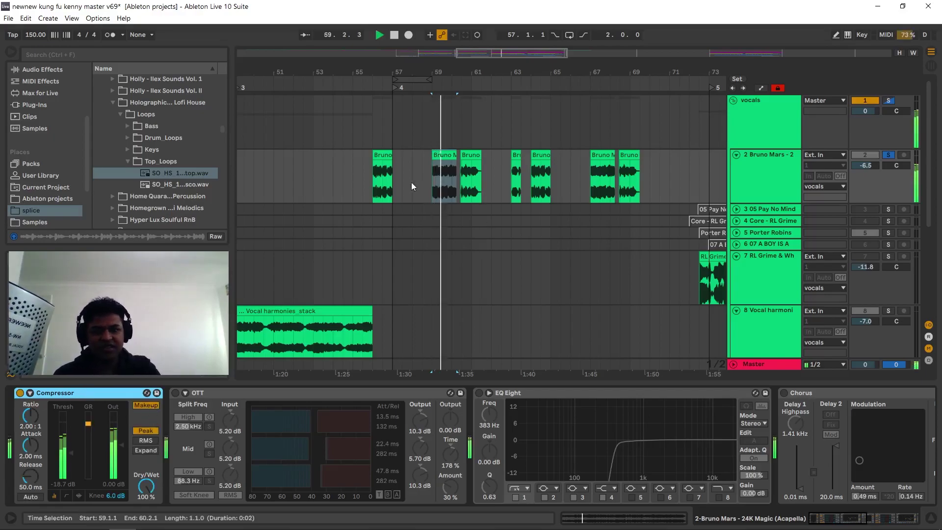
{"action": "left_click", "coordinate": [382, 178]}
{"action": "left_click", "coordinate": [175, 392]}
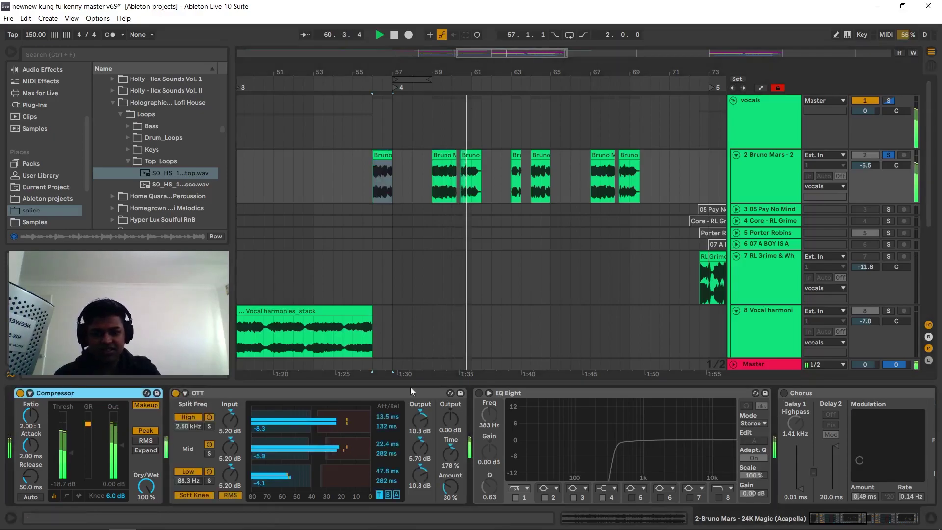
{"action": "left_click", "coordinate": [479, 393]}
{"action": "scroll", "coordinate": [839, 506], "scroll_direction": "right", "scroll_amount": 5}
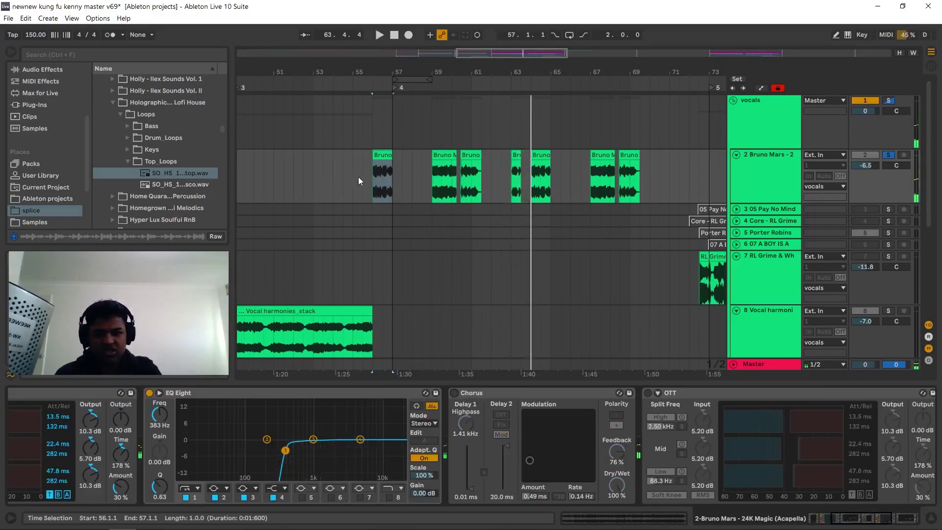
Reactivate the Chorus on the Bruno Mars track while auditioning the clip at 56.1.1.
{"action": "left_click", "coordinate": [383, 178]}
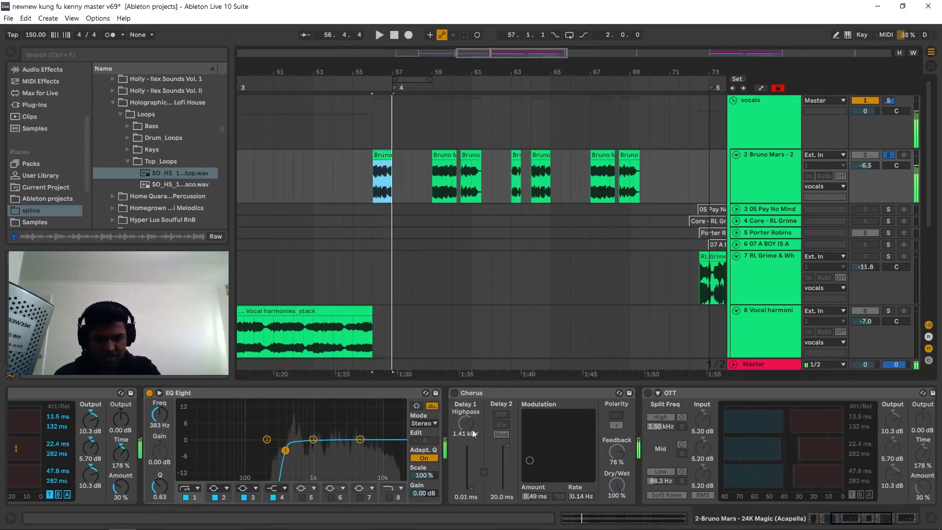
{"action": "left_click", "coordinate": [454, 392]}
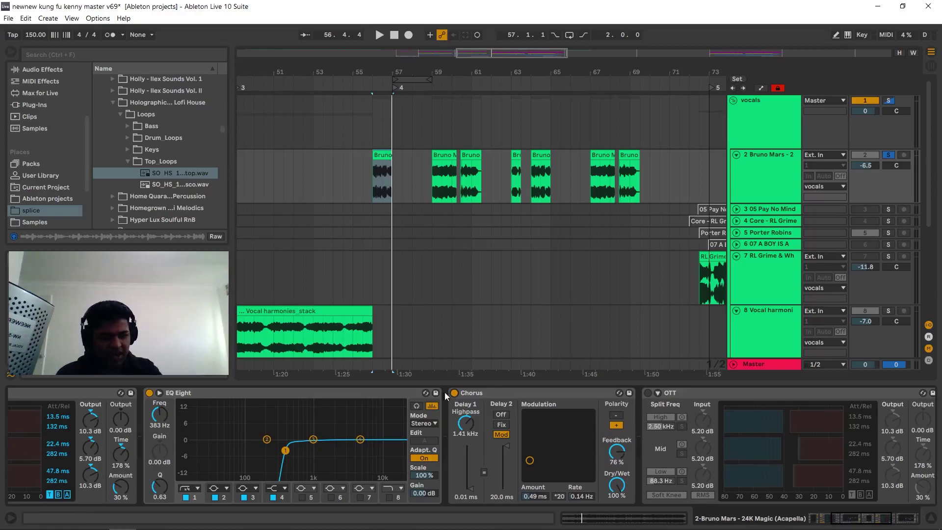
{"action": "key", "text": "space"}
{"action": "mouse_move", "coordinate": [864, 520]}
{"action": "left_mouse_down"}
{"action": "mouse_move", "coordinate": [883, 521]}
{"action": "mouse_move", "coordinate": [858, 525]}
{"action": "left_mouse_up"}
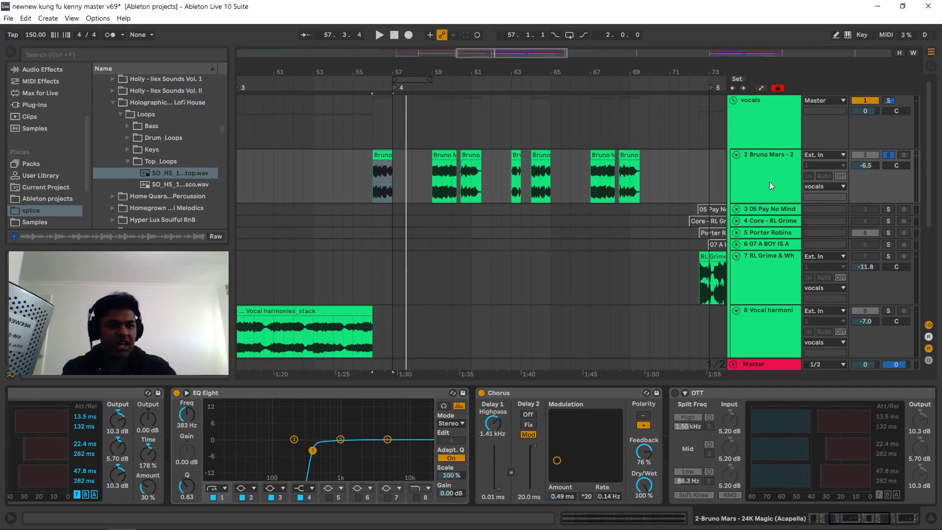
Set the insert mark at 57.1.1 on the kennybeats track 24 and view the start of its effect chain.
{"action": "scroll", "coordinate": [772, 183], "scroll_direction": "down", "scroll_amount": 10}
{"action": "left_click", "coordinate": [393, 202]}
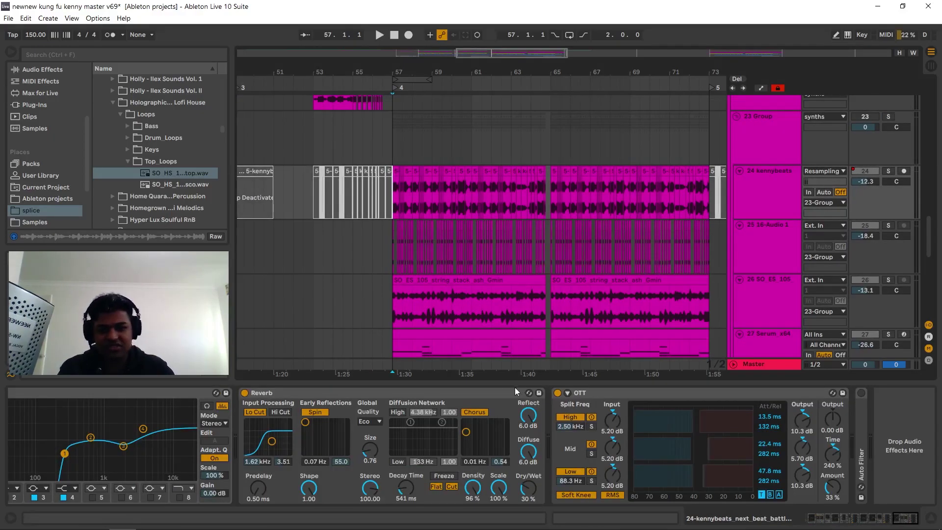
{"action": "left_click", "coordinate": [678, 358]}
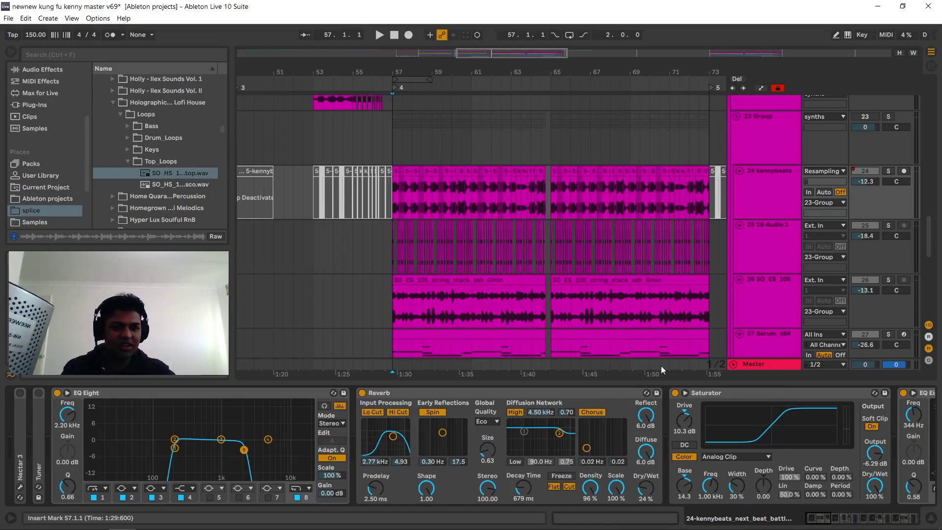
Select the hi-hat clips on track 30 from 57.1.1 to about 64.3.3.
{"action": "scroll", "coordinate": [758, 191], "scroll_direction": "down", "scroll_amount": 3}
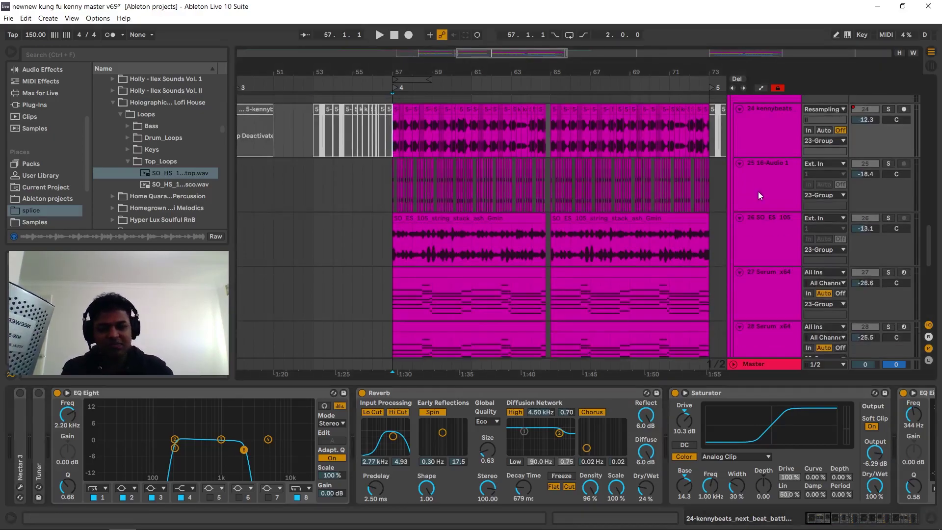
{"action": "scroll", "coordinate": [711, 159], "scroll_direction": "down", "scroll_amount": 4}
{"action": "scroll", "coordinate": [405, 332], "scroll_direction": "down", "scroll_amount": 3}
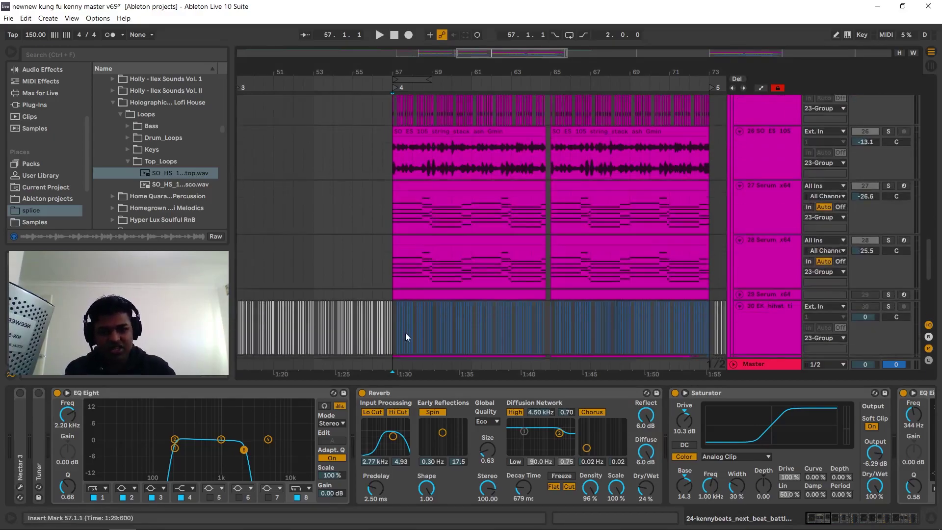
{"action": "left_click_drag", "start_coordinate": [395, 279], "coordinate": [546, 279]}
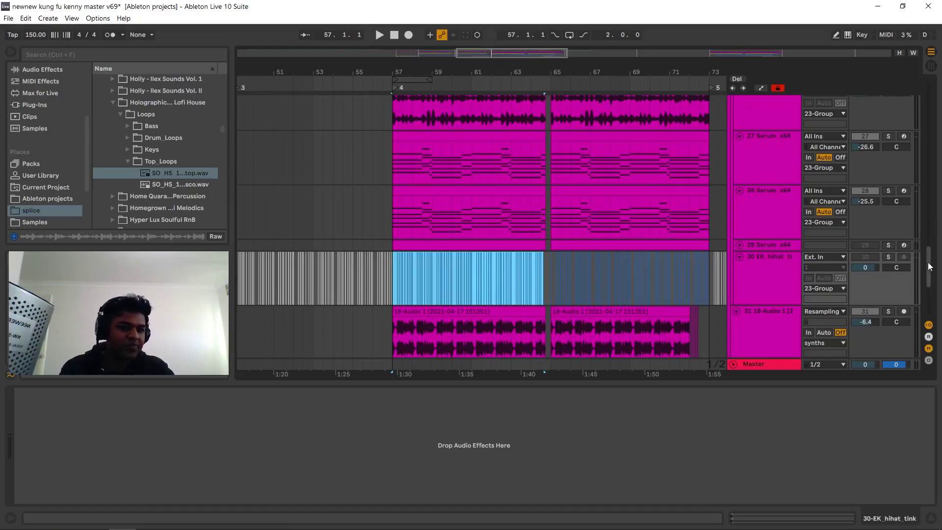
Return to the Bruno Mars track 2 and audition it soloed from 59.1.1 with its effects active.
{"action": "scroll", "coordinate": [928, 239], "scroll_direction": "up", "scroll_amount": 1}
{"action": "left_click_drag", "start_coordinate": [928, 239], "coordinate": [931, 154]}
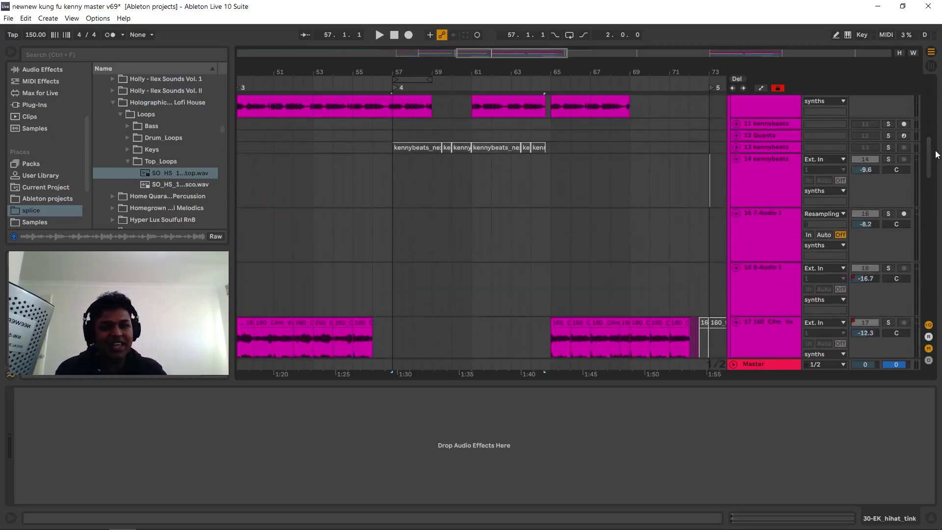
{"action": "left_click_drag", "start_coordinate": [927, 147], "coordinate": [931, 98]}
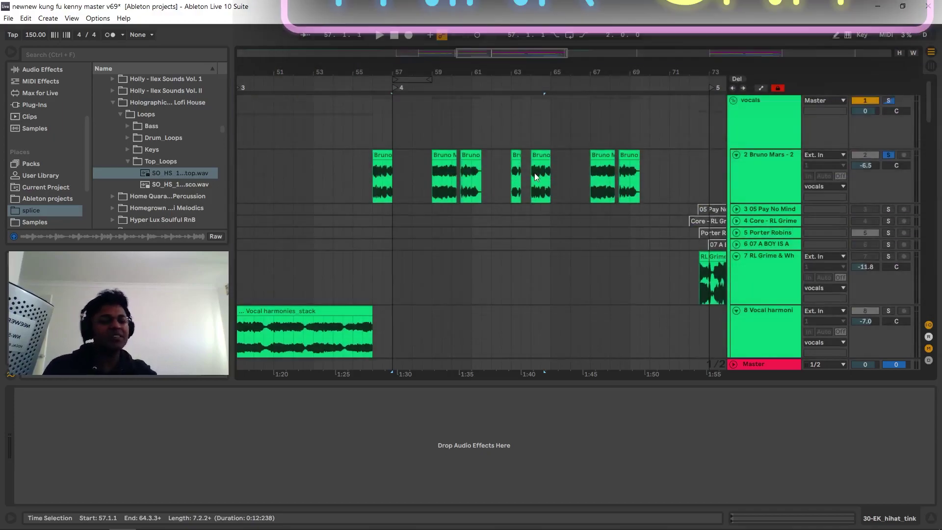
{"action": "left_click", "coordinate": [541, 176]}
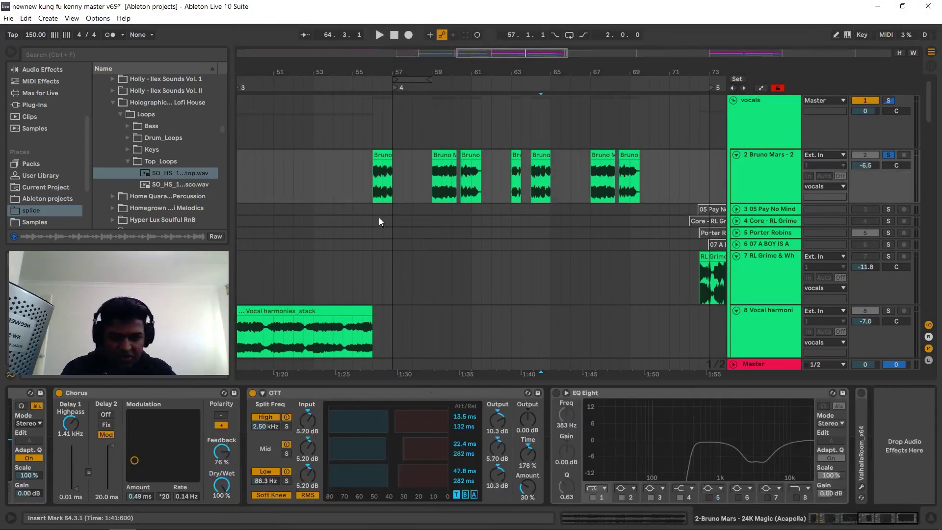
{"action": "left_click", "coordinate": [434, 180]}
{"action": "key", "text": "space"}
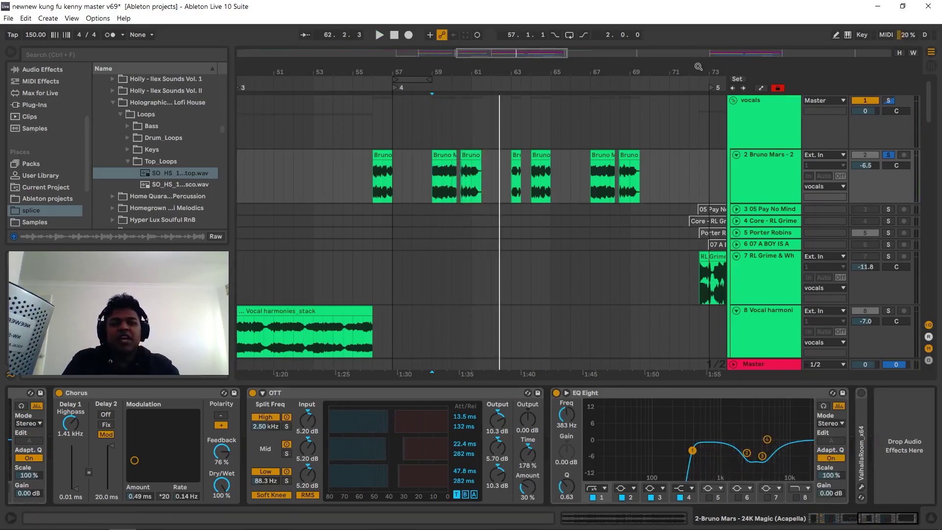
Unsolo the Bruno Mars track and audition the RL Grime & What So Not track 7 from just before its clip.
{"action": "left_click", "coordinate": [888, 154]}
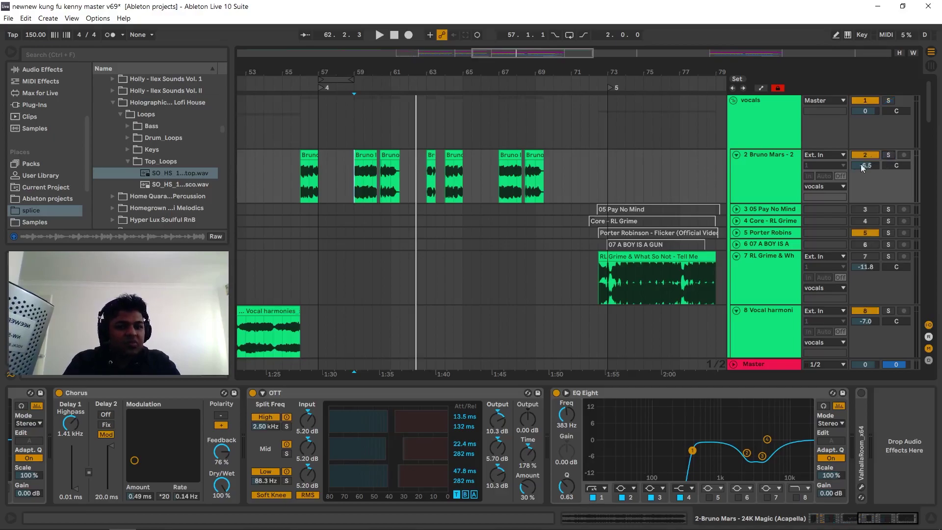
{"action": "left_click_drag", "start_coordinate": [634, 75], "coordinate": [563, 72]}
{"action": "left_click", "coordinate": [453, 280]}
{"action": "key", "text": "space"}
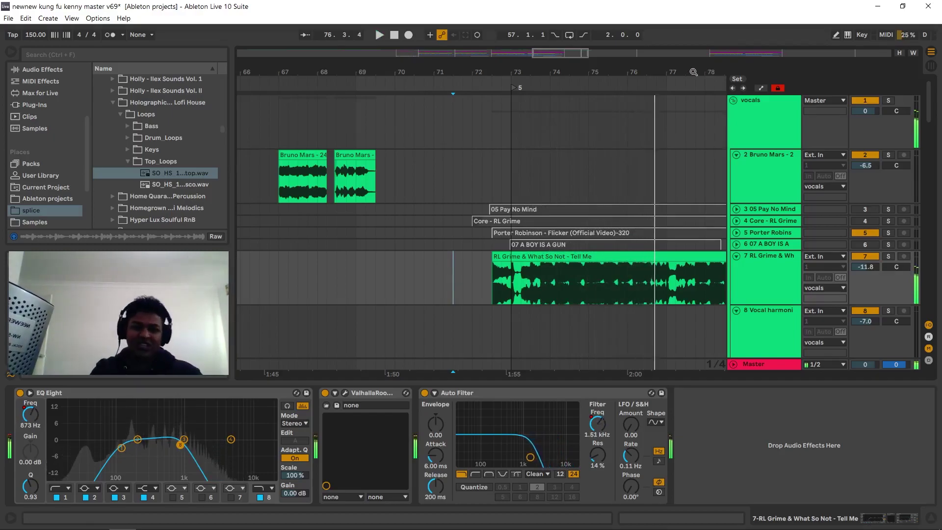
{"action": "key", "text": "space"}
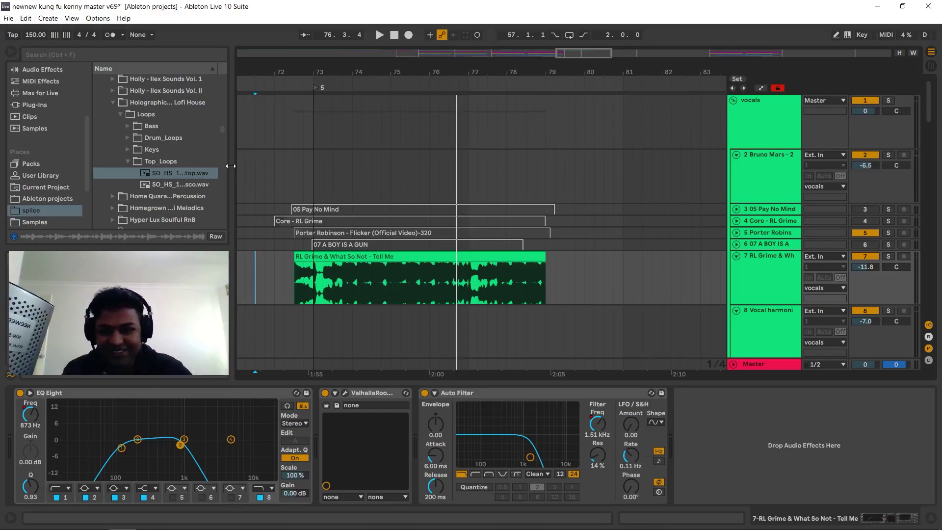
Unfold vocal tracks 3 to 6 together and place the insert mark at 72.1.1 on the Core - RL Grime track.
{"action": "left_click", "coordinate": [762, 214]}
{"action": "left_click", "coordinate": [765, 244], "text": "shift"}
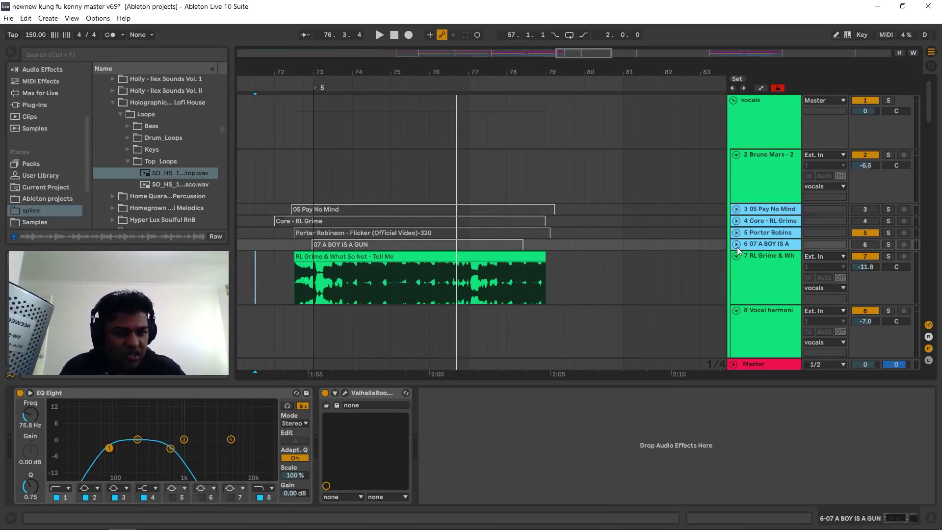
{"action": "left_click", "coordinate": [736, 244]}
{"action": "scroll", "coordinate": [339, 208], "scroll_direction": "down", "scroll_amount": 6}
{"action": "scroll", "coordinate": [735, 153], "scroll_direction": "up", "scroll_amount": 5}
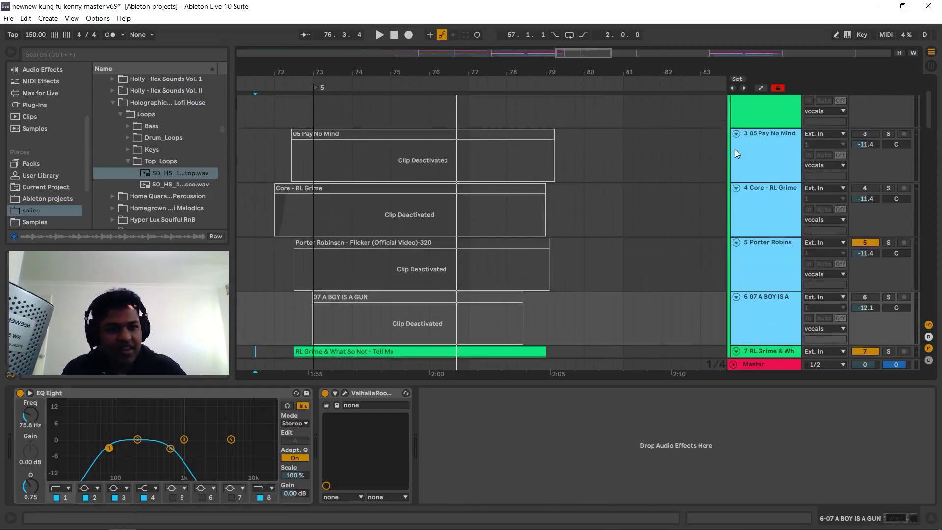
{"action": "left_click", "coordinate": [737, 134]}
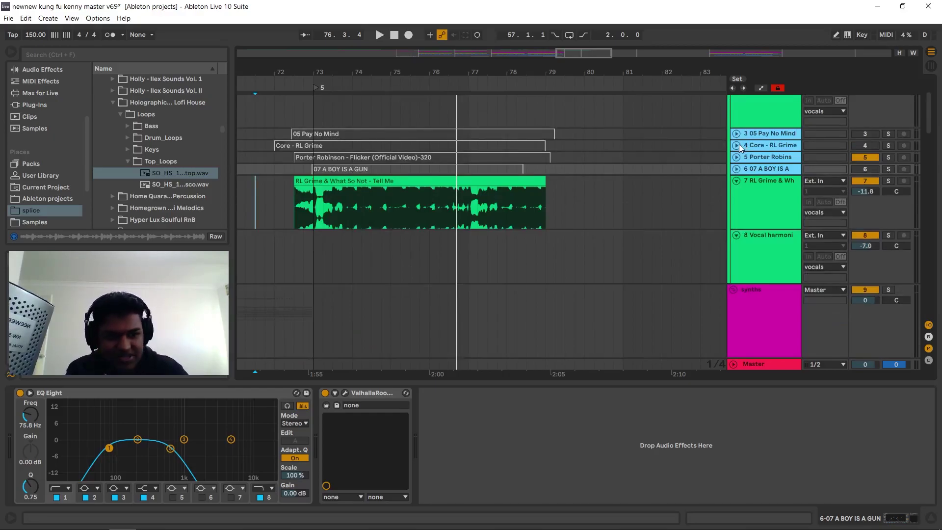
{"action": "left_click", "coordinate": [737, 140]}
{"action": "left_click", "coordinate": [273, 204]}
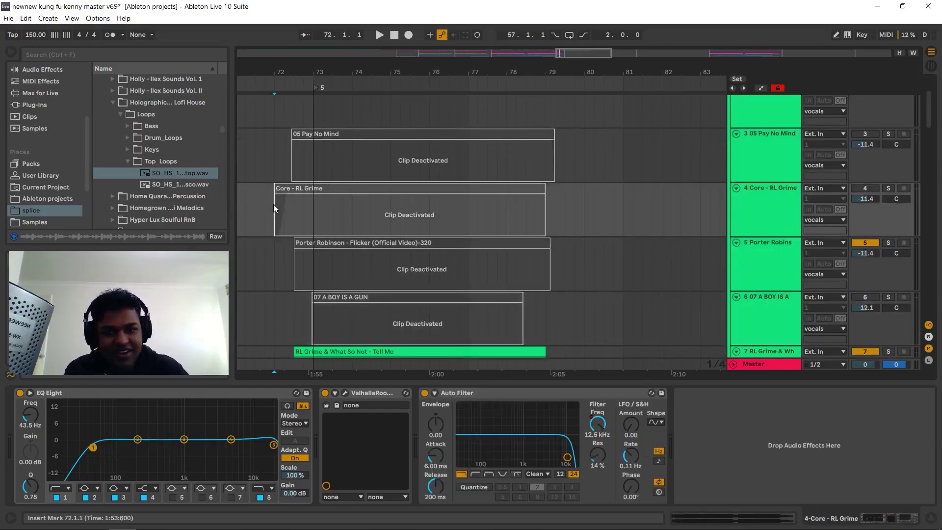
Activate the Core - RL Grime clip and its track 4, and play the arrangement from just before the clip.
{"action": "left_click", "coordinate": [496, 191]}
{"action": "key", "text": "0"}
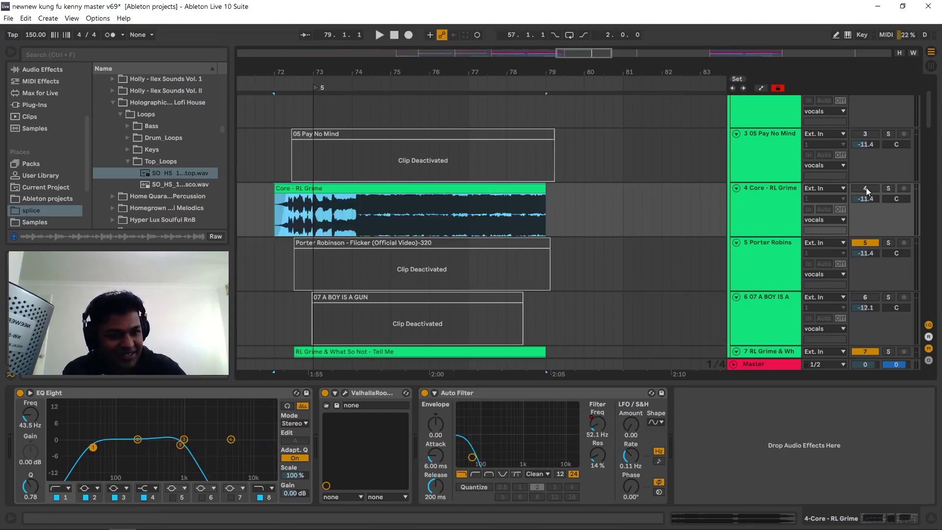
{"action": "left_click", "coordinate": [246, 206]}
{"action": "scroll", "coordinate": [714, 142], "scroll_direction": "down", "scroll_amount": 3}
{"action": "key", "text": "space"}
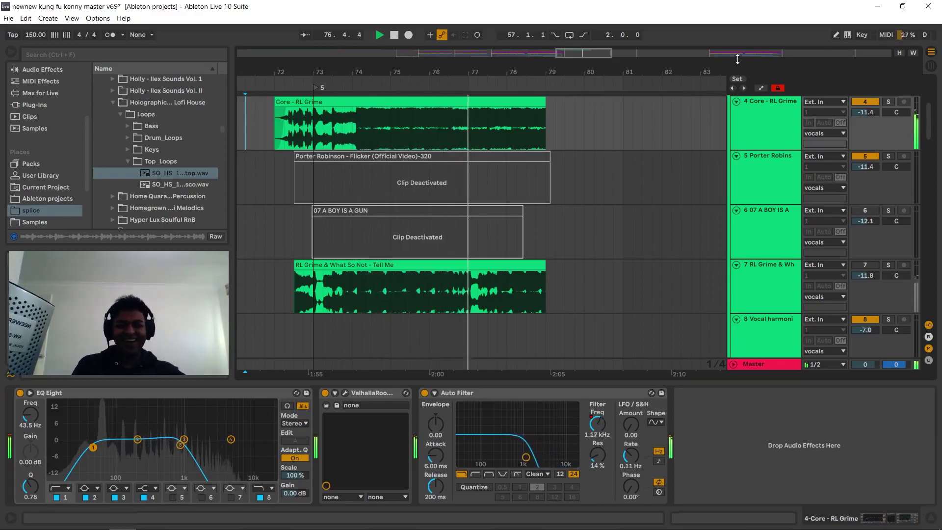
Select the Core - RL Grime clip on track 4 and deactivate it.
{"action": "scroll", "coordinate": [717, 159], "scroll_direction": "up", "scroll_amount": 2}
{"action": "left_click", "coordinate": [506, 189]}
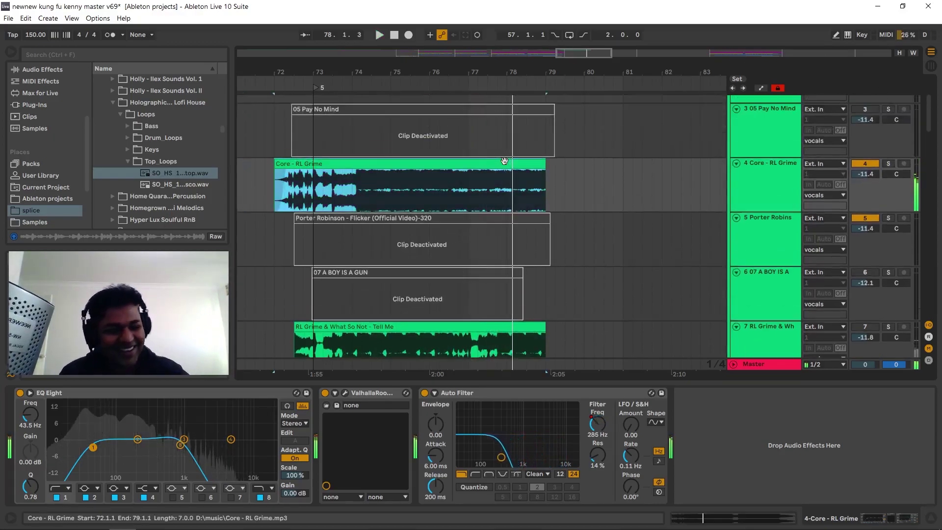
{"action": "key", "text": "0"}
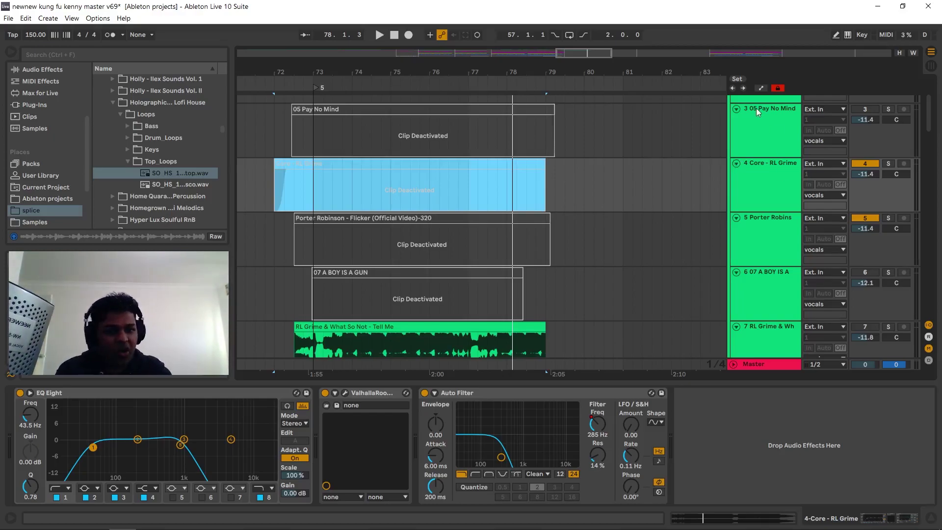
Fold vocal tracks 3 to 6, from 05 Pay No Mind through 07 A BOY IS A GUN.
{"action": "left_click", "coordinate": [737, 109]}
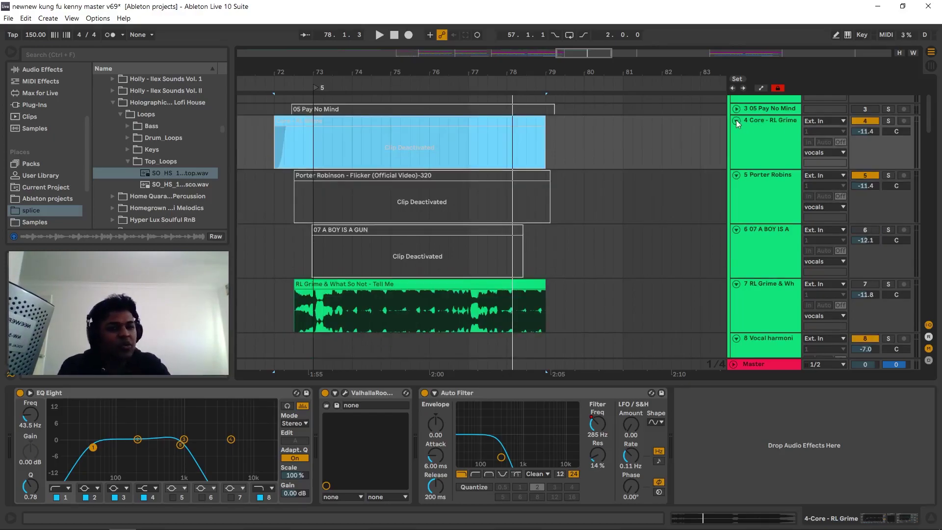
{"action": "left_click", "coordinate": [736, 120]}
{"action": "left_click", "coordinate": [737, 132]}
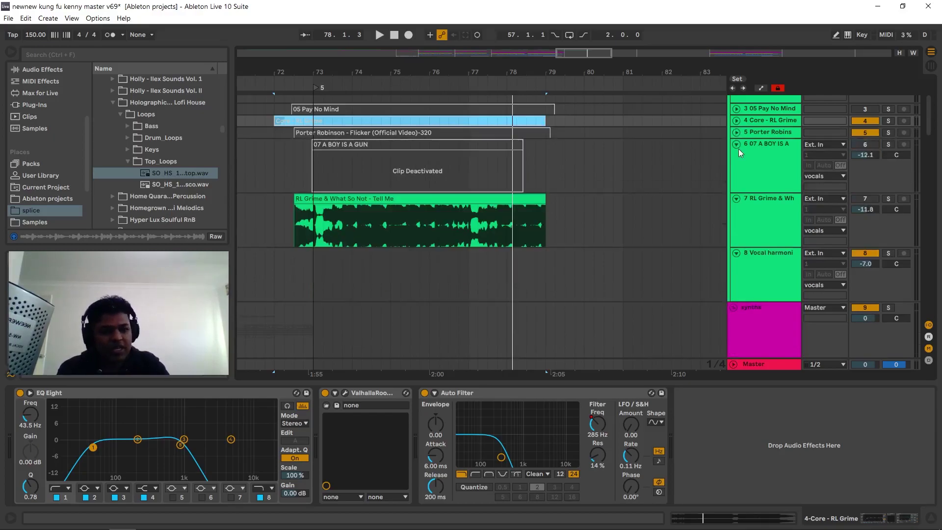
{"action": "left_click", "coordinate": [736, 144]}
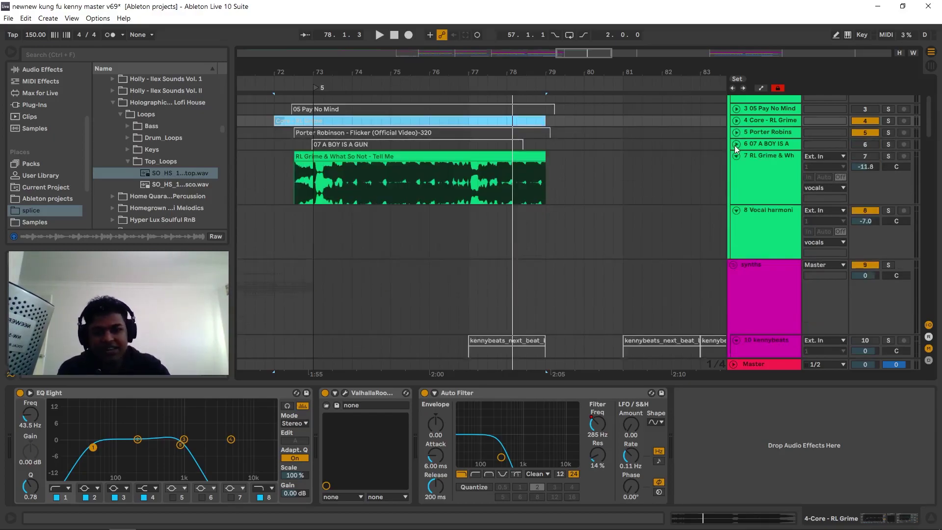
Fold the vocals group and set the insert mark at 36.1.1 on the synths group.
{"action": "scroll", "coordinate": [675, 267], "scroll_direction": "down", "scroll_amount": 3}
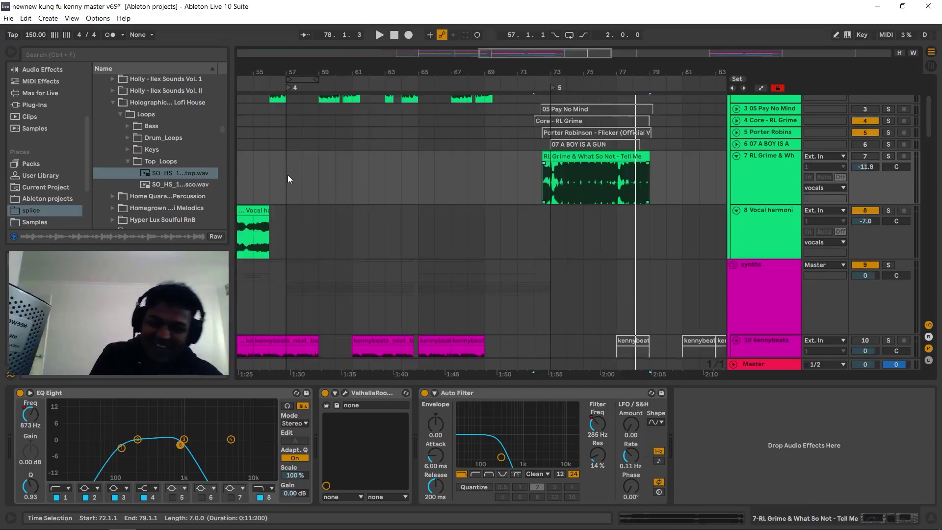
{"action": "scroll", "coordinate": [749, 202], "scroll_direction": "up", "scroll_amount": 3}
{"action": "scroll", "coordinate": [749, 201], "scroll_direction": "up", "scroll_amount": 1}
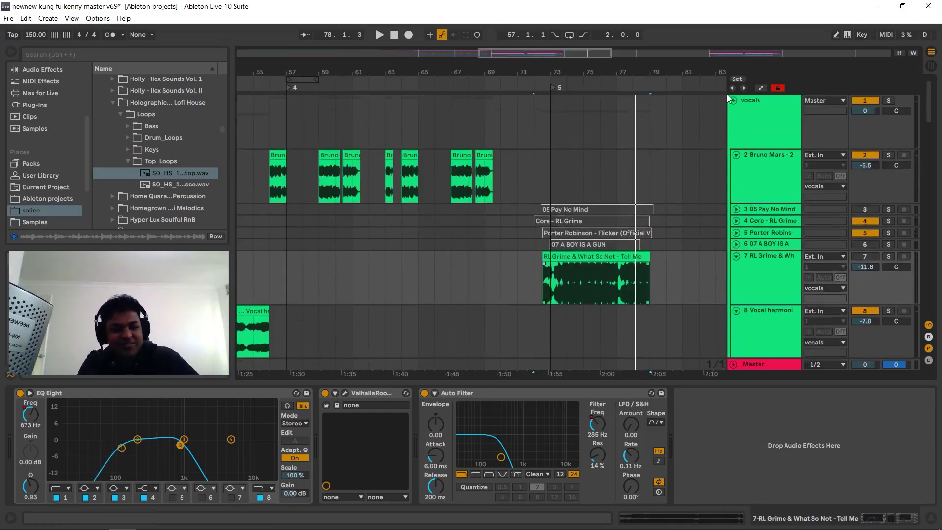
{"action": "left_click", "coordinate": [733, 101]}
{"action": "left_click", "coordinate": [300, 149]}
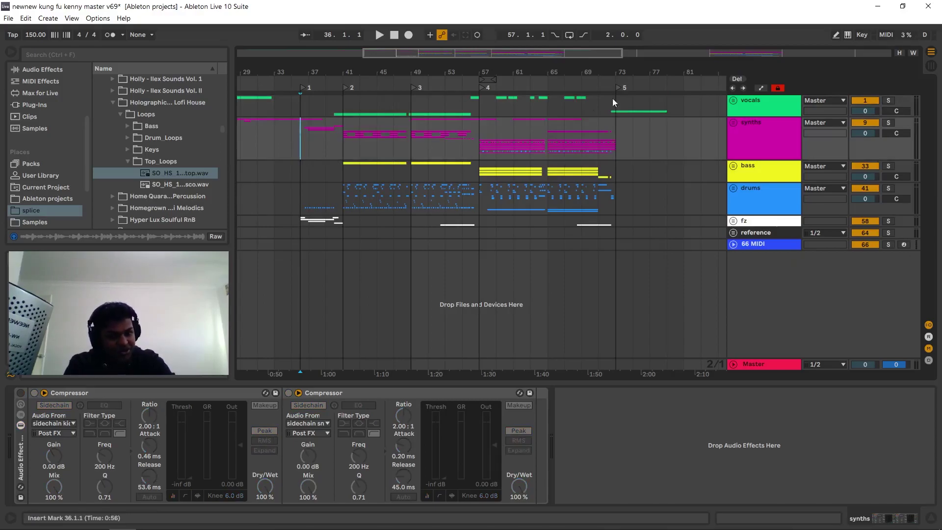
Unfold the synths group, fold its nested group 23, and return to the group's upper tracks.
{"action": "left_click", "coordinate": [732, 123]}
{"action": "scroll", "coordinate": [743, 186], "scroll_direction": "down", "scroll_amount": 5}
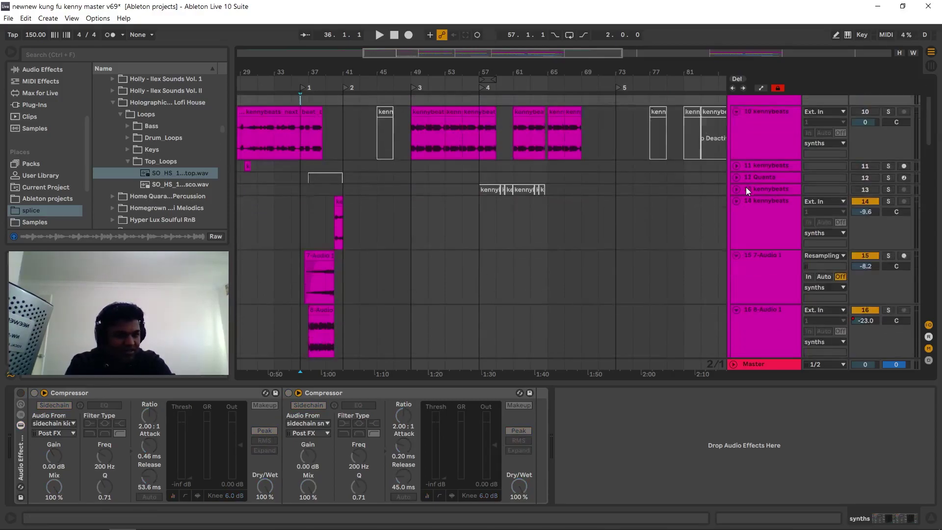
{"action": "left_click_drag", "start_coordinate": [931, 142], "coordinate": [932, 234]}
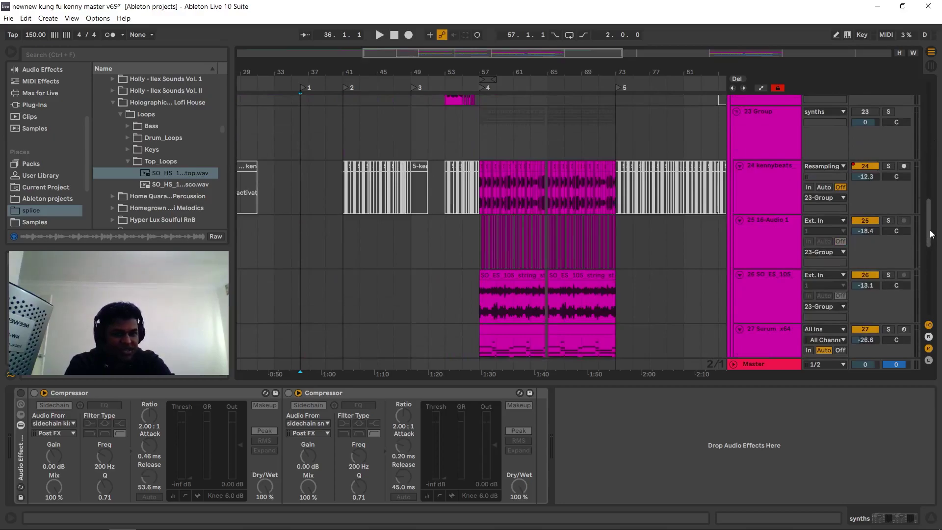
{"action": "scroll", "coordinate": [761, 135], "scroll_direction": "up", "scroll_amount": 1}
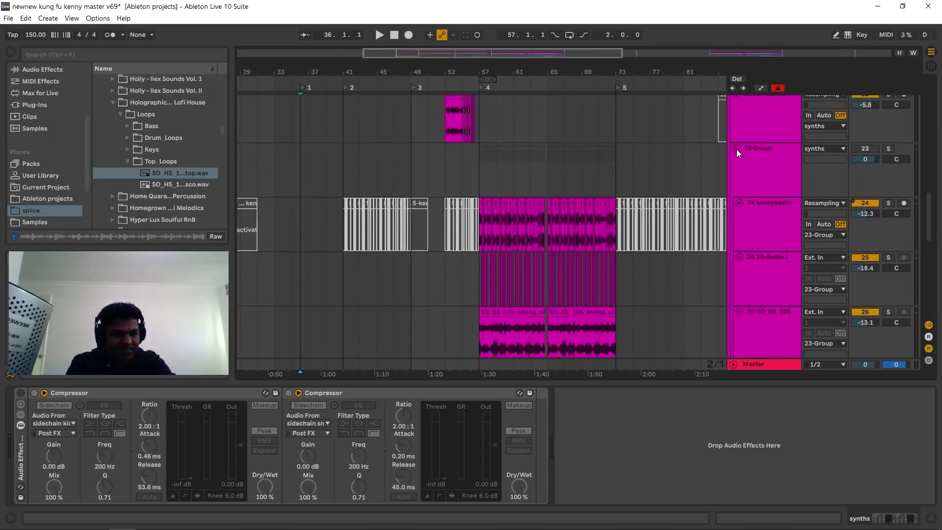
{"action": "left_click", "coordinate": [738, 148]}
{"action": "scroll", "coordinate": [766, 182], "scroll_direction": "up", "scroll_amount": 3}
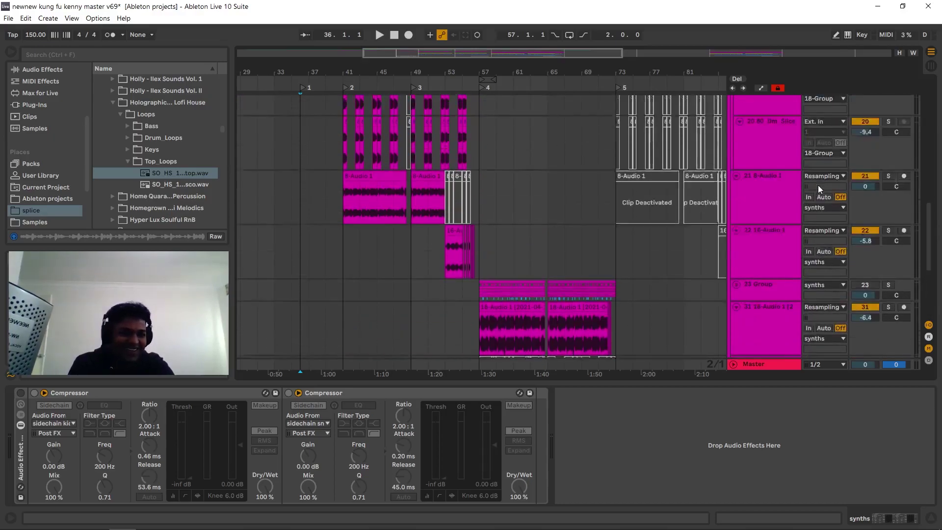
{"action": "scroll", "coordinate": [817, 184], "scroll_direction": "up", "scroll_amount": 8}
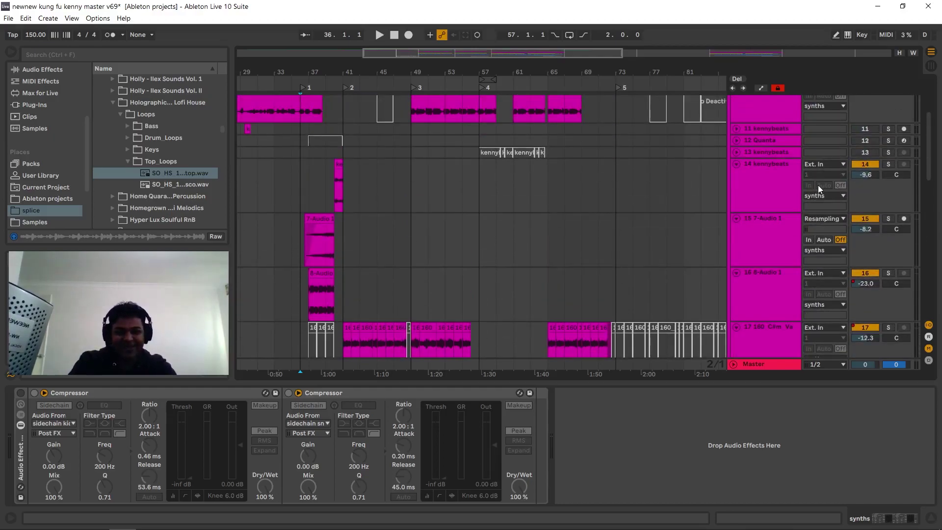